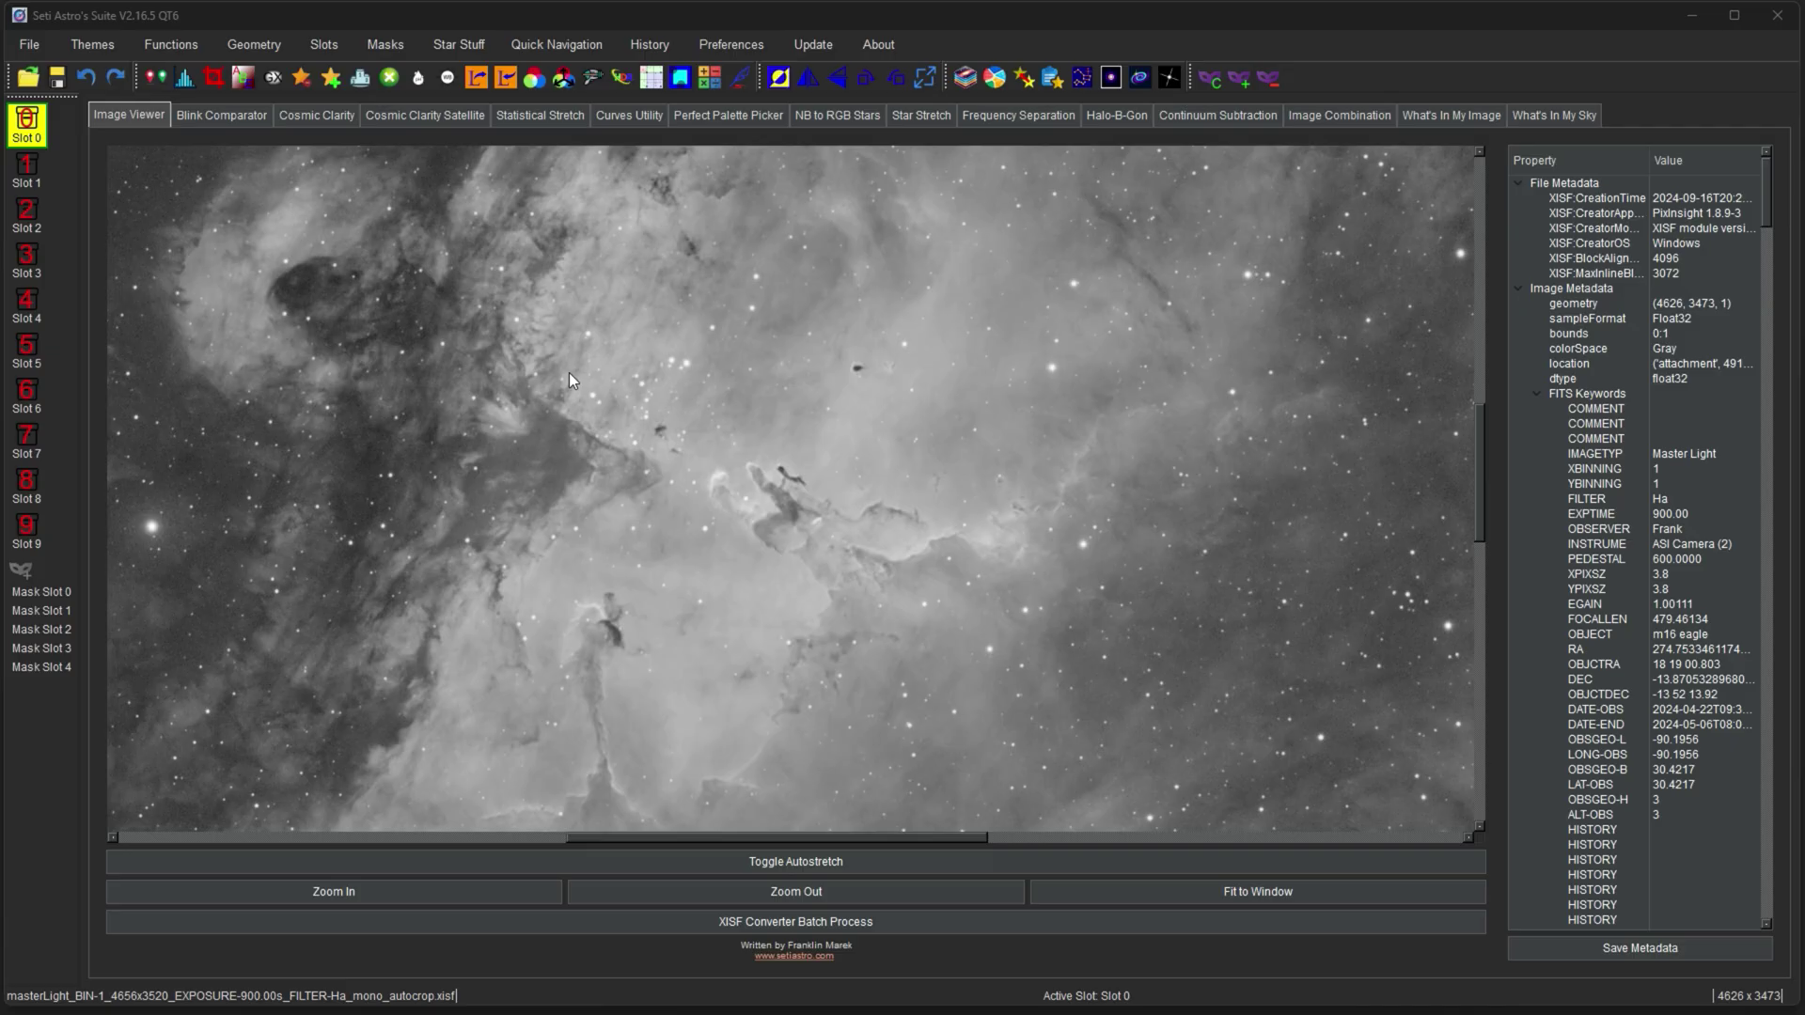
Choose StarNet as the star removal tool for the Slot 0 nebula and confirm it
{"action": "left_click", "coordinate": [302, 79]}
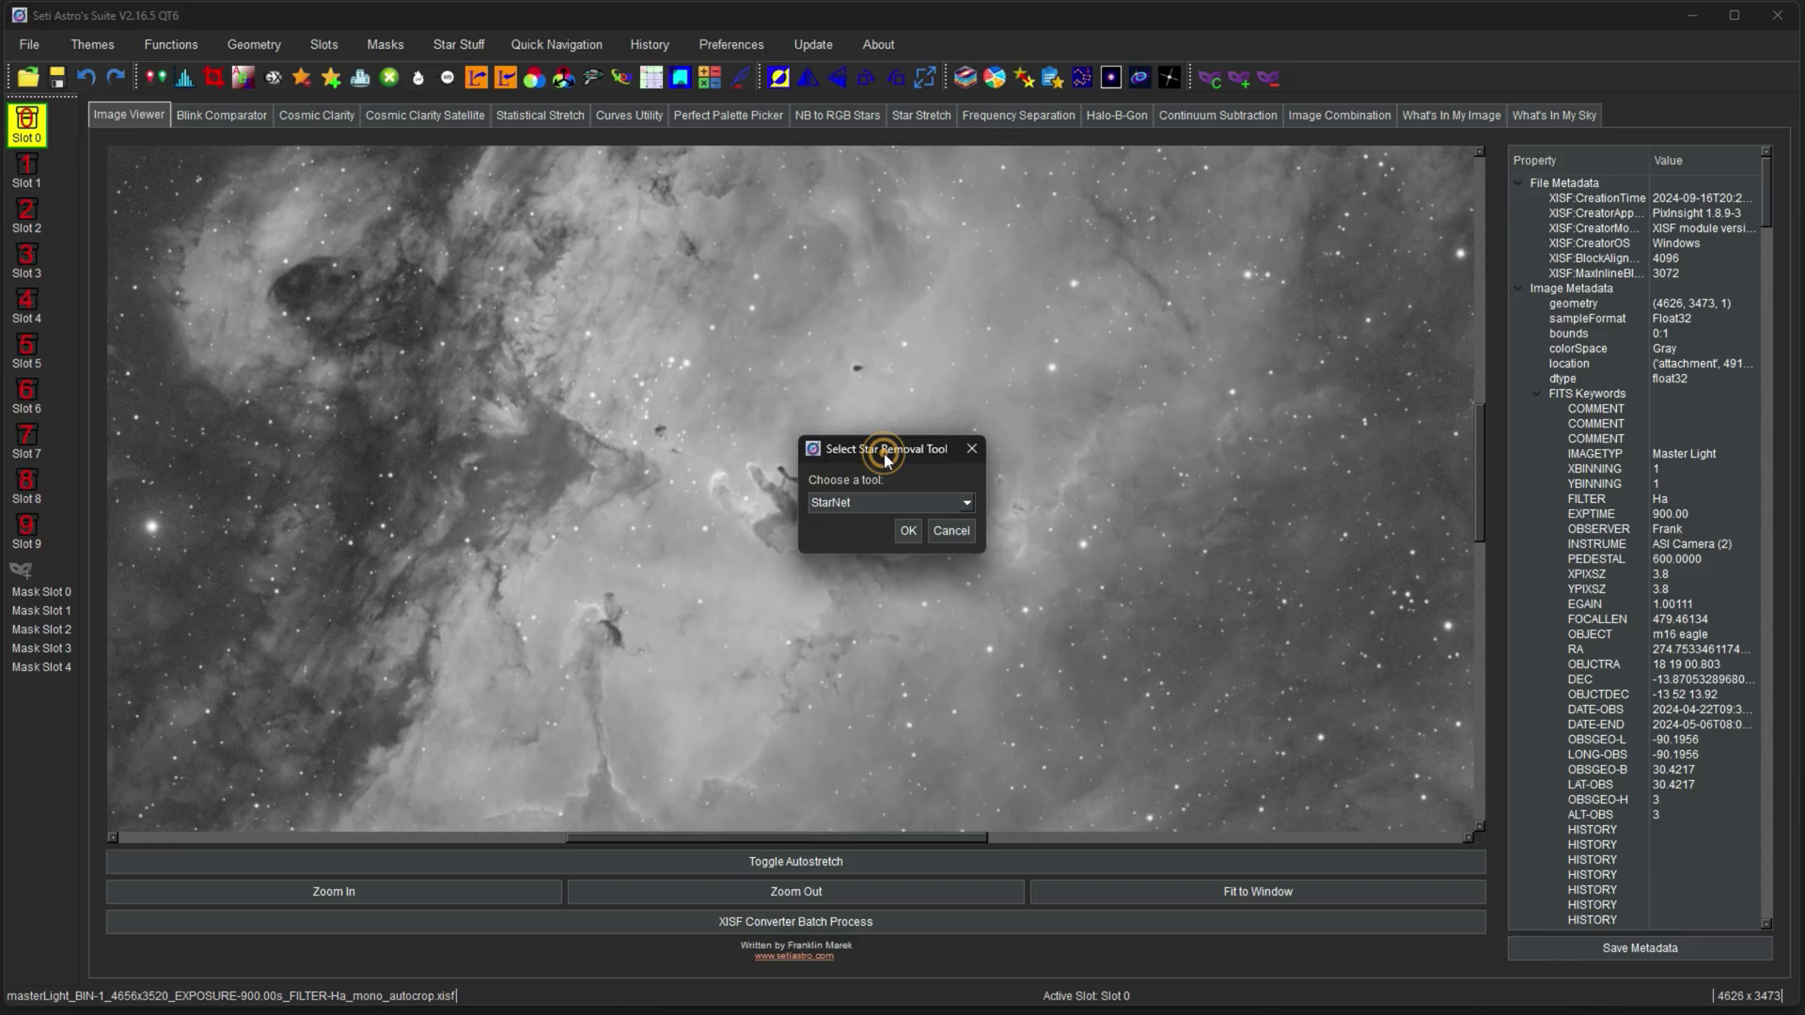
{"action": "left_click_drag", "start_coordinate": [885, 456], "coordinate": [619, 303]}
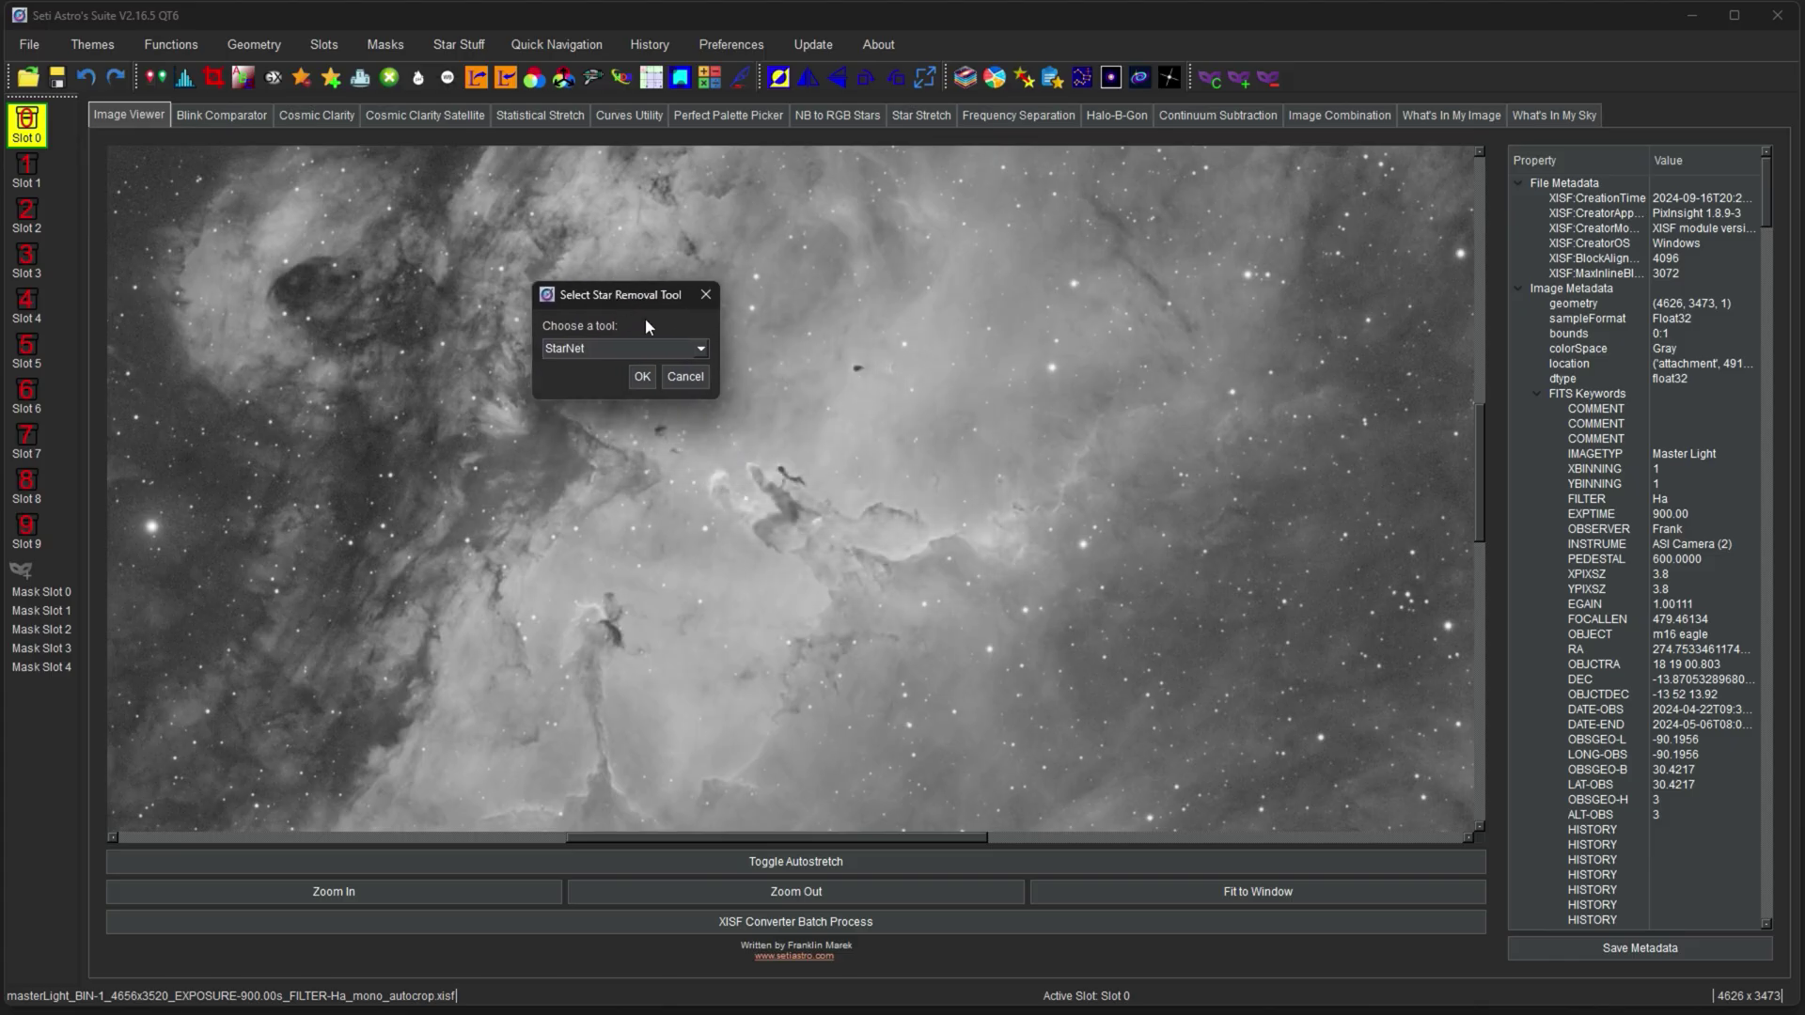
{"action": "left_click", "coordinate": [601, 348]}
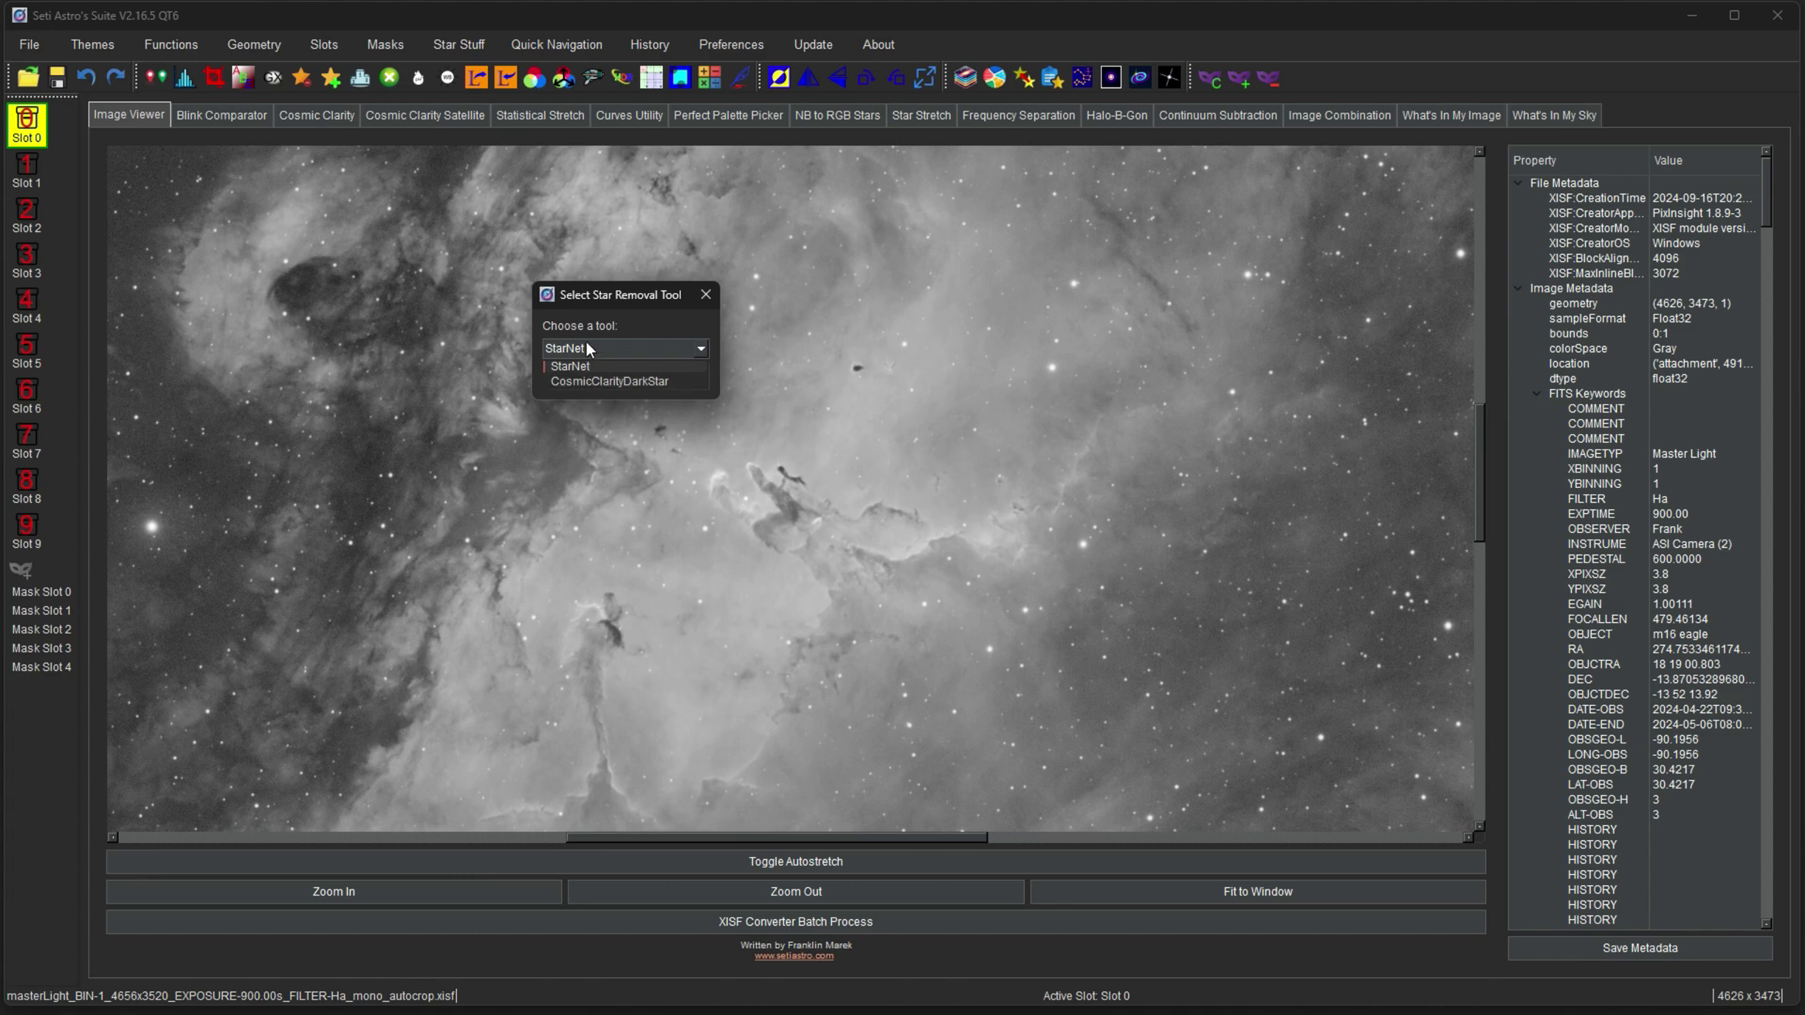
{"action": "left_click", "coordinate": [596, 297]}
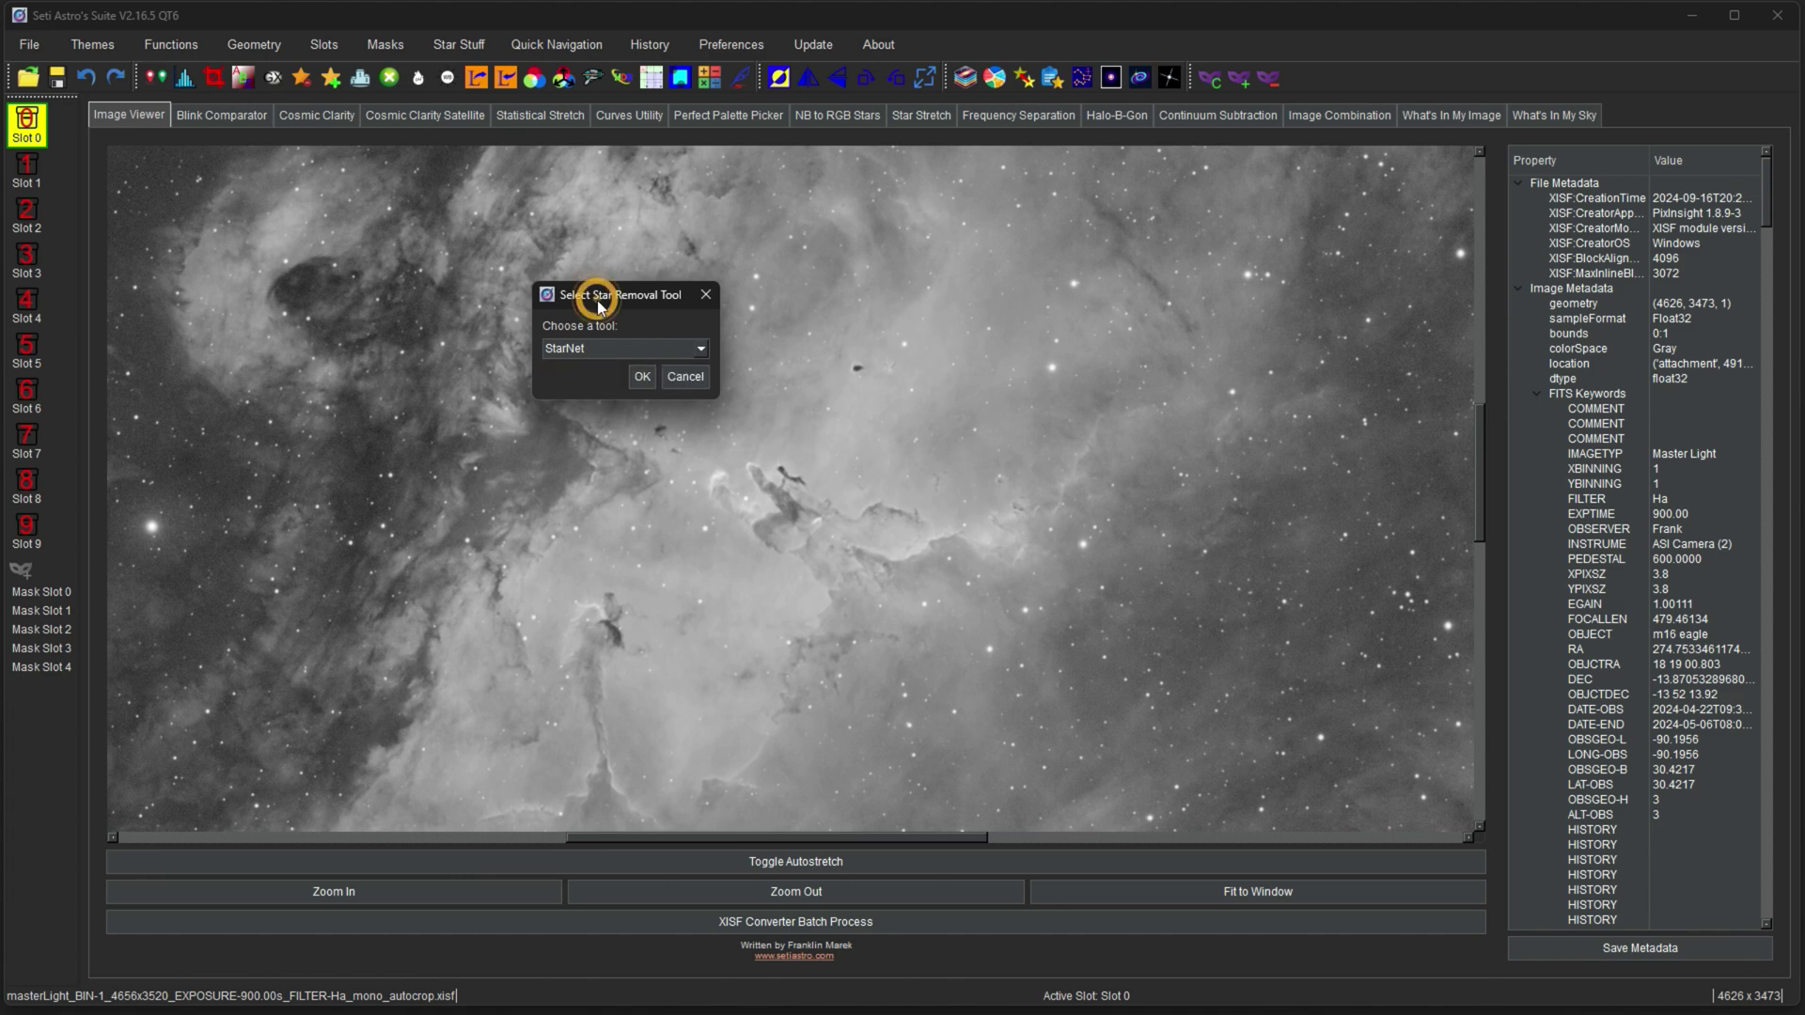
{"action": "left_click", "coordinate": [637, 381]}
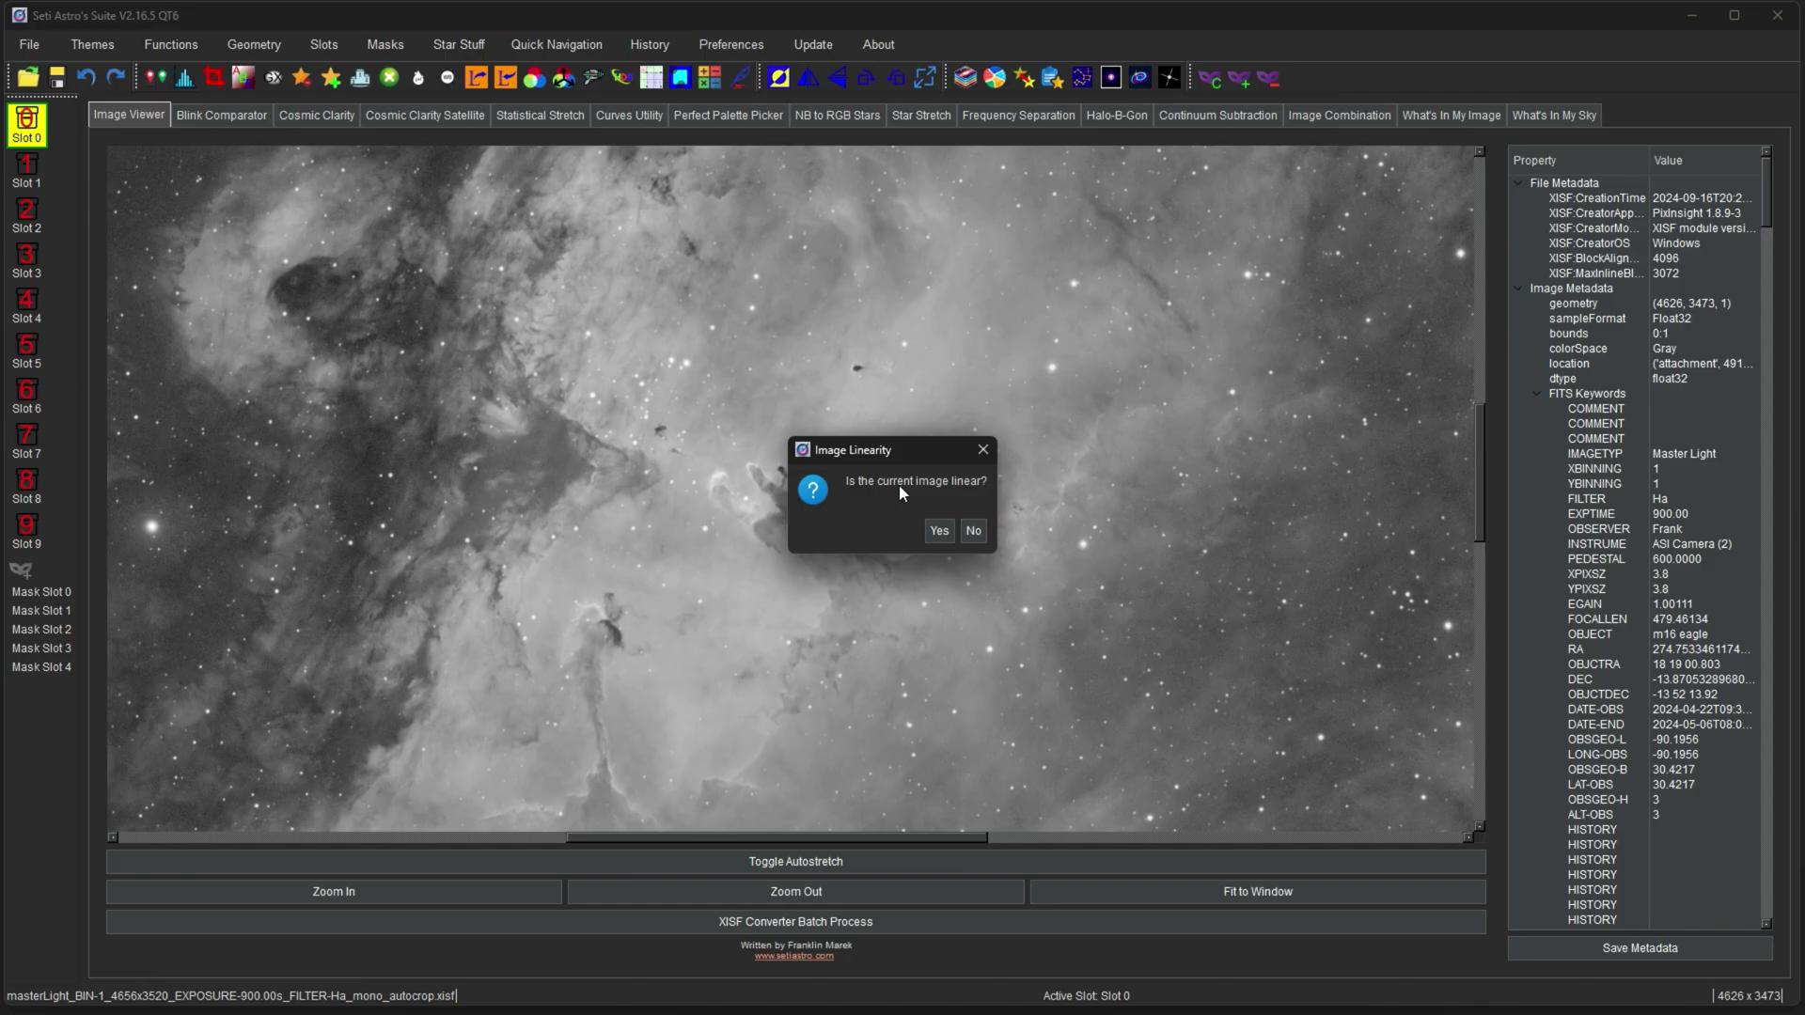
Run StarNet on the non-linear image, then inspect and close the Stars_Only preview
{"action": "left_click", "coordinate": [974, 532]}
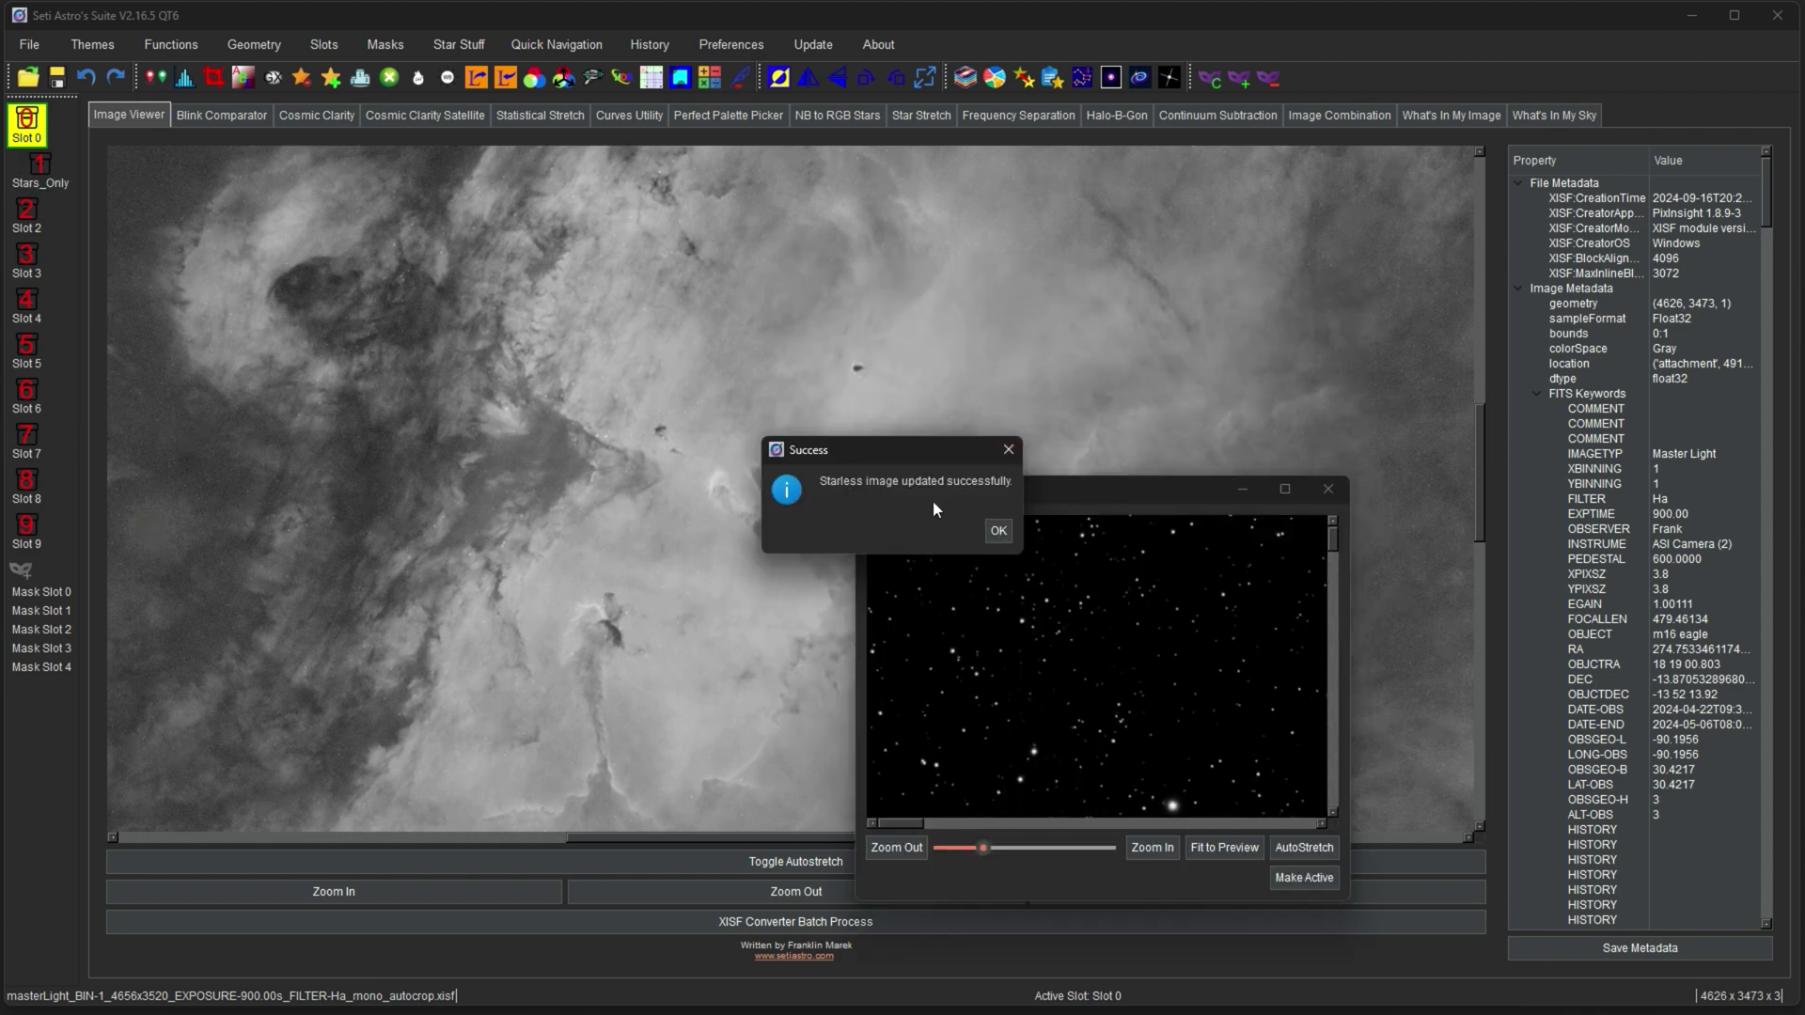
{"action": "left_click", "coordinate": [997, 532]}
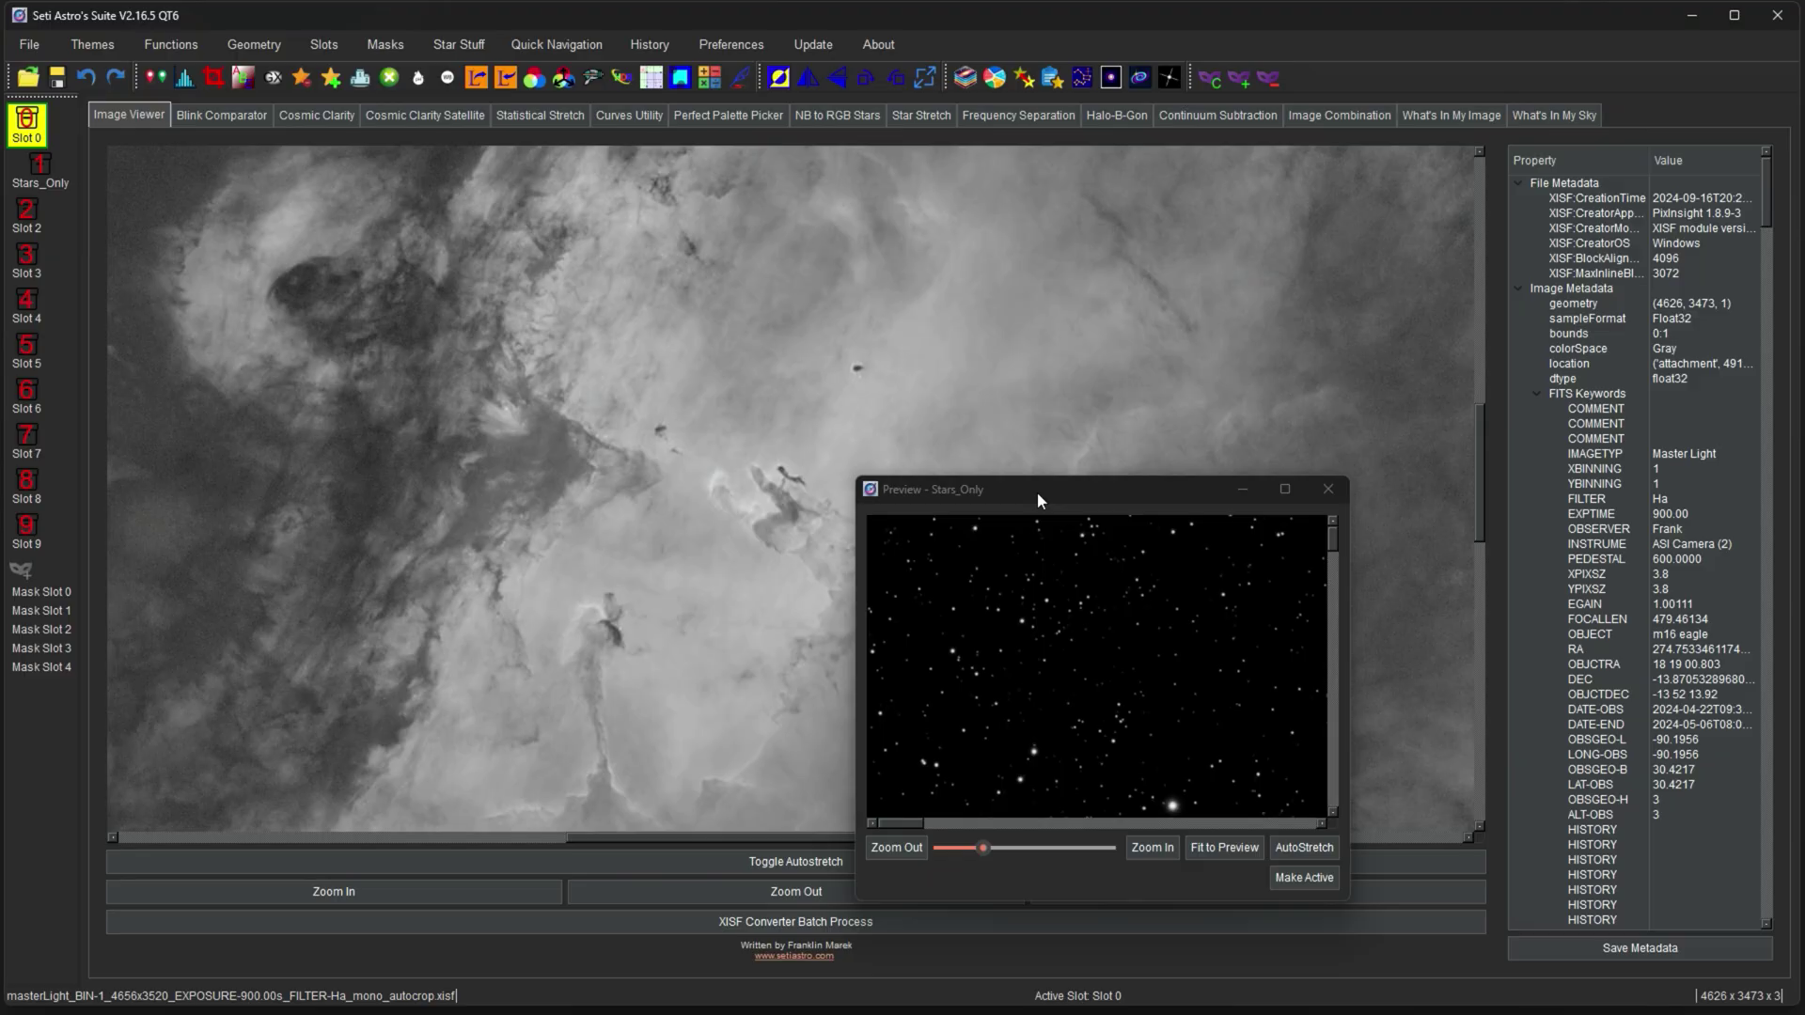
{"action": "left_click_drag", "start_coordinate": [1036, 492], "coordinate": [1088, 355]}
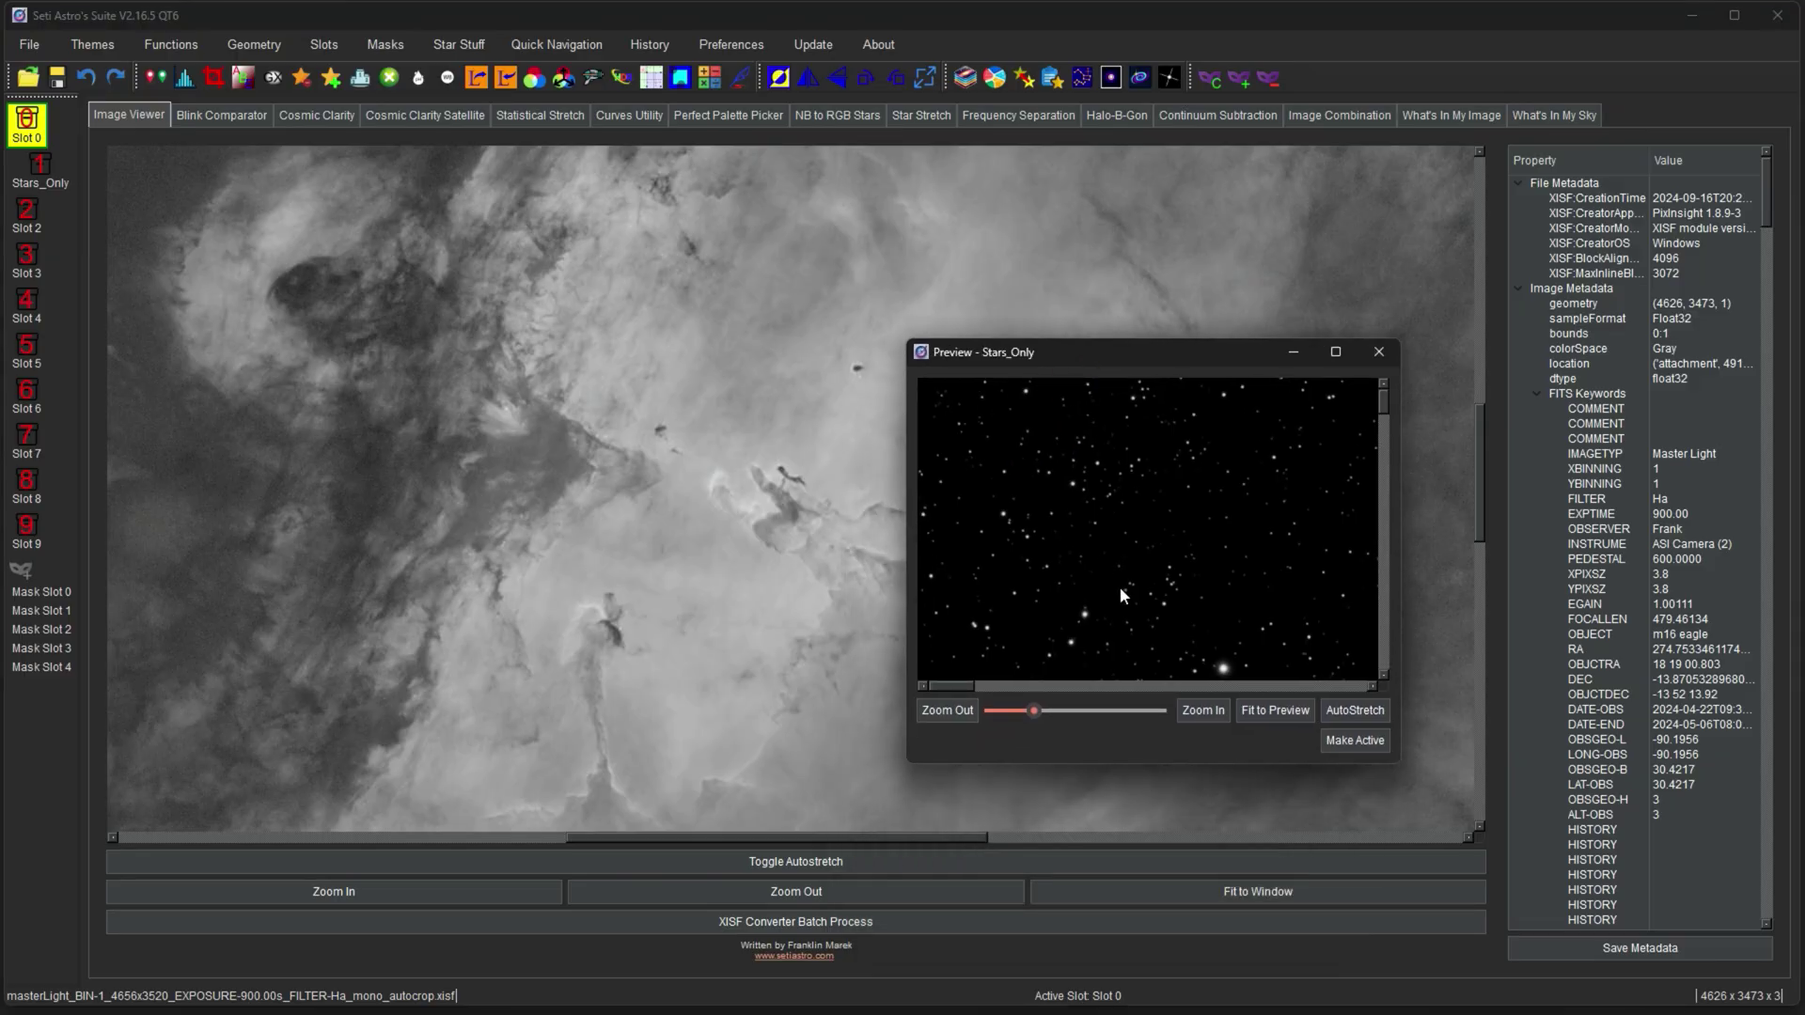
{"action": "left_click_drag", "start_coordinate": [1119, 586], "coordinate": [1111, 503]}
{"action": "left_click_drag", "start_coordinate": [1273, 555], "coordinate": [1145, 522]}
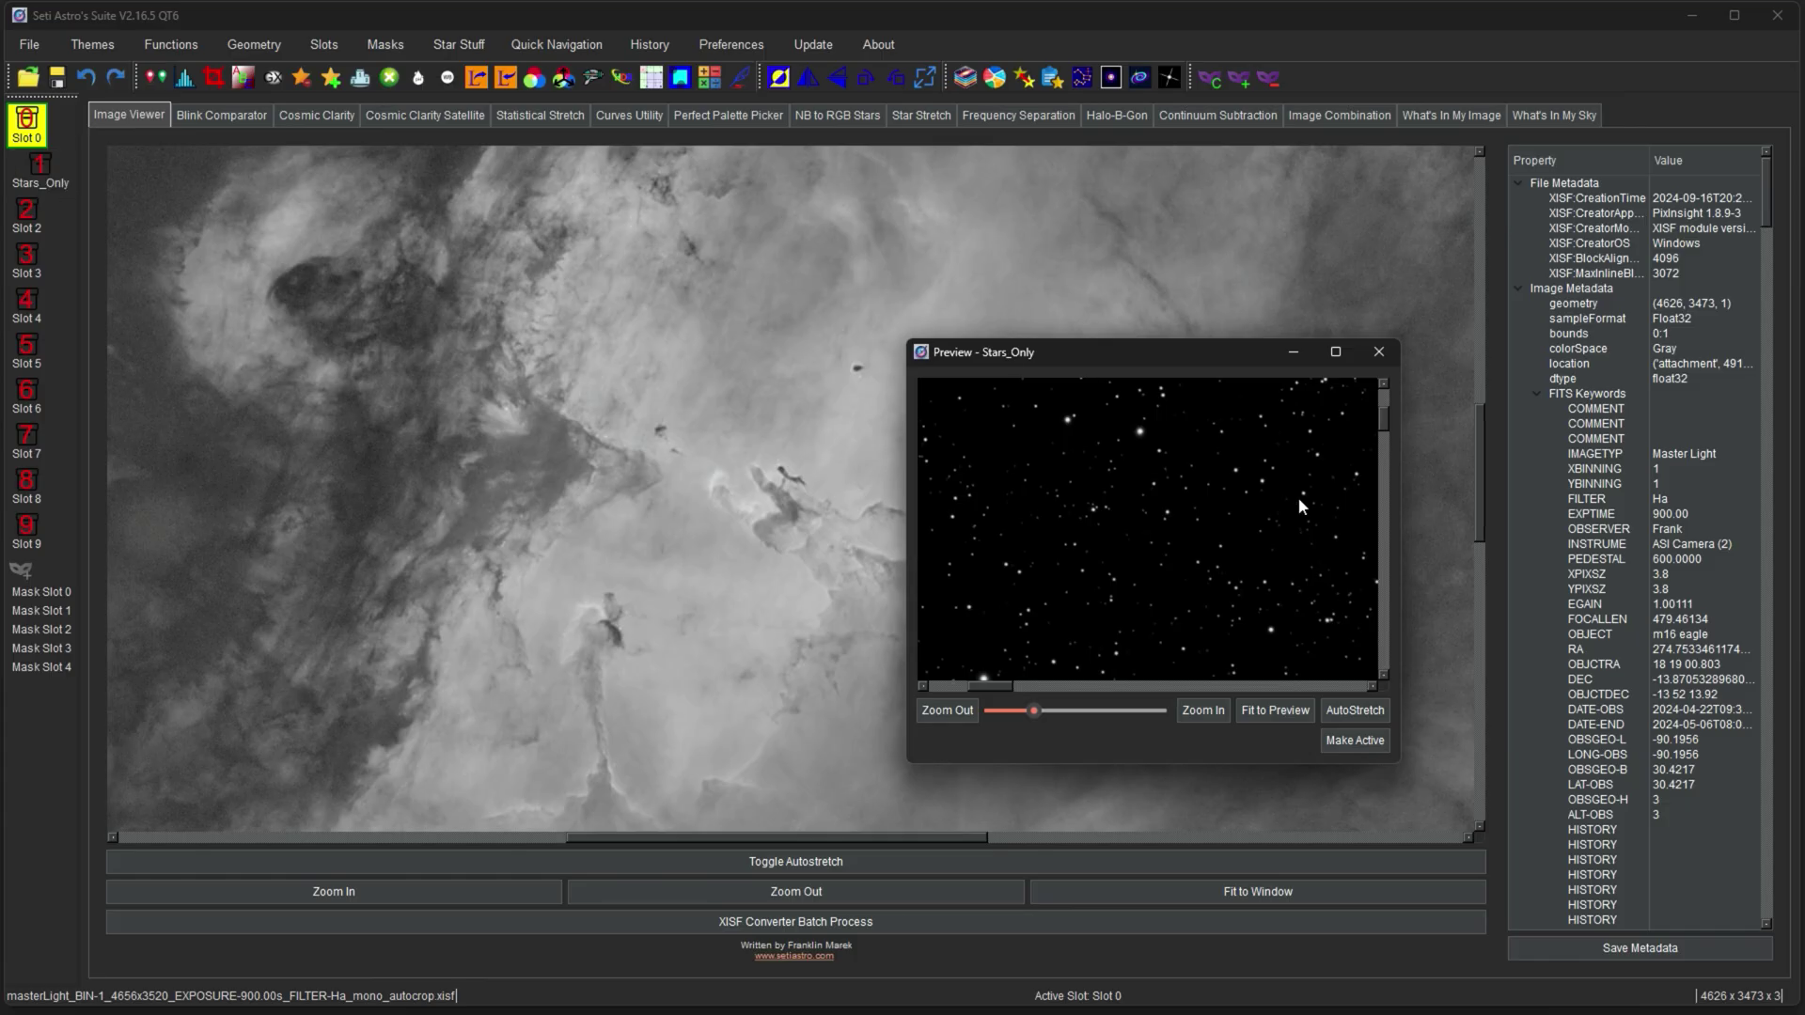
{"action": "left_click", "coordinate": [1378, 351]}
{"action": "left_click", "coordinate": [832, 555]}
{"action": "left_click_drag", "start_coordinate": [838, 555], "coordinate": [901, 539]}
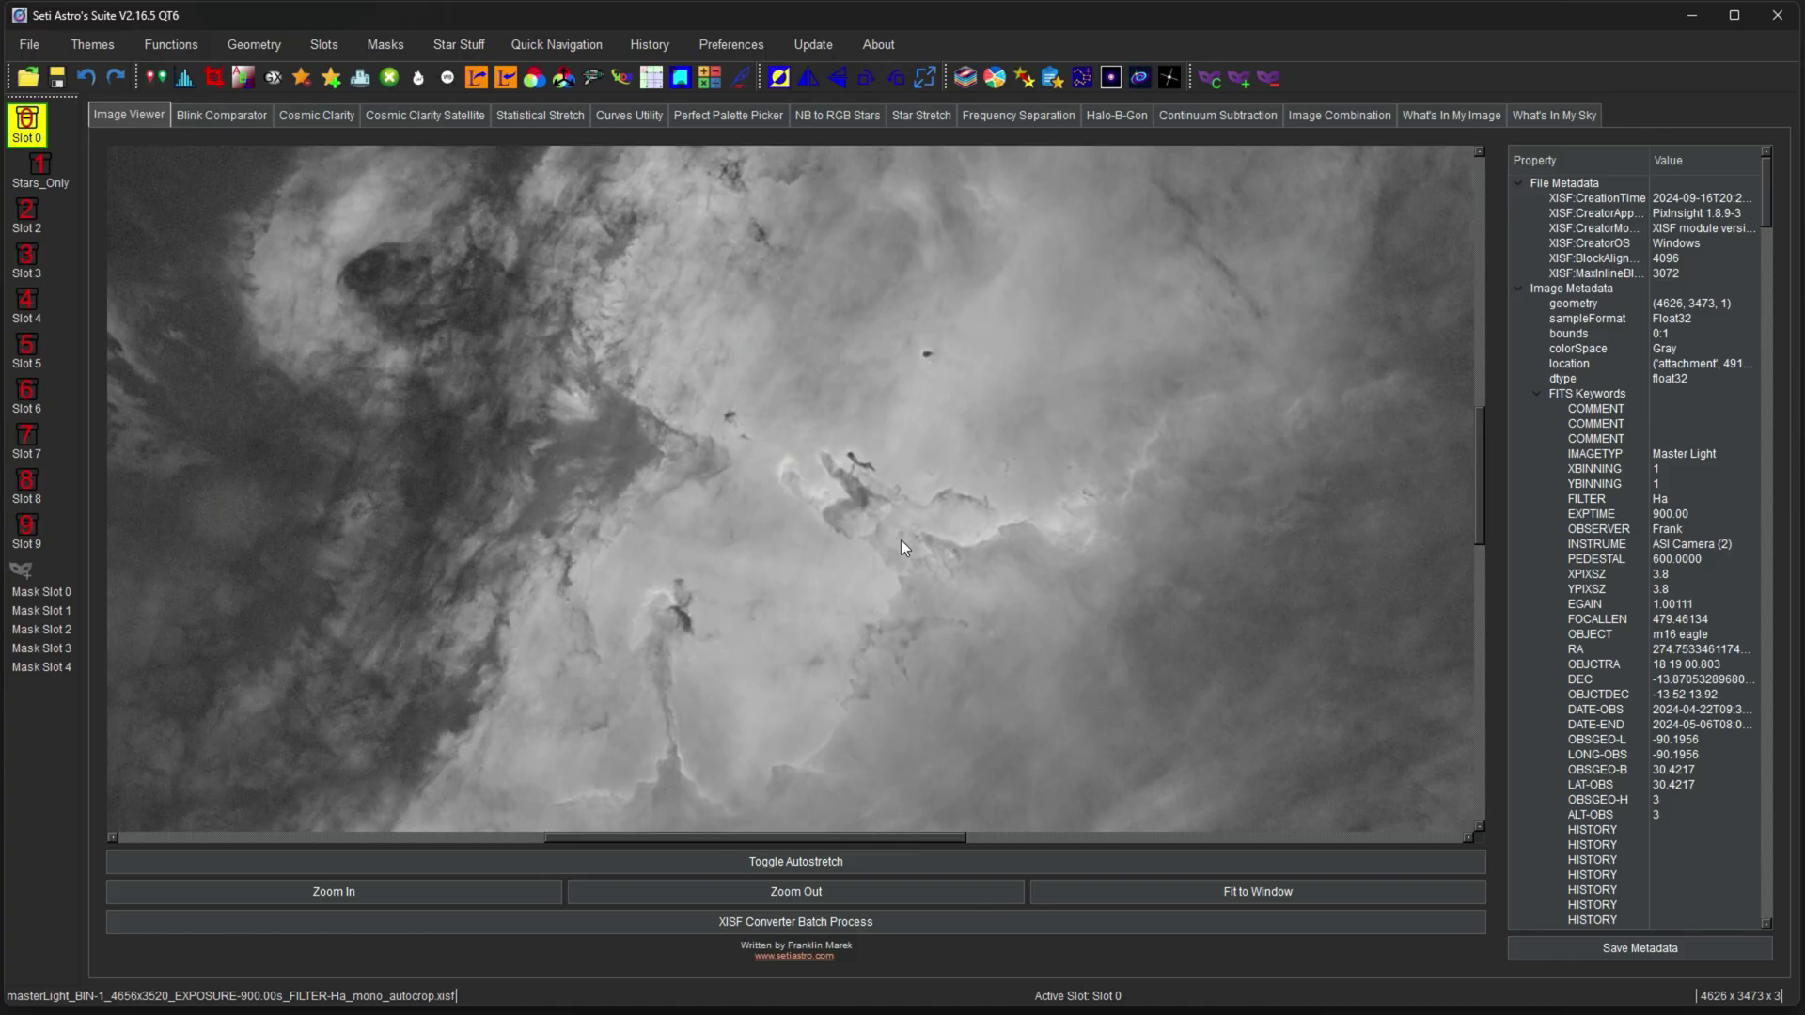
{"action": "left_click", "coordinate": [39, 169]}
{"action": "mouse_move", "coordinate": [1090, 613]}
{"action": "left_mouse_down"}
{"action": "mouse_move", "coordinate": [1136, 594]}
{"action": "mouse_move", "coordinate": [994, 515]}
{"action": "mouse_move", "coordinate": [1068, 628]}
{"action": "mouse_move", "coordinate": [1111, 628]}
{"action": "mouse_move", "coordinate": [1066, 622]}
{"action": "mouse_move", "coordinate": [1097, 635]}
{"action": "left_mouse_up"}
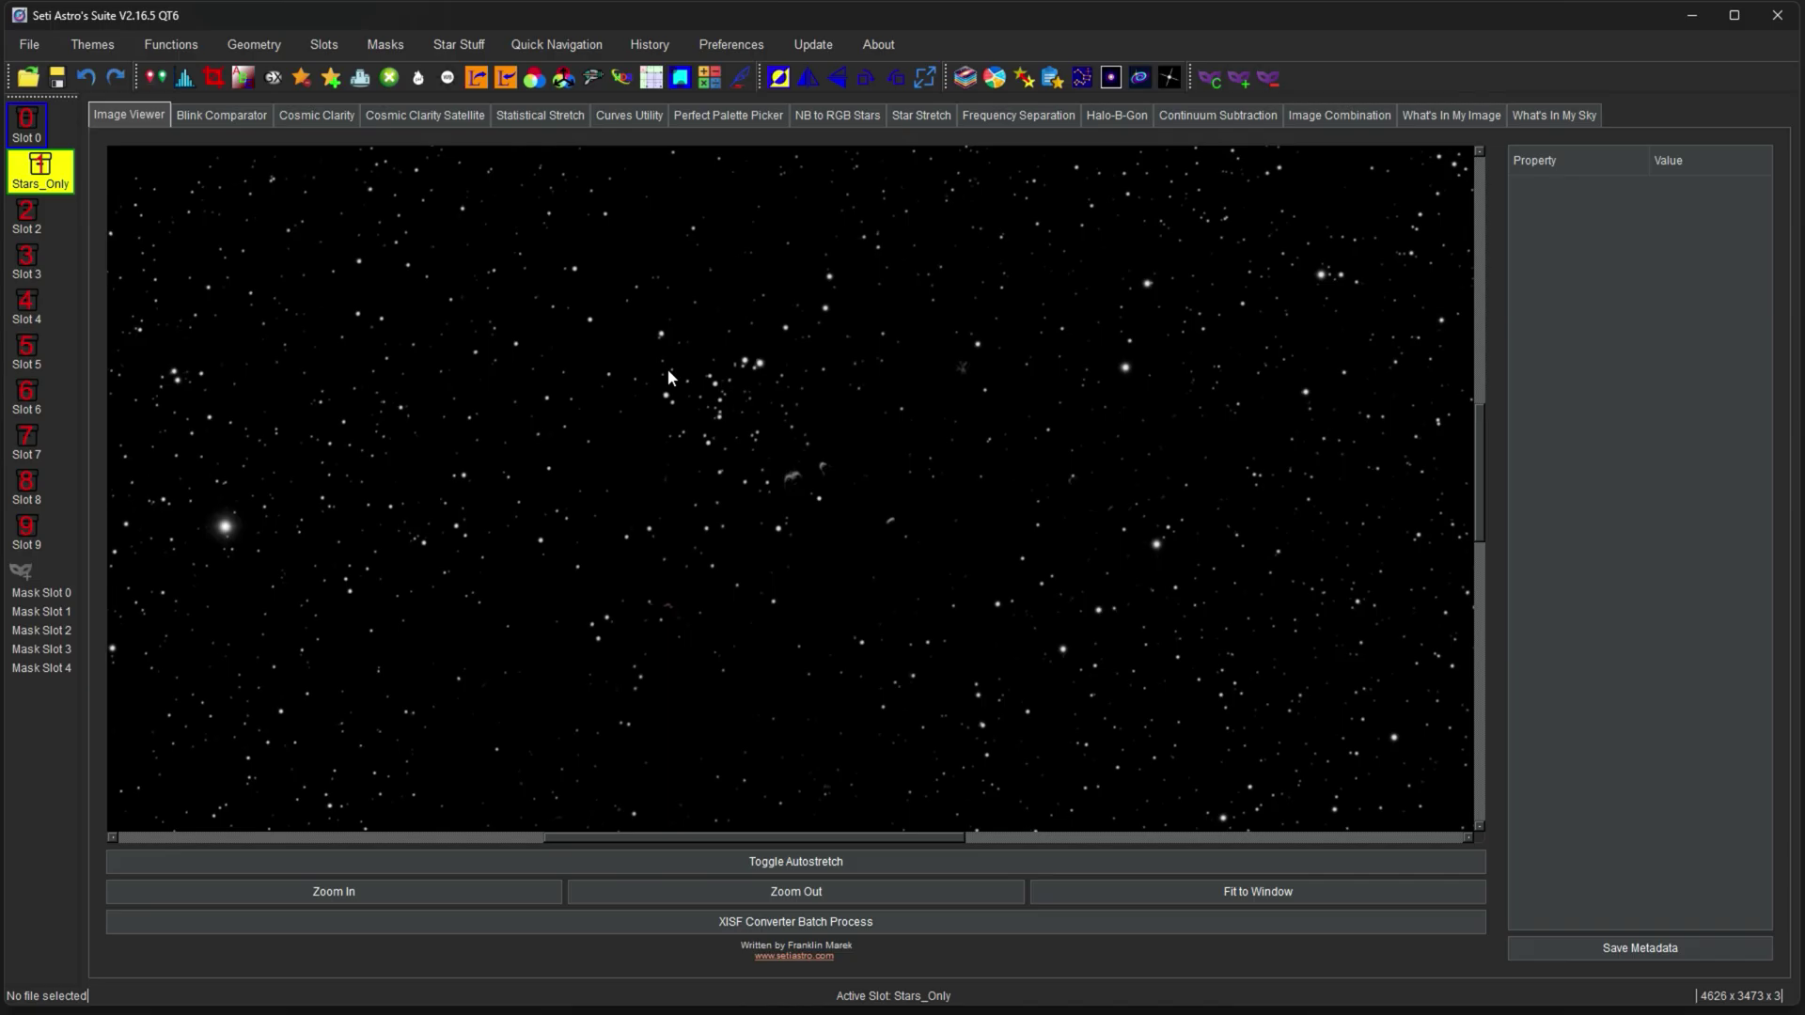
{"action": "key", "text": "ctrl+1"}
{"action": "left_click_drag", "start_coordinate": [977, 579], "coordinate": [985, 517]}
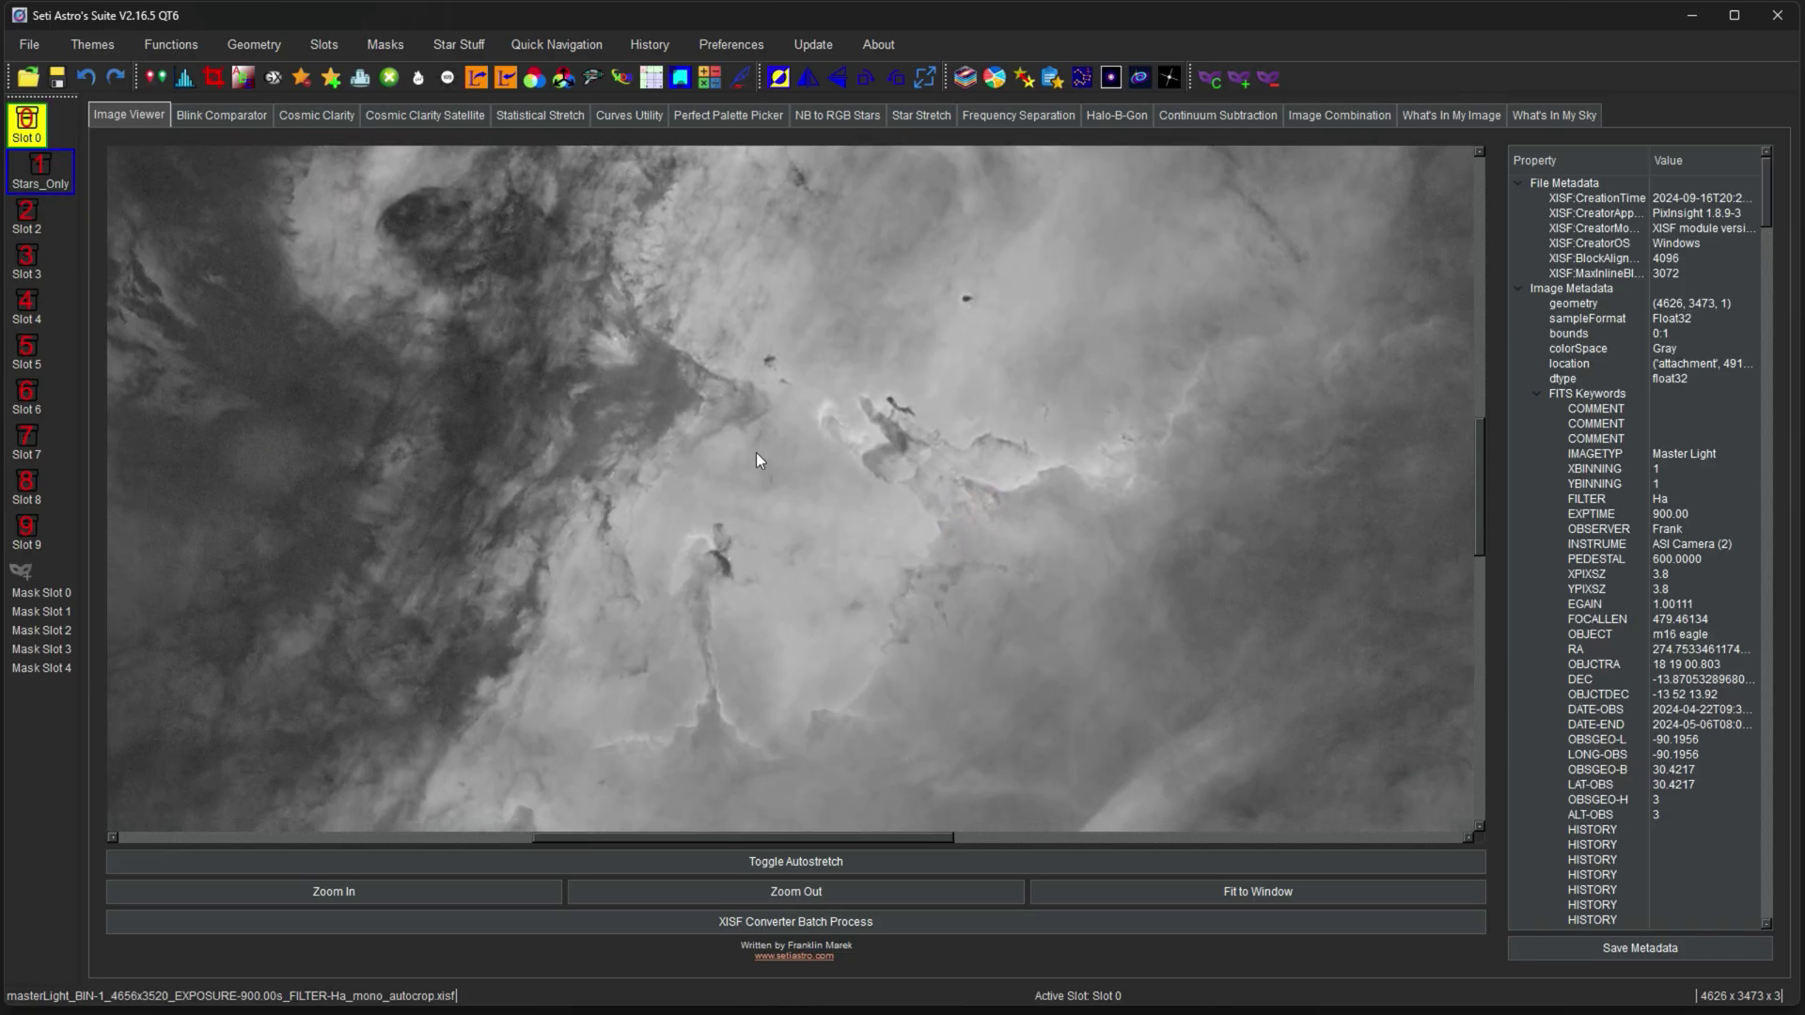
{"action": "left_click", "coordinate": [41, 174]}
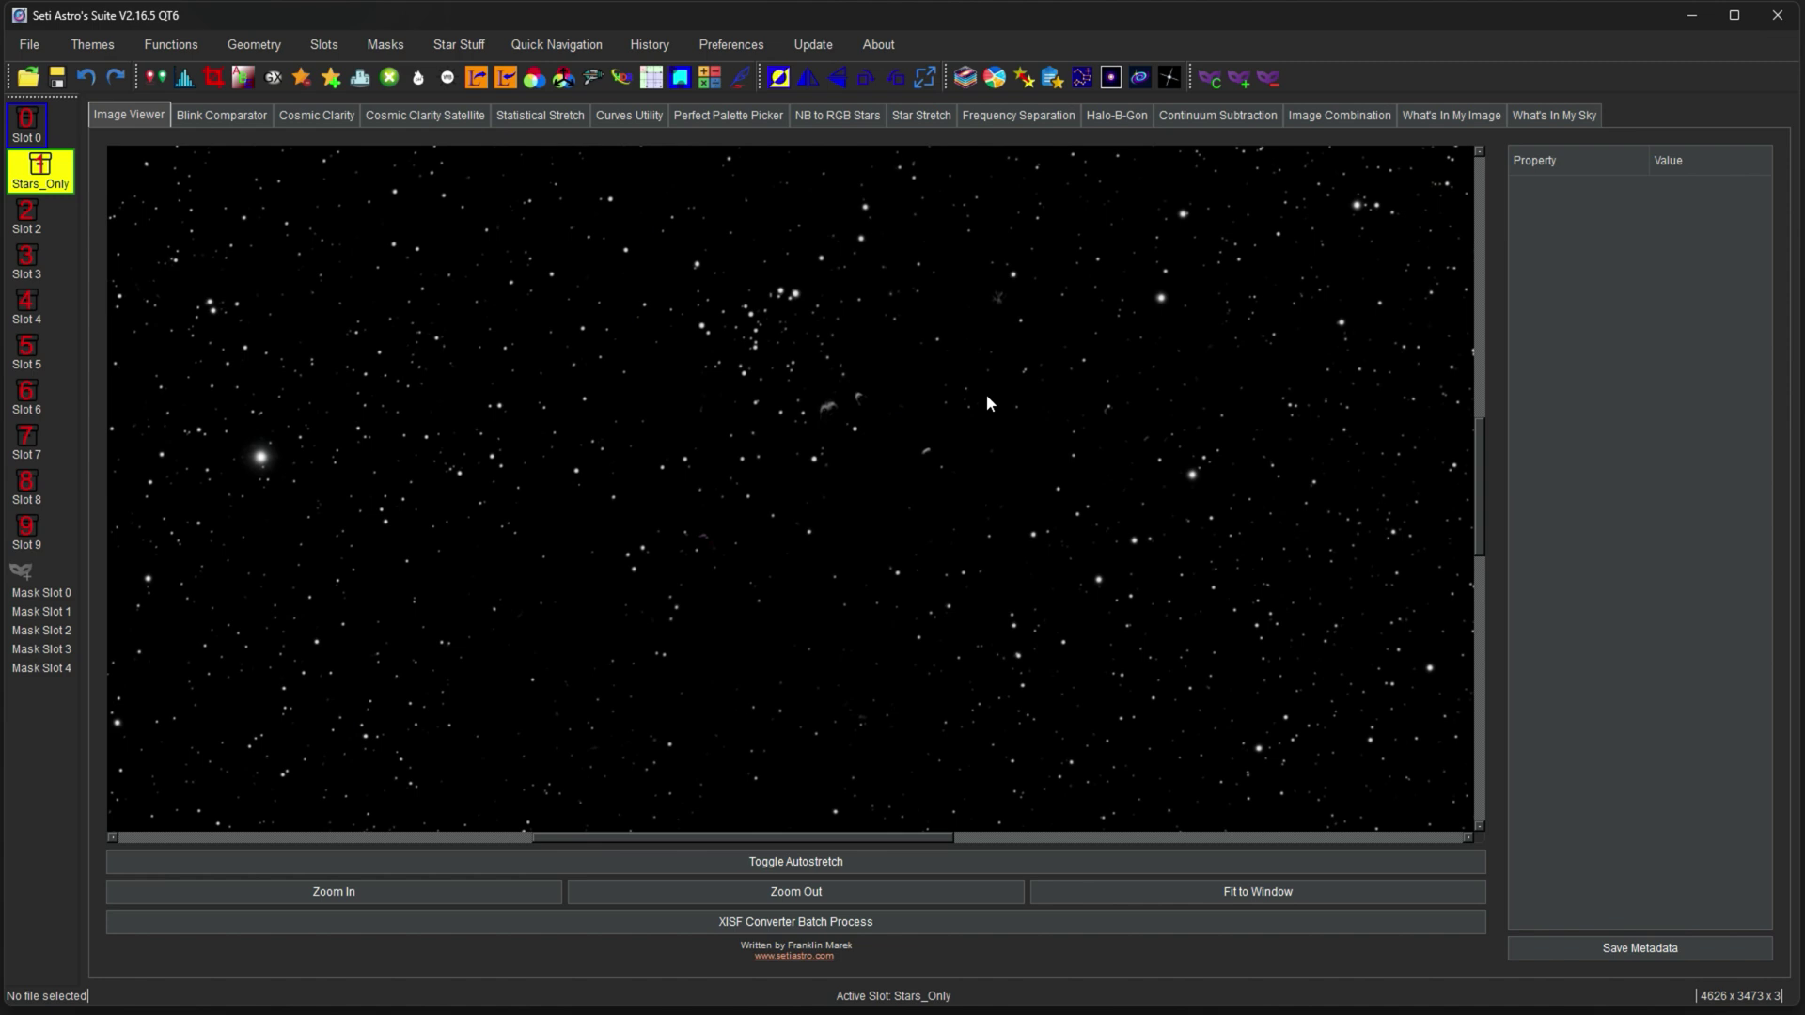
{"action": "left_click_drag", "start_coordinate": [1036, 551], "coordinate": [1034, 625]}
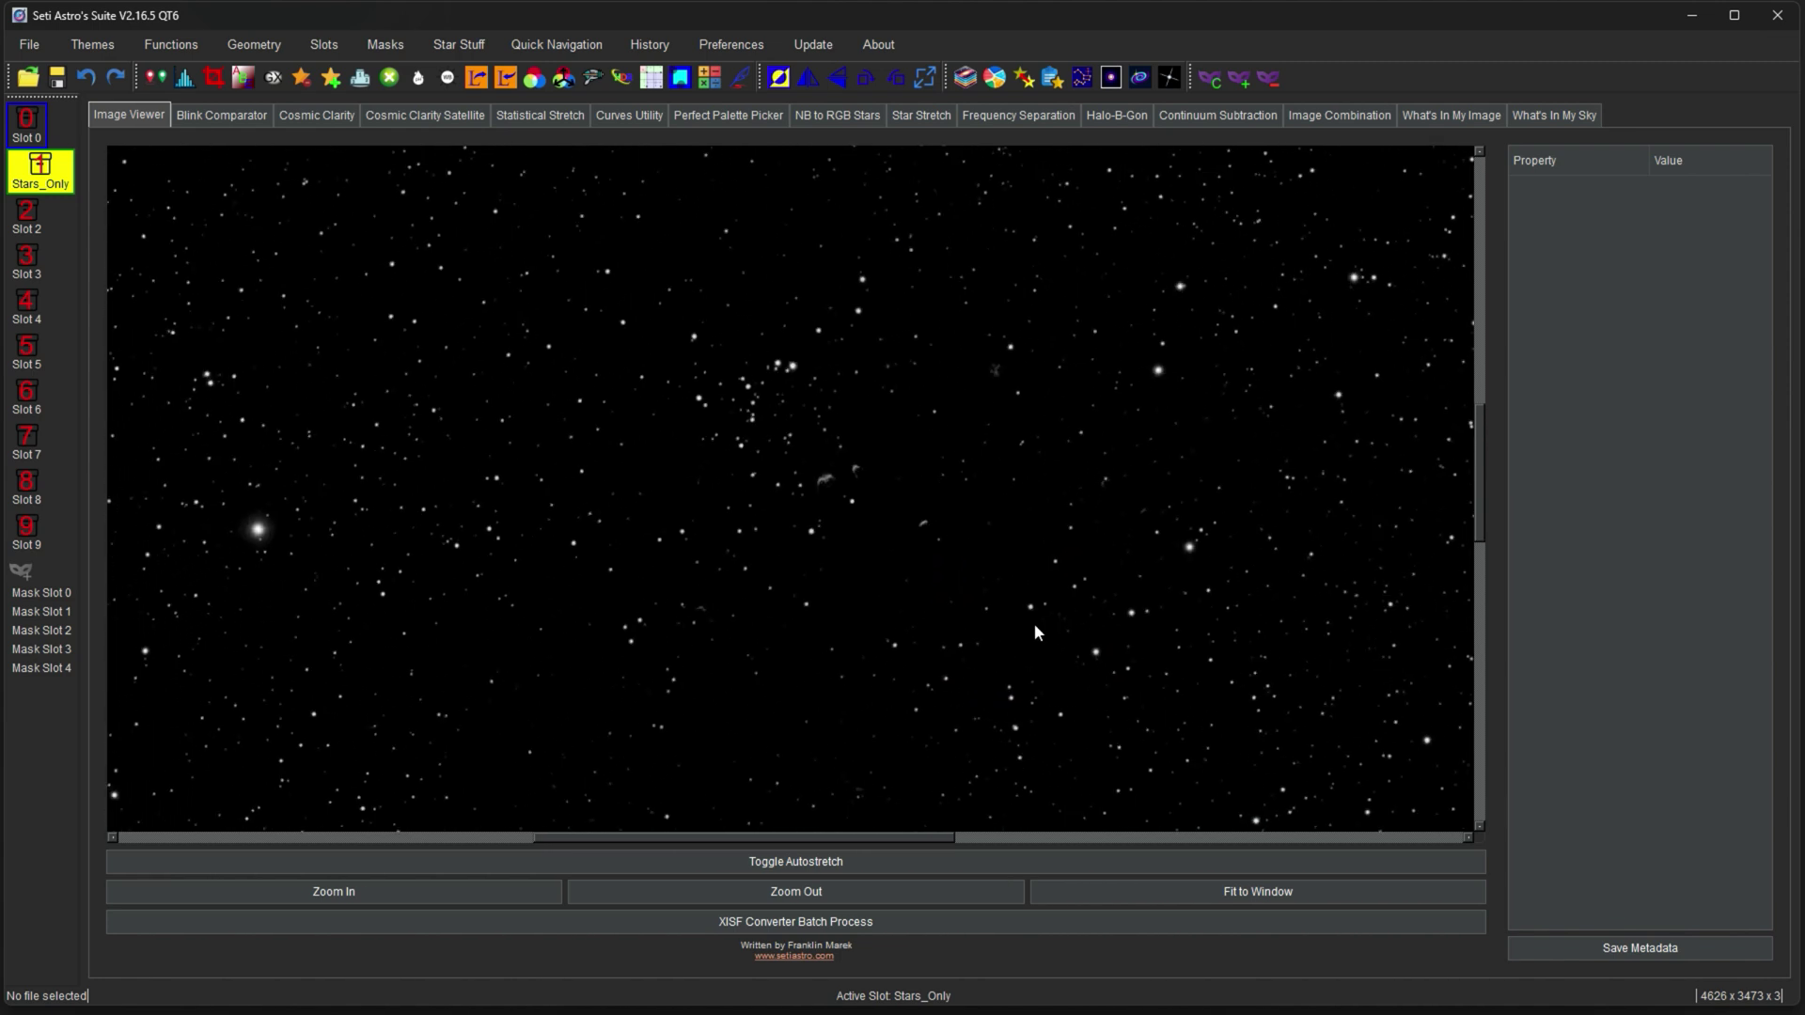
{"action": "left_click", "coordinate": [39, 132]}
{"action": "left_click_drag", "start_coordinate": [1123, 530], "coordinate": [1148, 498]}
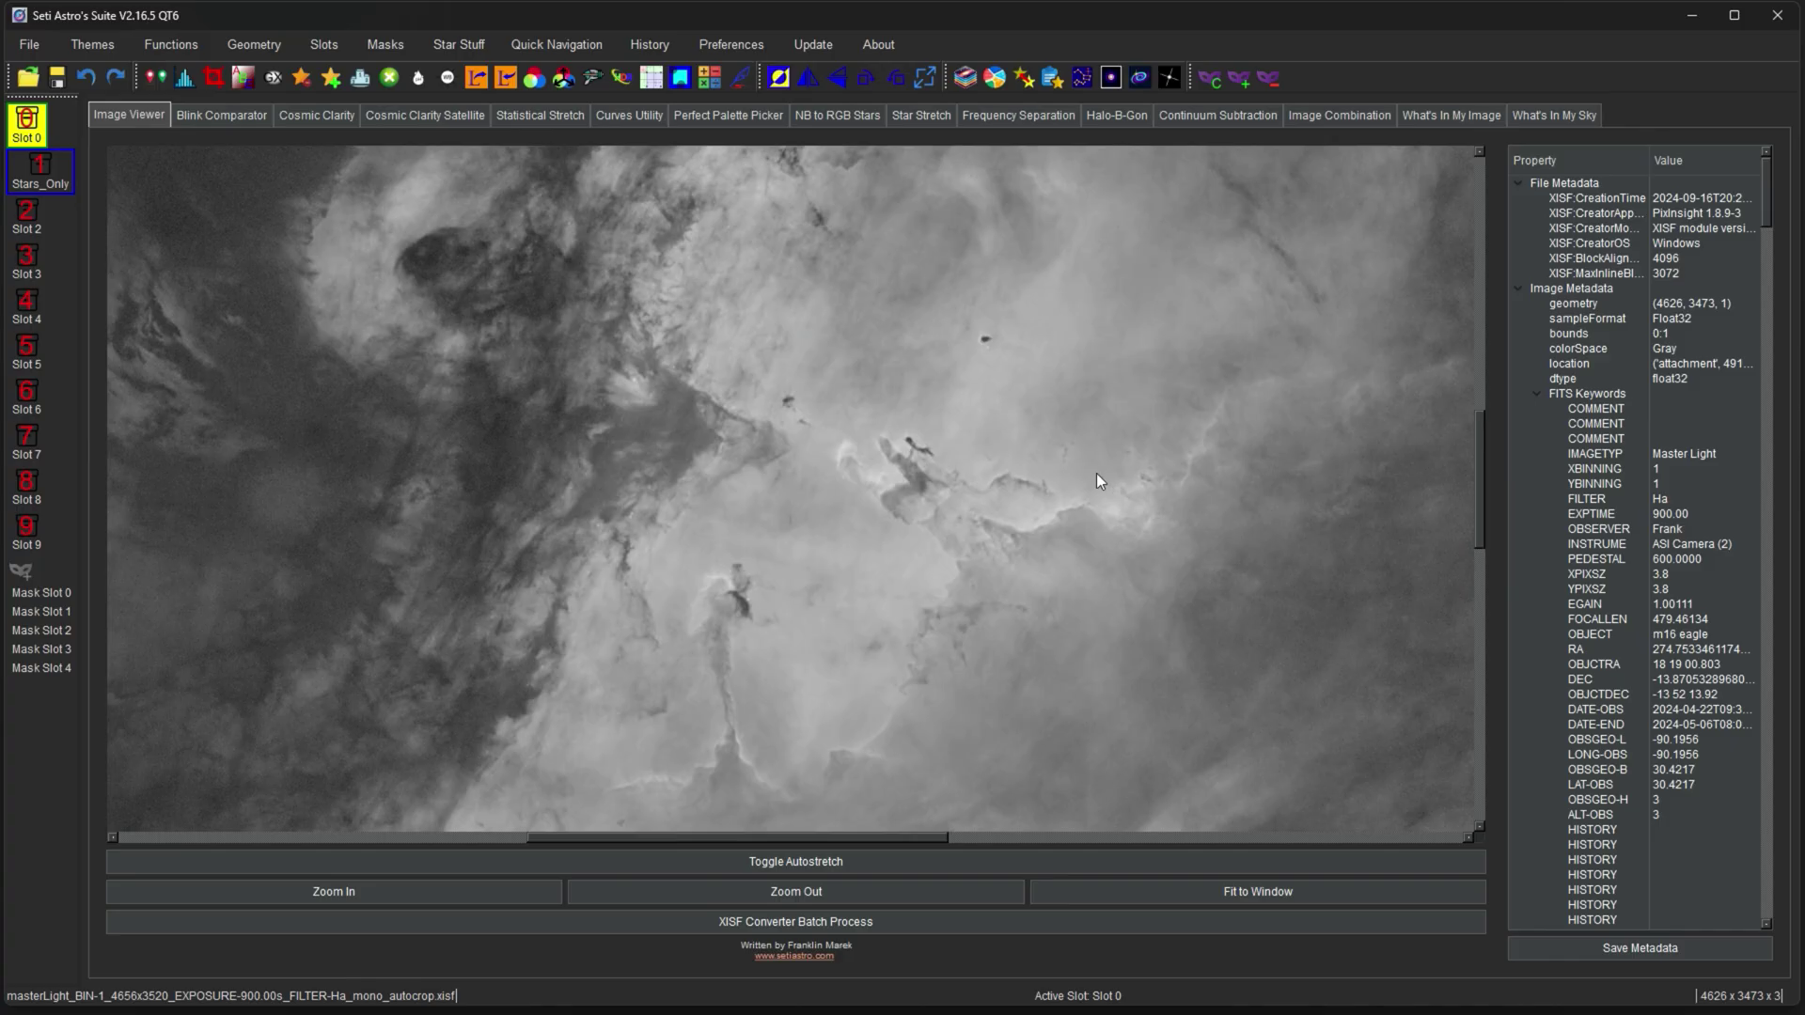
Open Add Stars with Slot 0 as starless, Stars_Only as stars, and Screen blend
{"action": "left_click", "coordinate": [332, 79]}
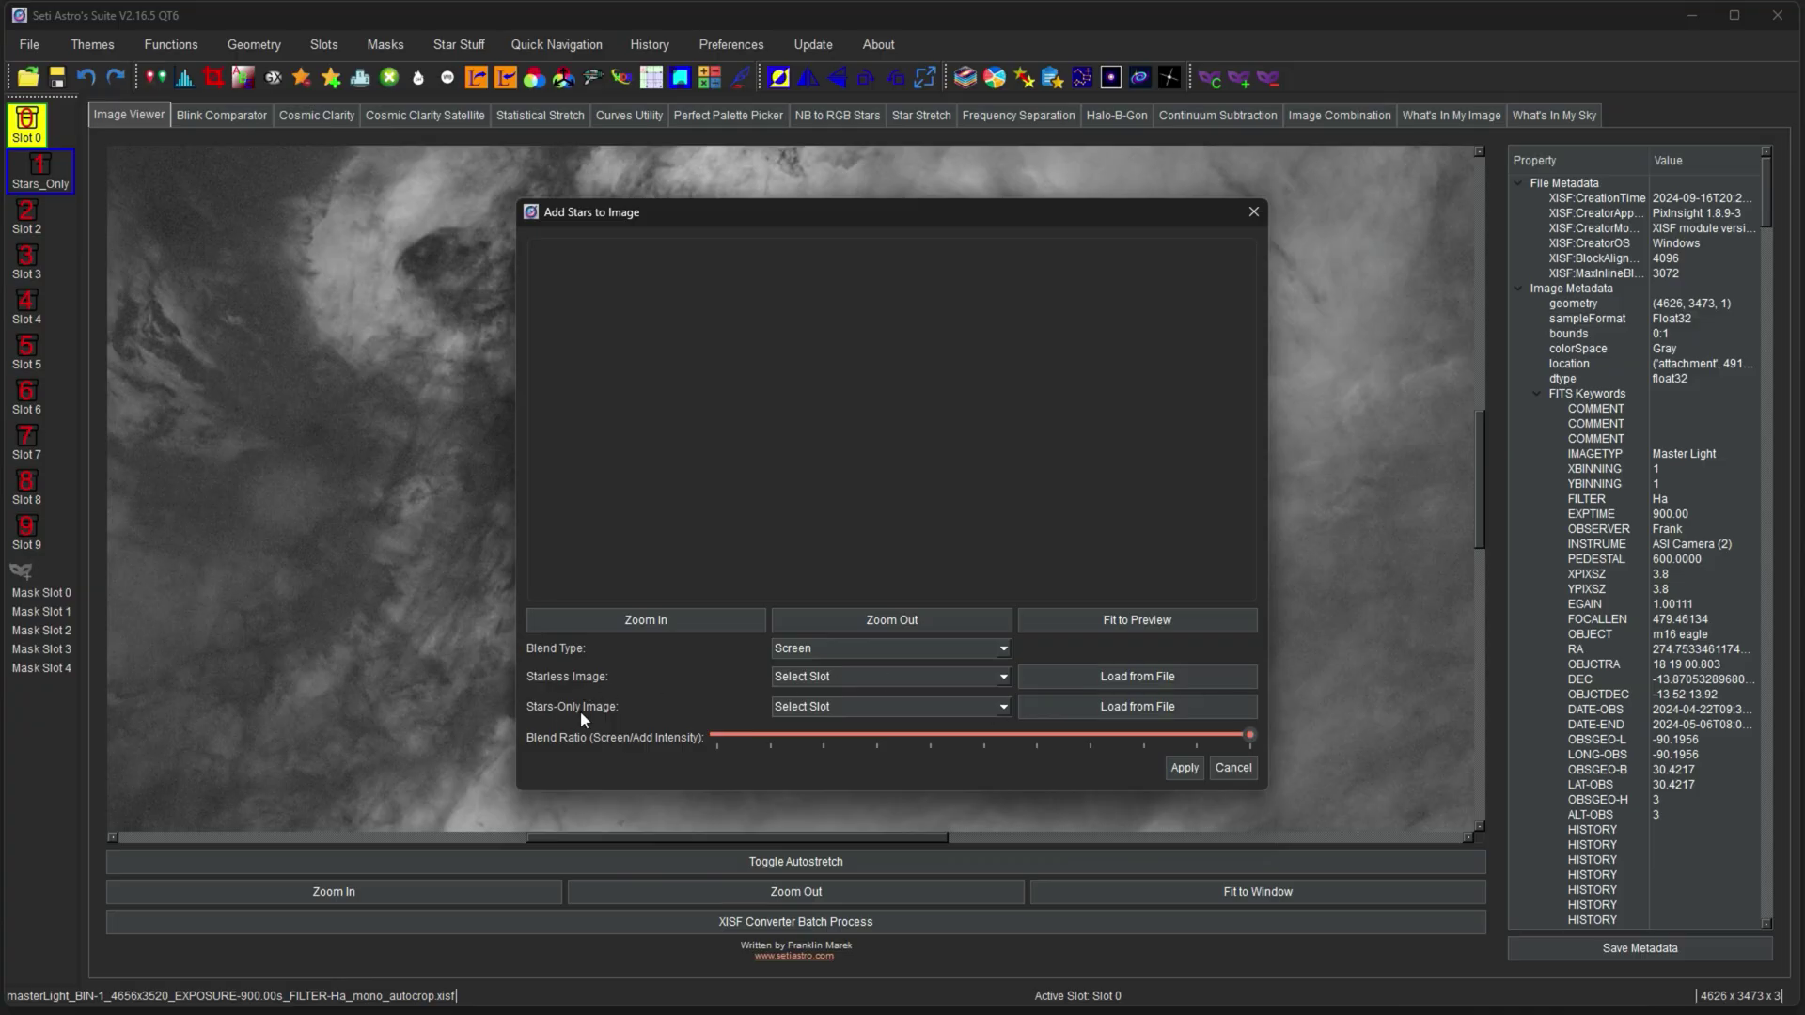
{"action": "left_click", "coordinate": [940, 676]}
{"action": "left_click", "coordinate": [863, 707]}
{"action": "left_click", "coordinate": [808, 710]}
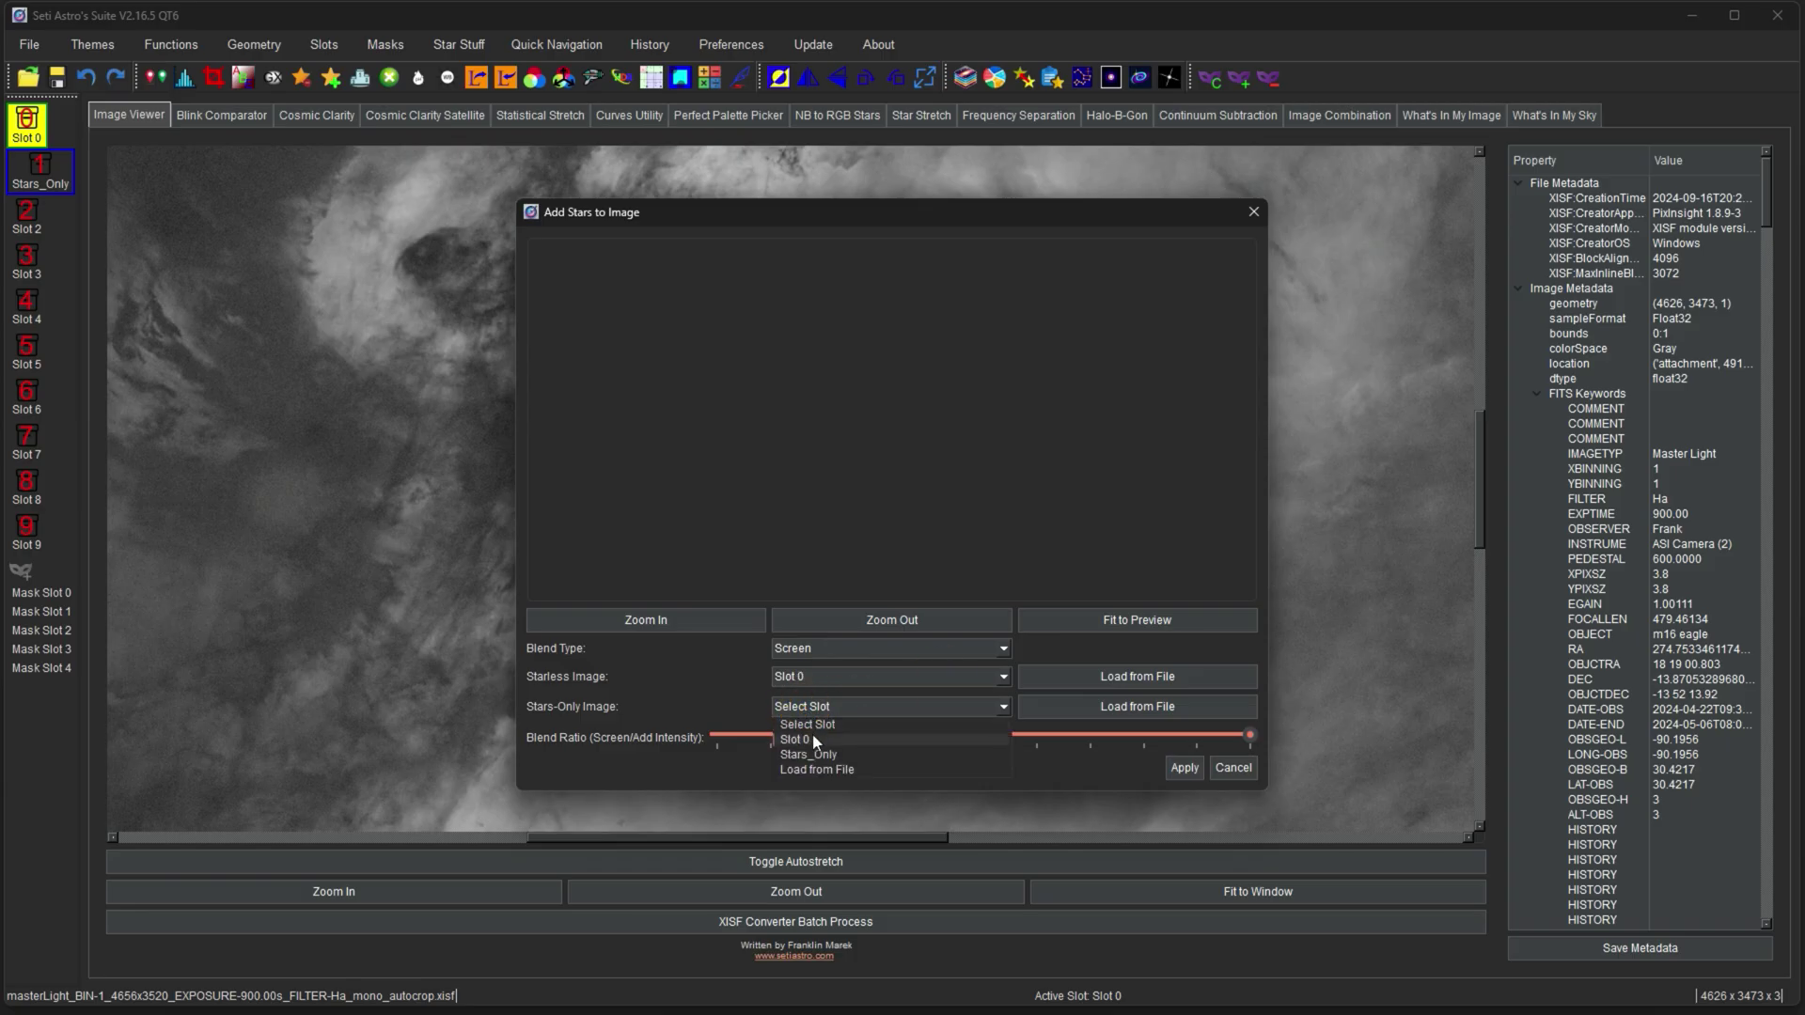
{"action": "left_click", "coordinate": [806, 756]}
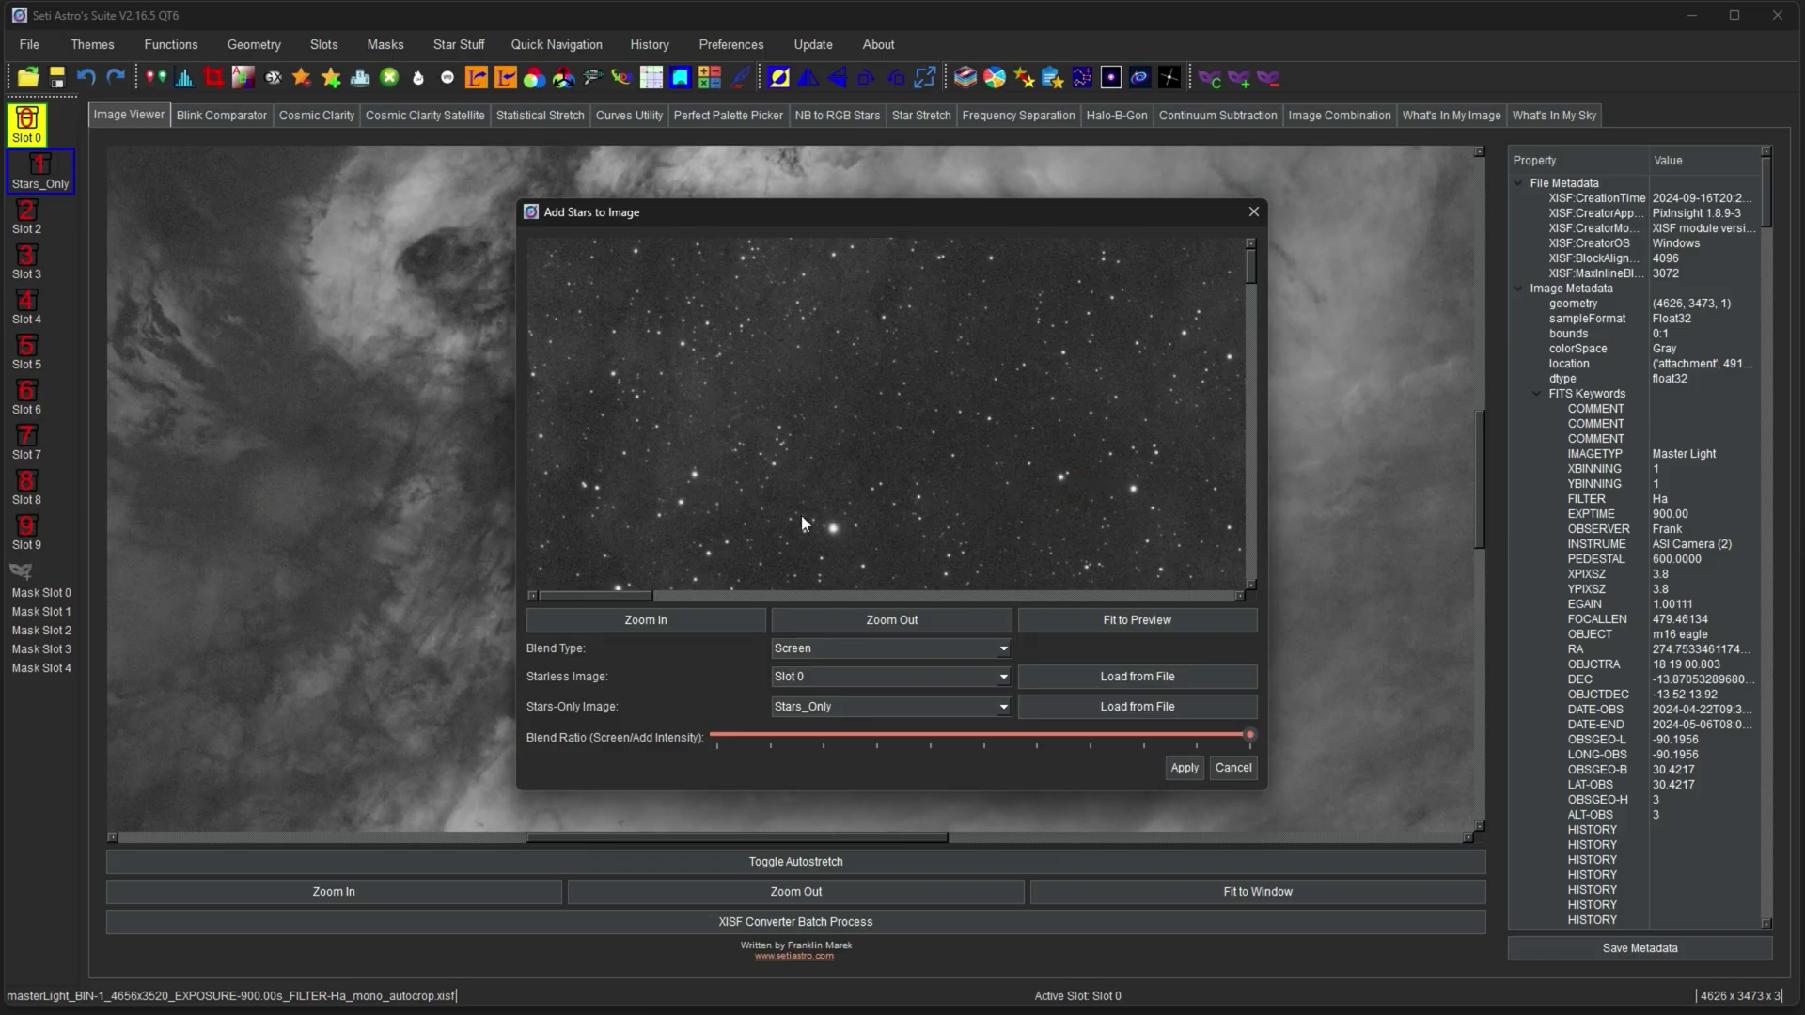
{"action": "left_click_drag", "start_coordinate": [613, 595], "coordinate": [824, 593]}
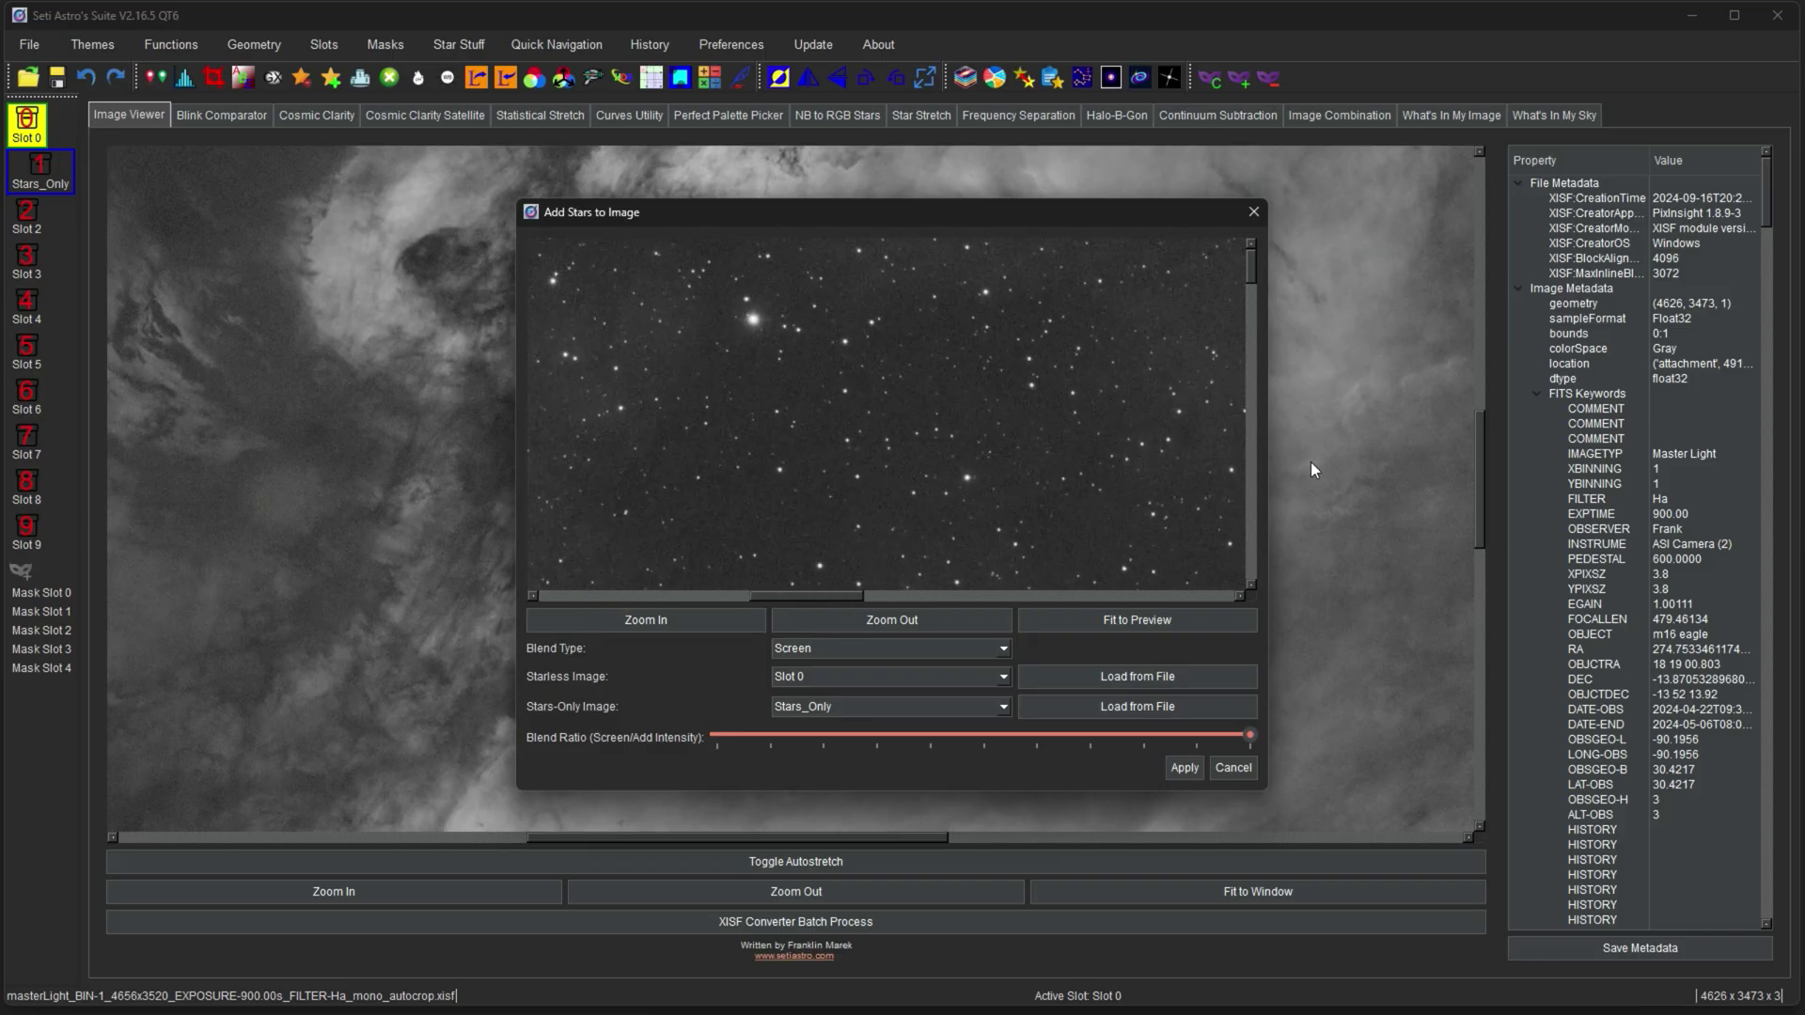
{"action": "left_click_drag", "start_coordinate": [1253, 261], "coordinate": [1231, 405]}
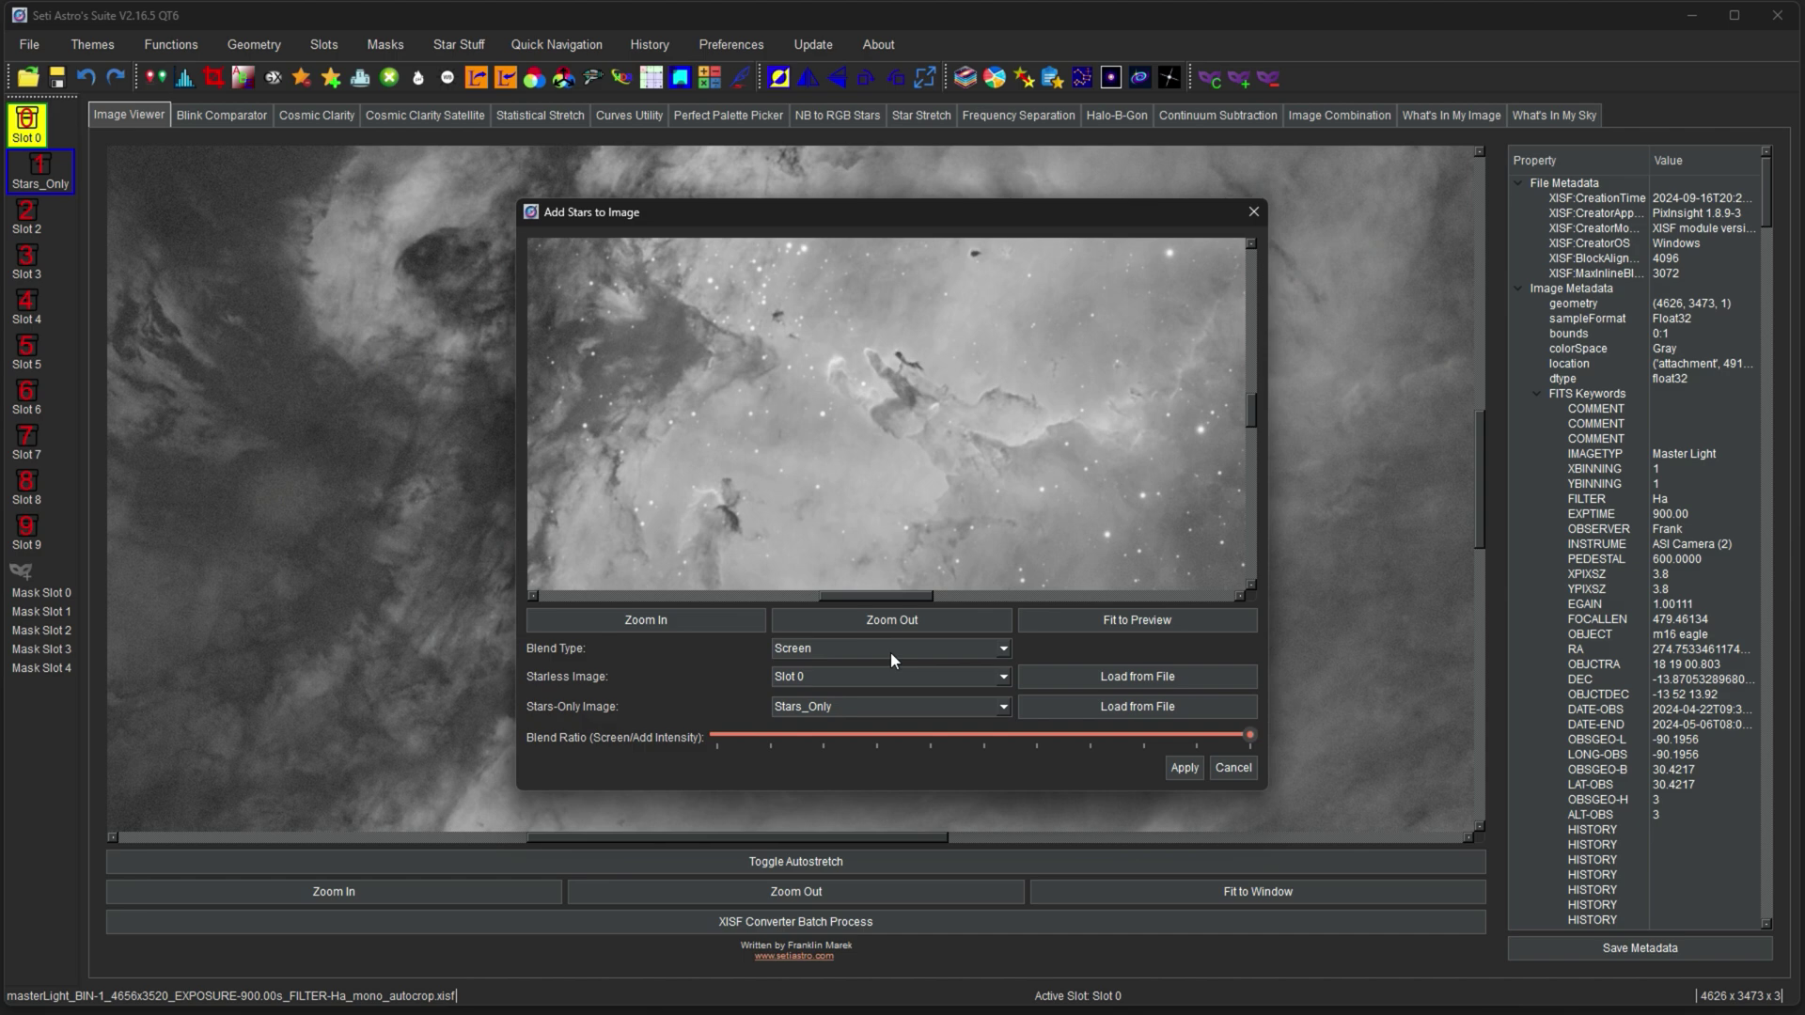
{"action": "left_click", "coordinate": [891, 652]}
{"action": "left_click", "coordinate": [737, 679]}
Tune the Blend Ratio and apply the Screen blend to restore stars in Slot 0
{"action": "left_click", "coordinate": [1249, 733]}
{"action": "left_click", "coordinate": [984, 735]}
{"action": "mouse_move", "coordinate": [1252, 416]}
{"action": "left_mouse_down"}
{"action": "mouse_move", "coordinate": [1257, 382]}
{"action": "mouse_move", "coordinate": [1261, 403]}
{"action": "left_mouse_up"}
{"action": "left_click_drag", "start_coordinate": [984, 731], "coordinate": [989, 734]}
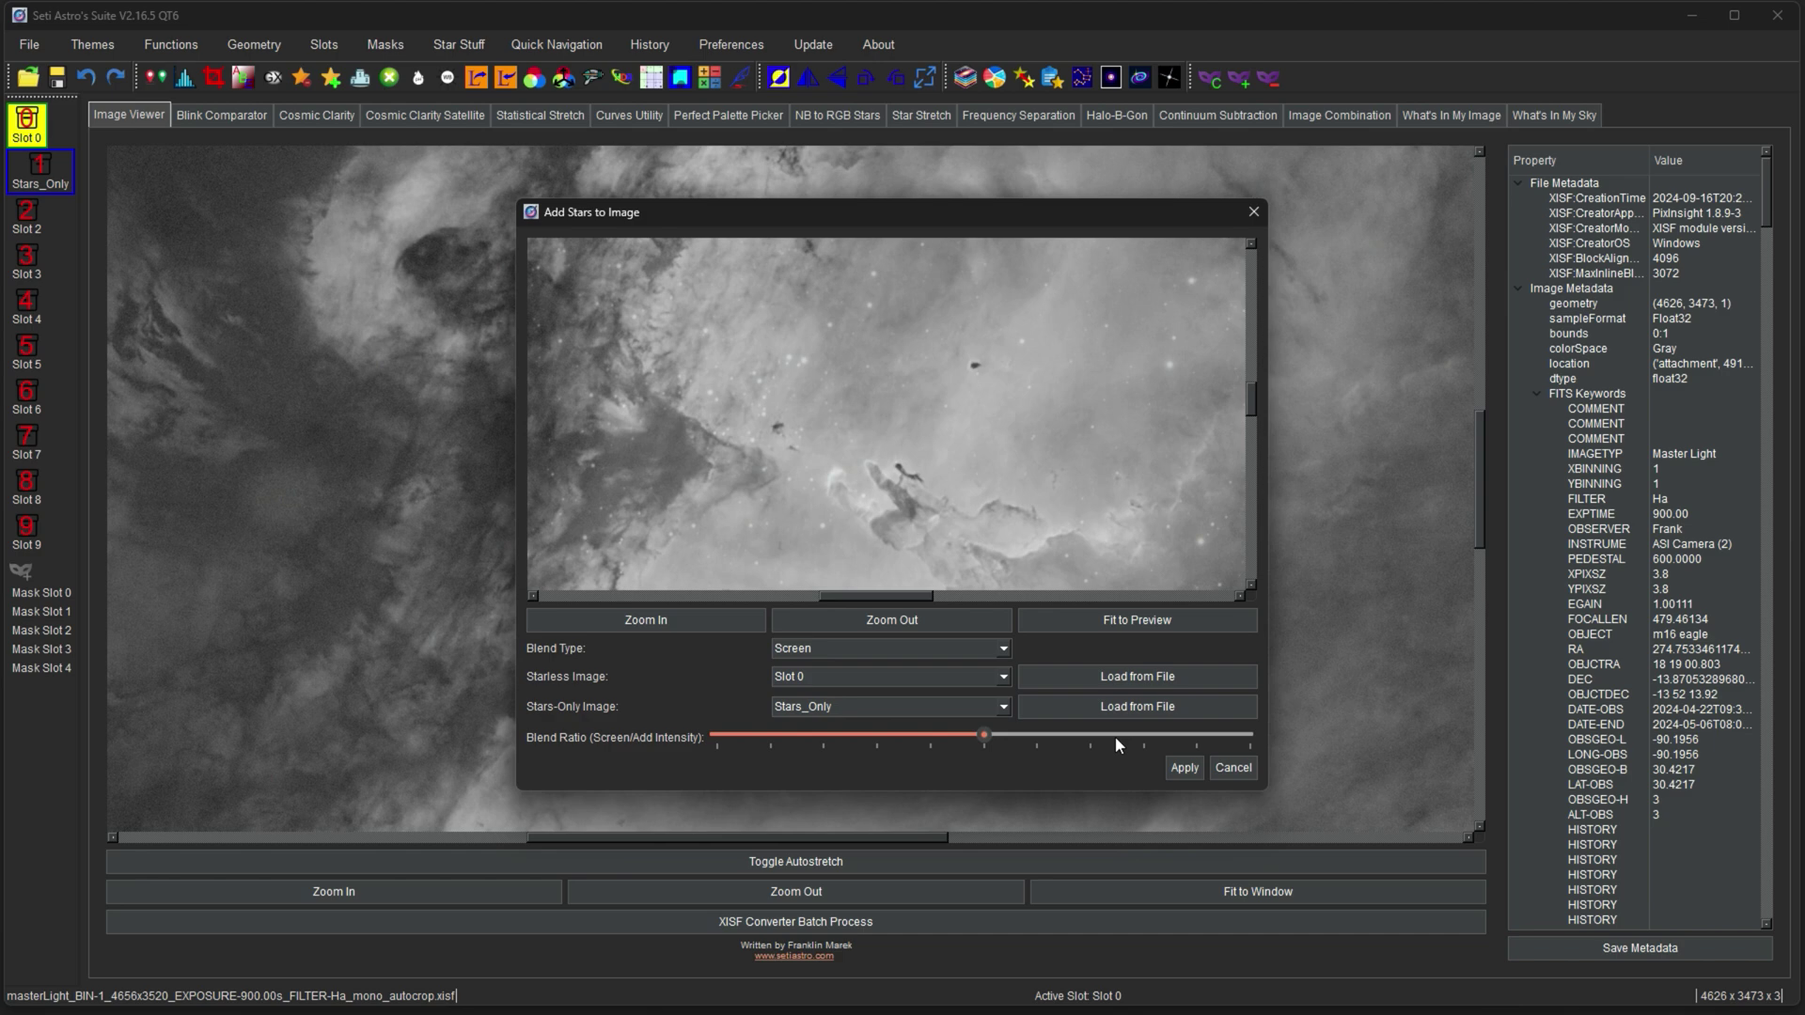
{"action": "left_click", "coordinate": [1132, 740]}
{"action": "left_click", "coordinate": [1184, 769]}
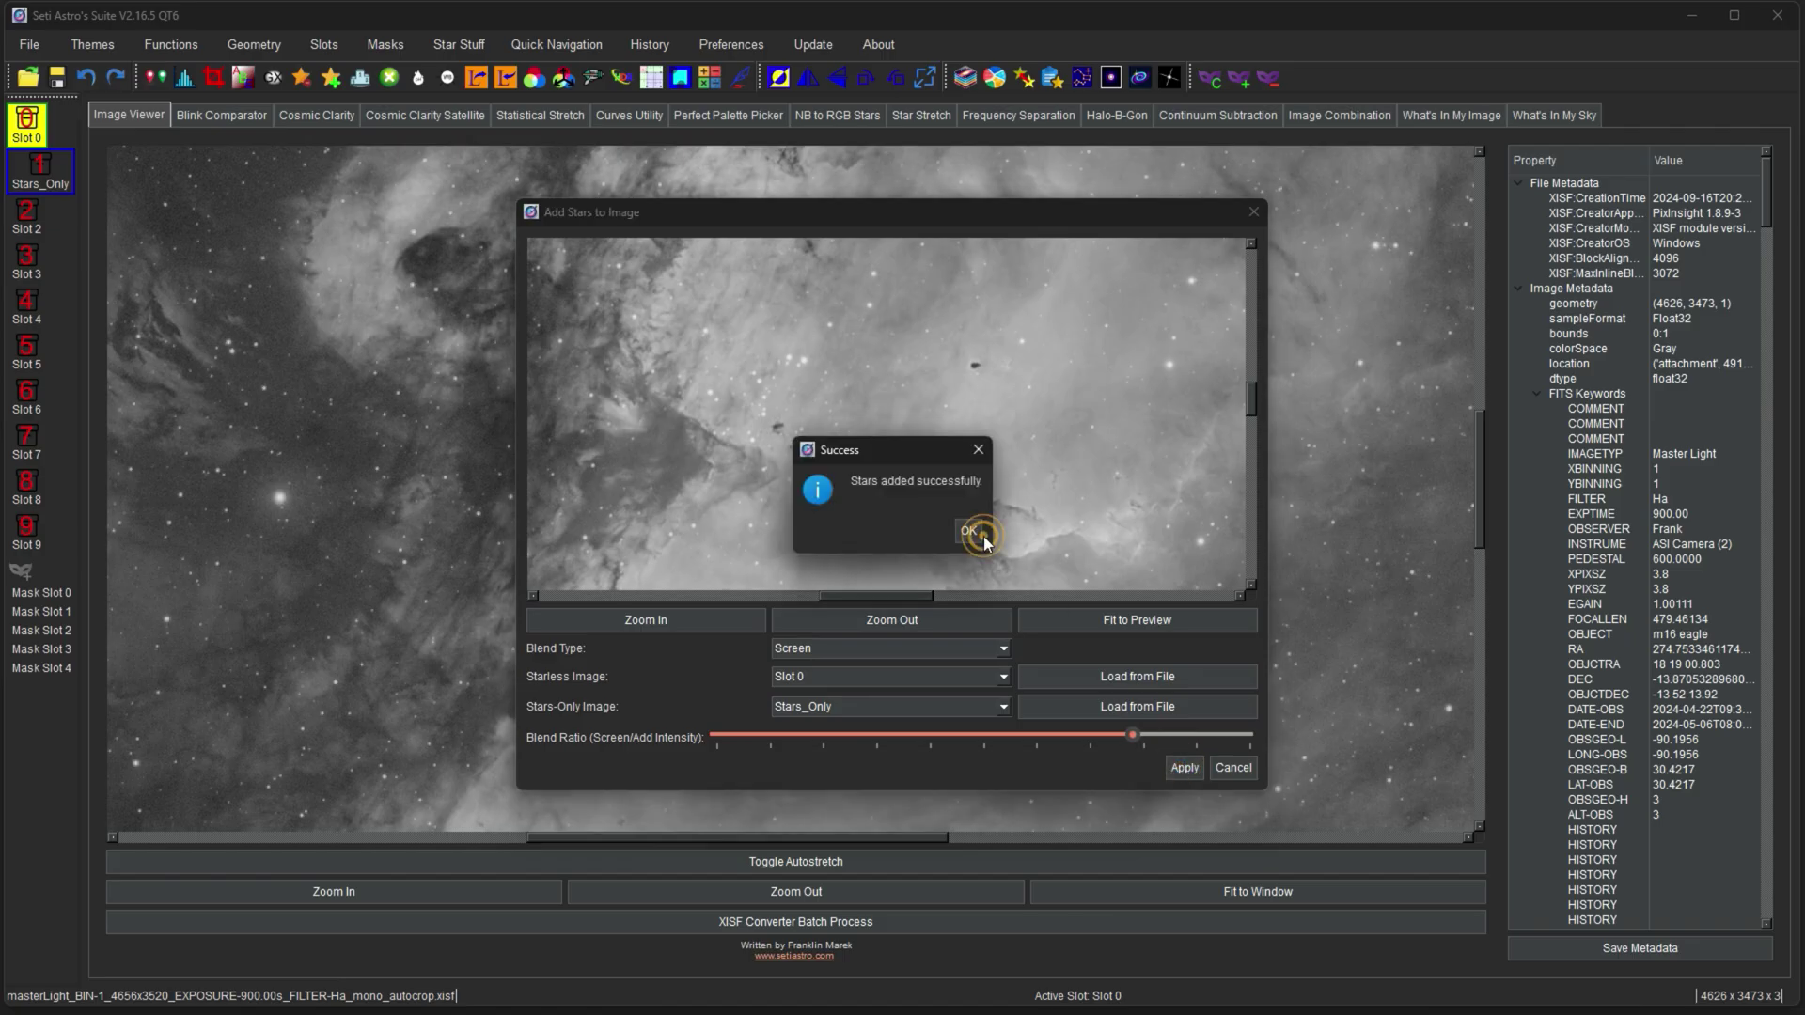
{"action": "left_click", "coordinate": [969, 532]}
{"action": "left_click_drag", "start_coordinate": [968, 533], "coordinate": [978, 436]}
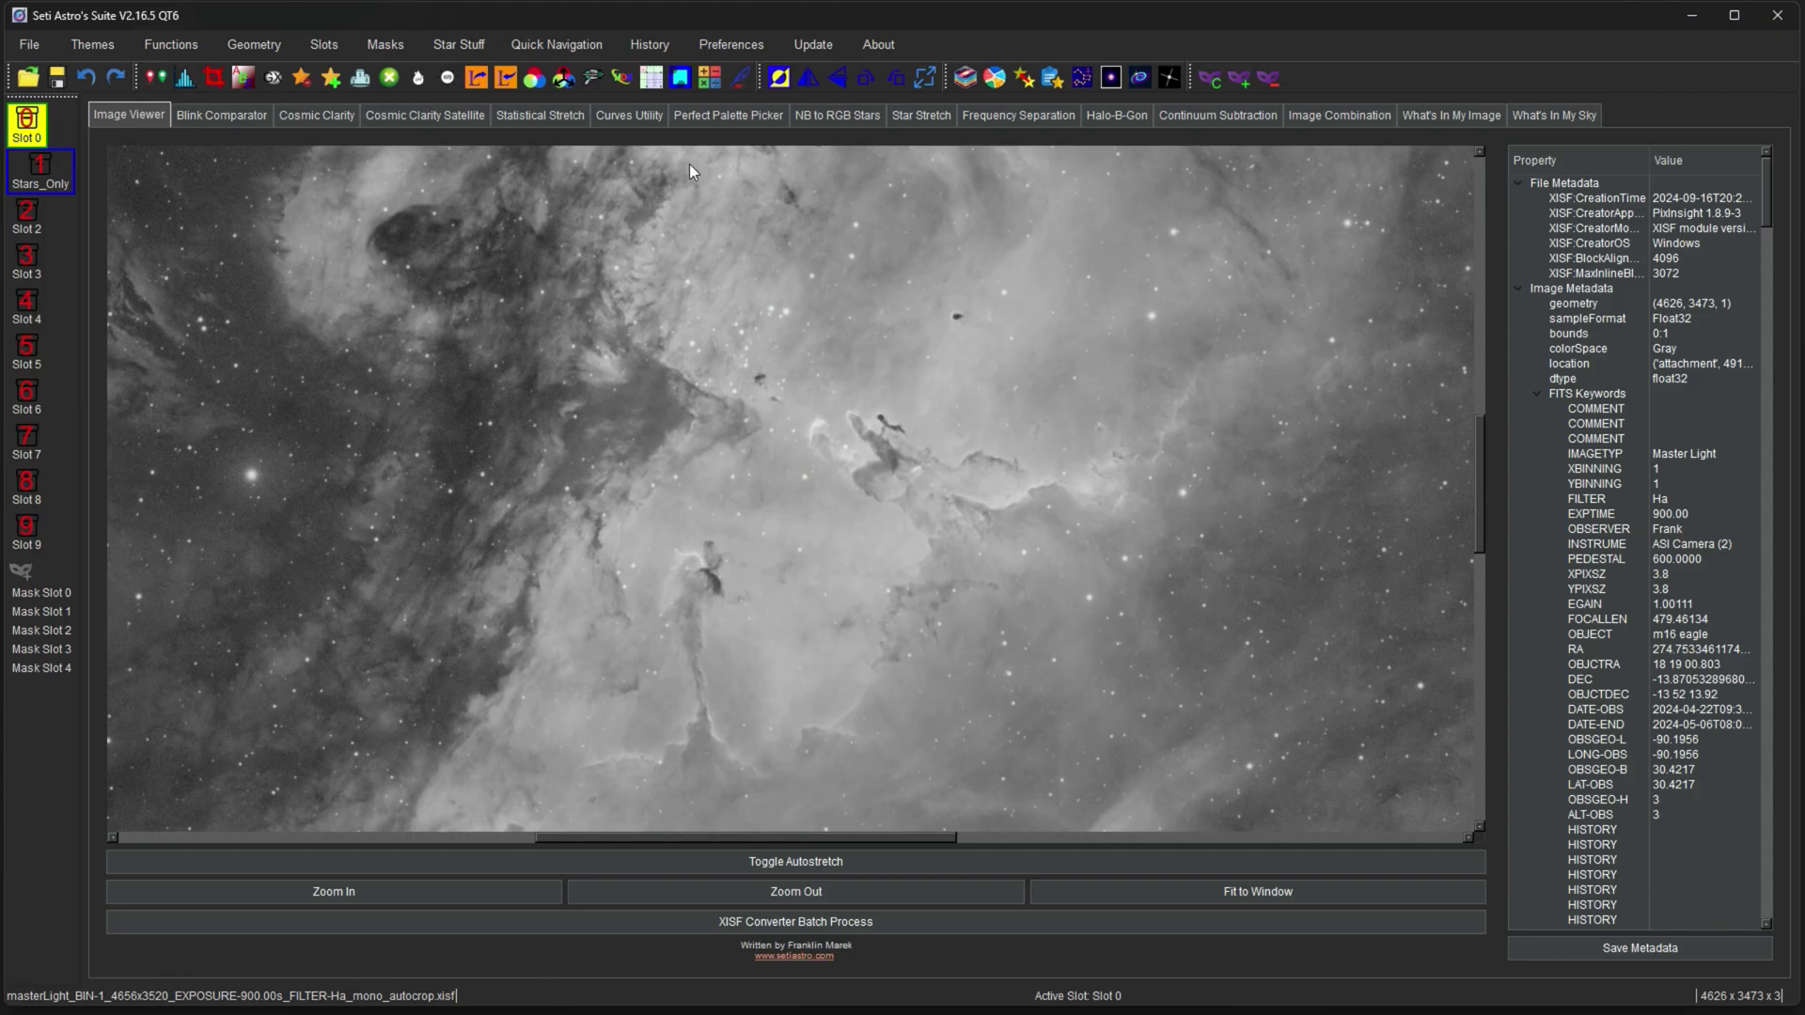
Open the Slot 0 edit history with Ctrl+H
{"action": "key", "text": "ctrl+h"}
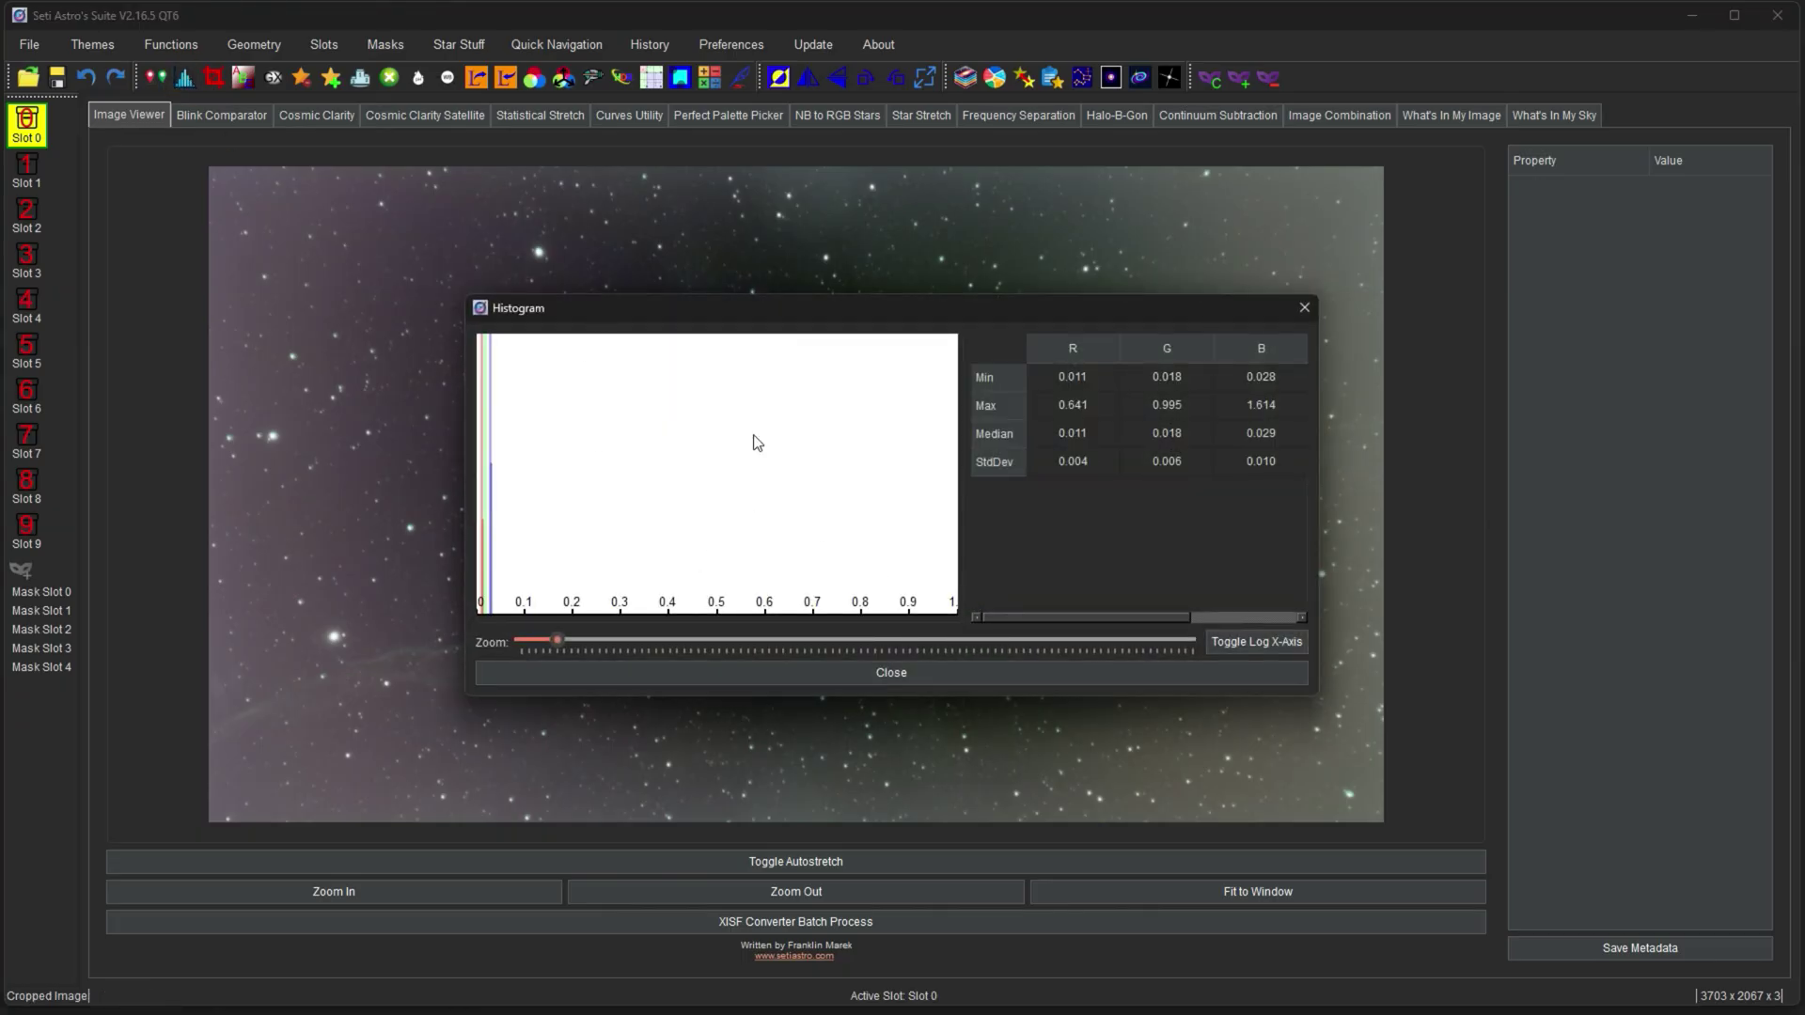
View the histogram on a log X-axis, then crop the image and reopen the histogram
{"action": "left_click", "coordinate": [1232, 643]}
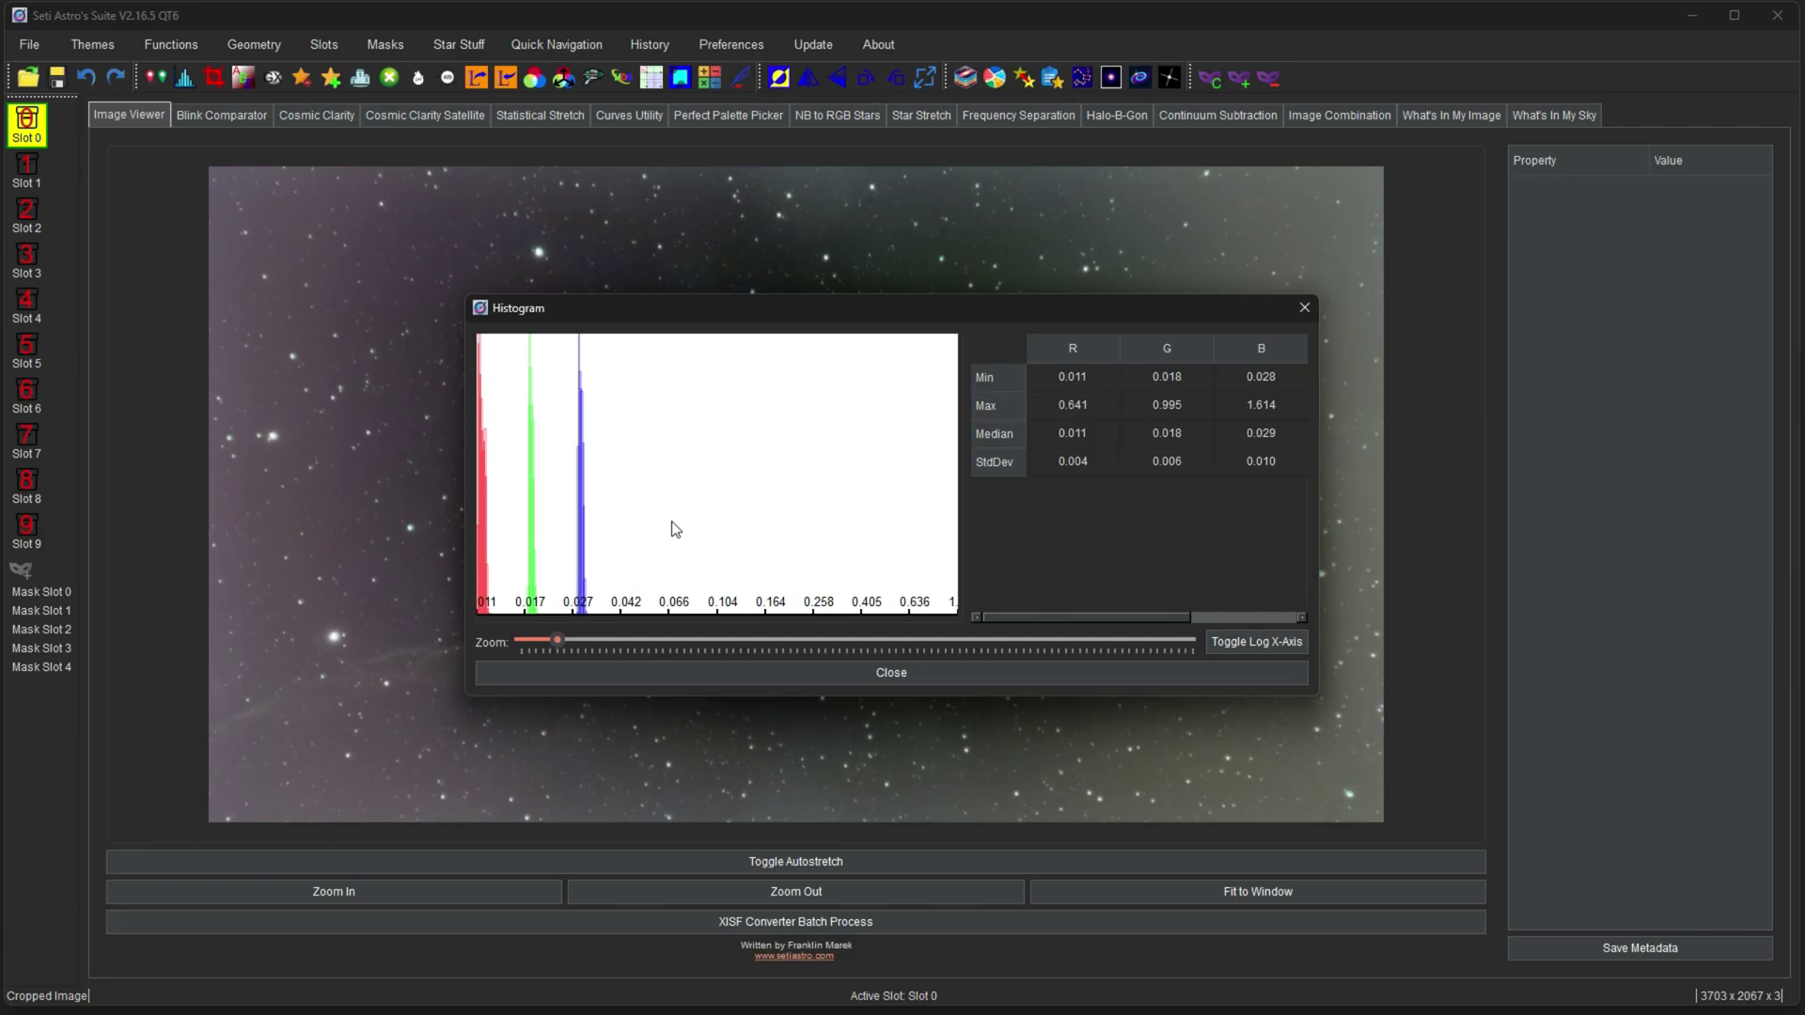
{"action": "left_click", "coordinate": [1303, 305]}
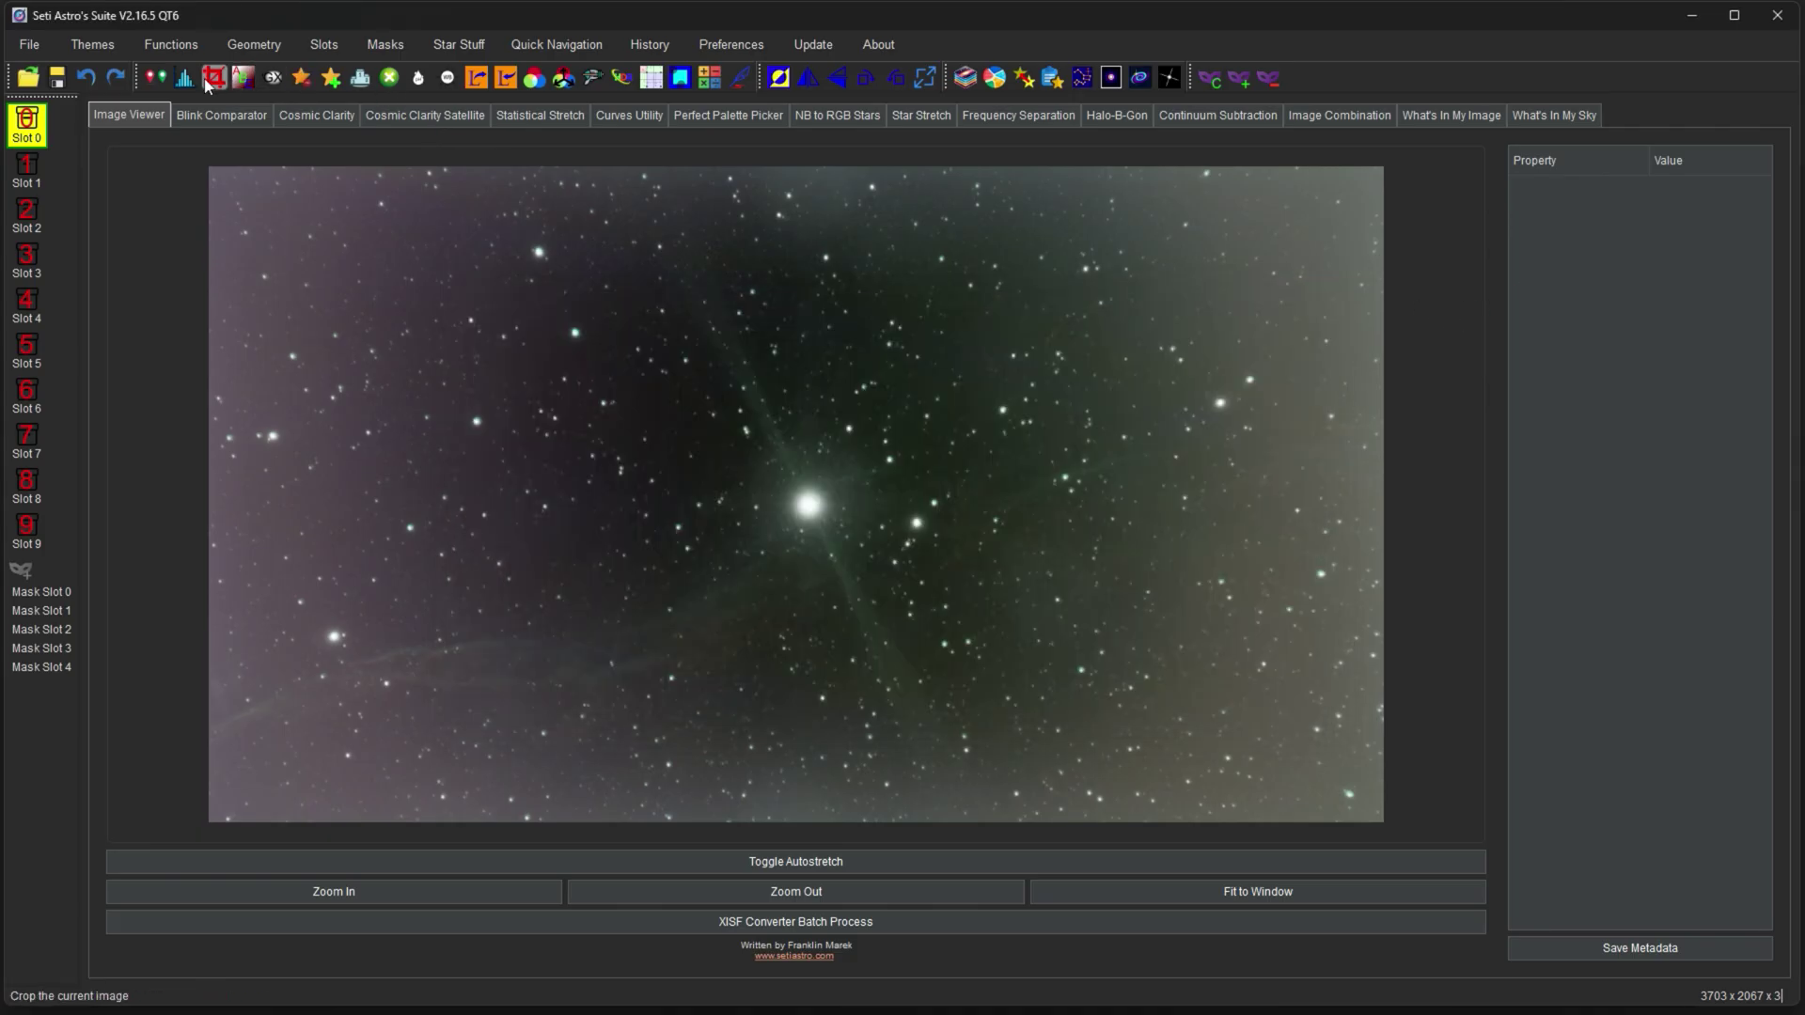
{"action": "left_click", "coordinate": [210, 79]}
{"action": "left_click", "coordinate": [184, 77]}
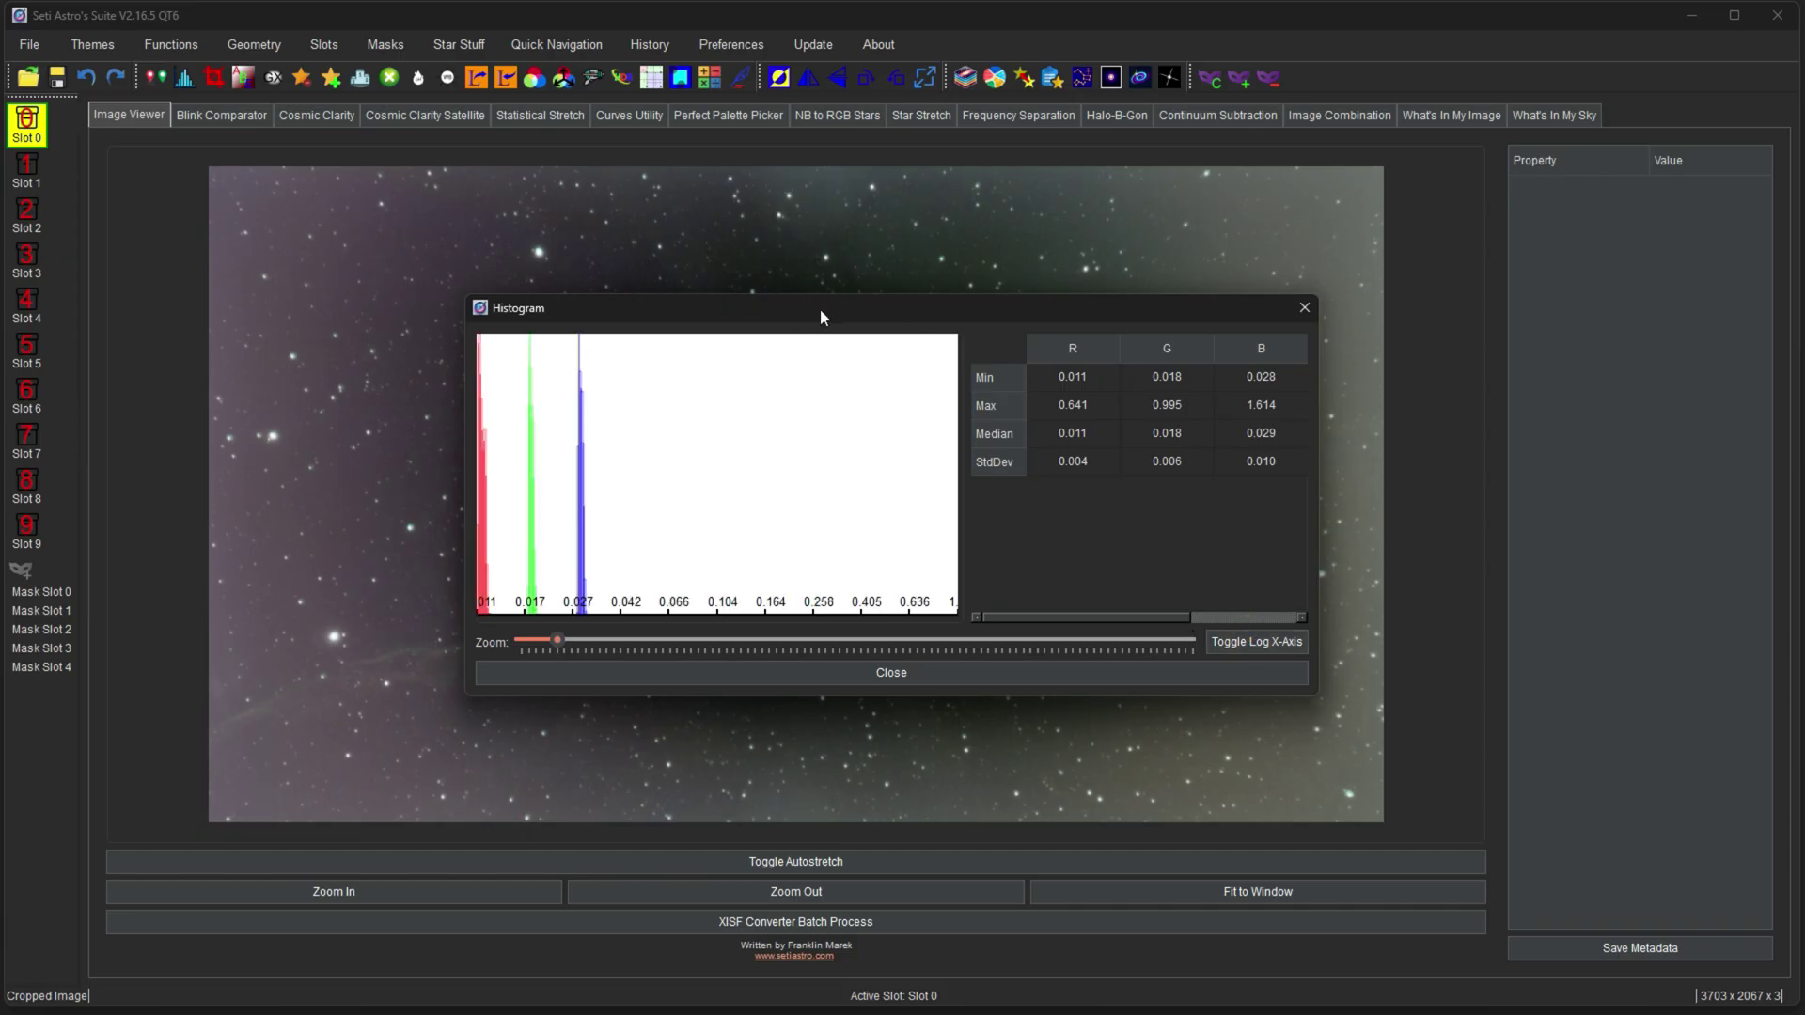
Start Pedestal Removal on the cropped star image
{"action": "left_click_drag", "start_coordinate": [820, 308], "coordinate": [1291, 145]}
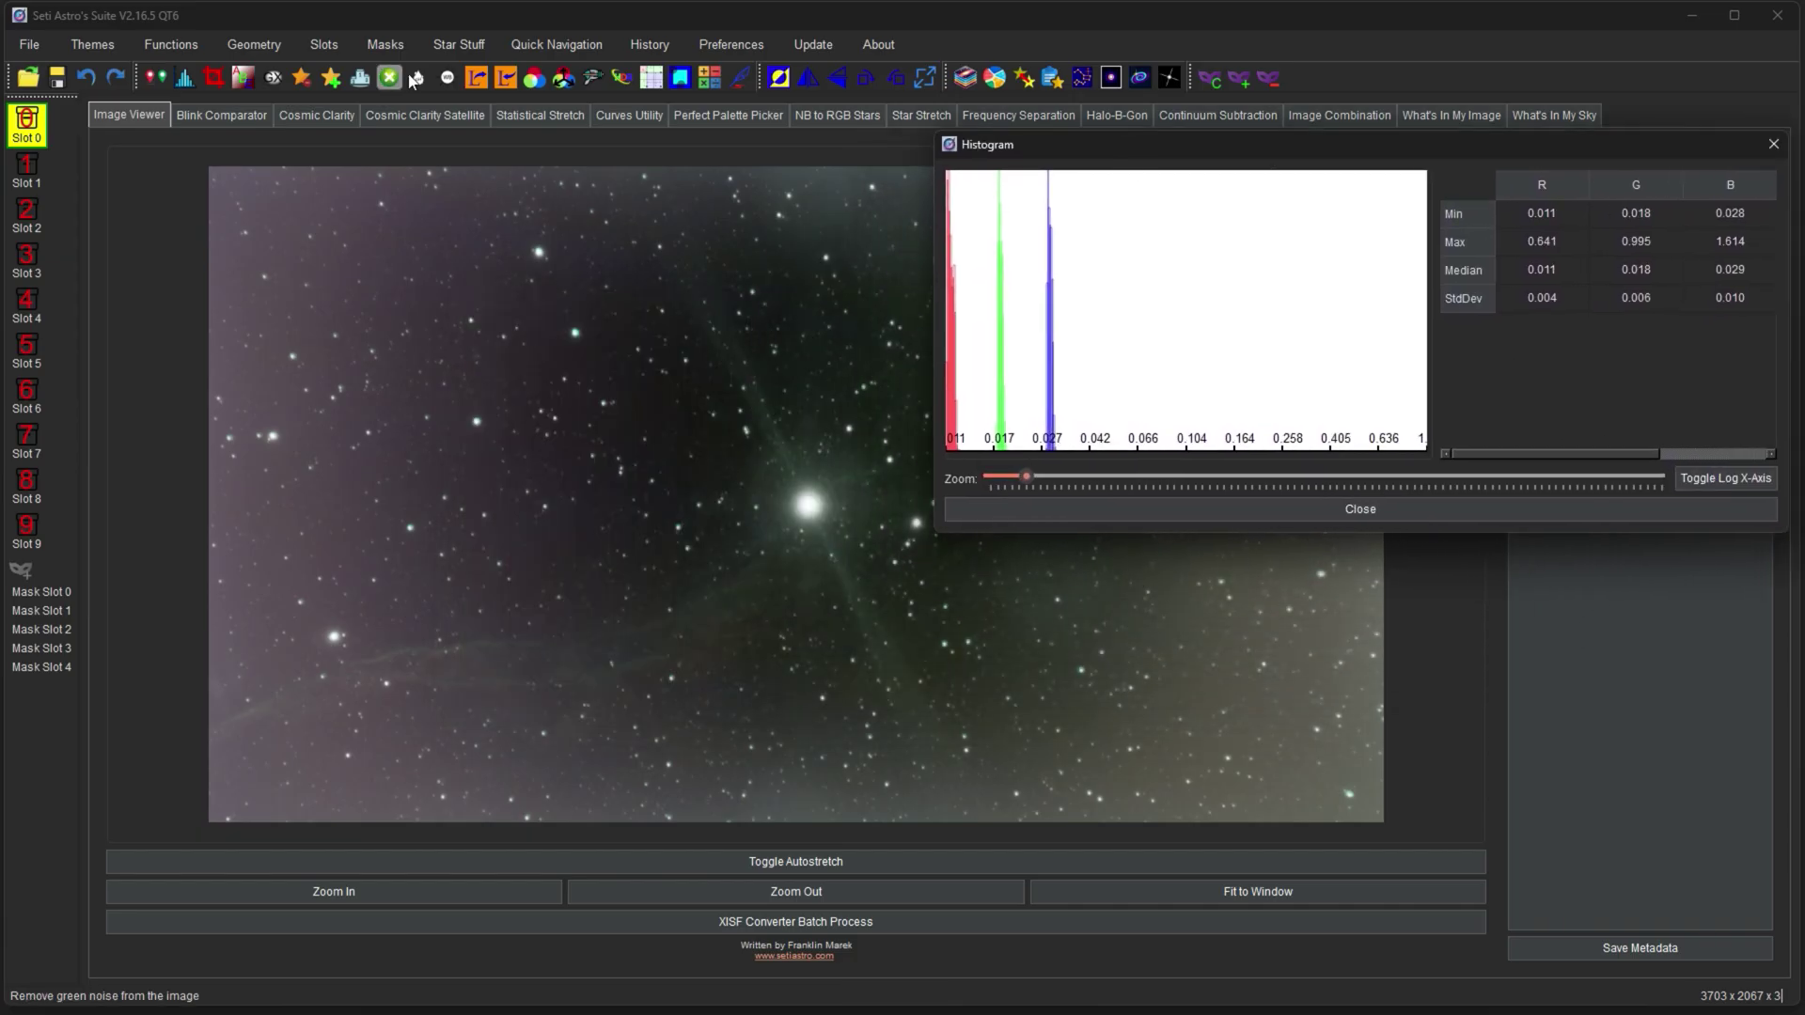
{"action": "left_click", "coordinate": [360, 78]}
{"action": "left_click_drag", "start_coordinate": [873, 458], "coordinate": [679, 419]}
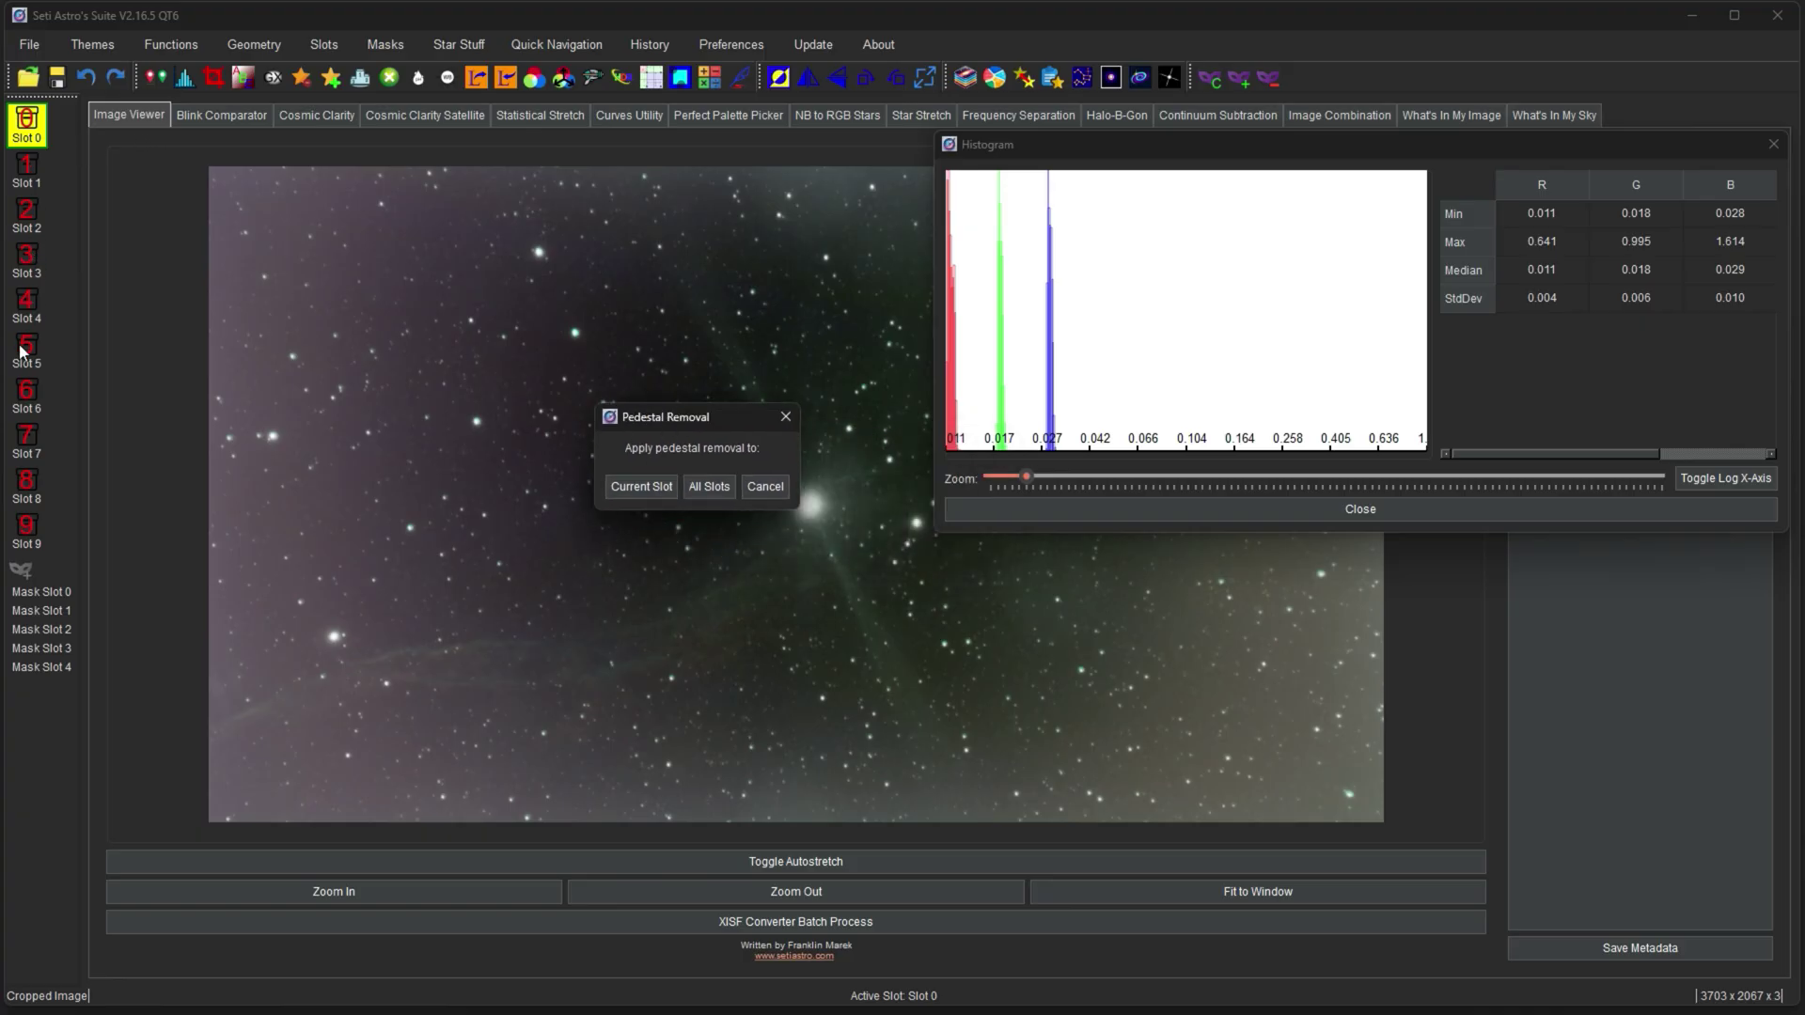
Remove the pedestal from the current slot only and close the histogram
{"action": "left_click", "coordinate": [630, 487]}
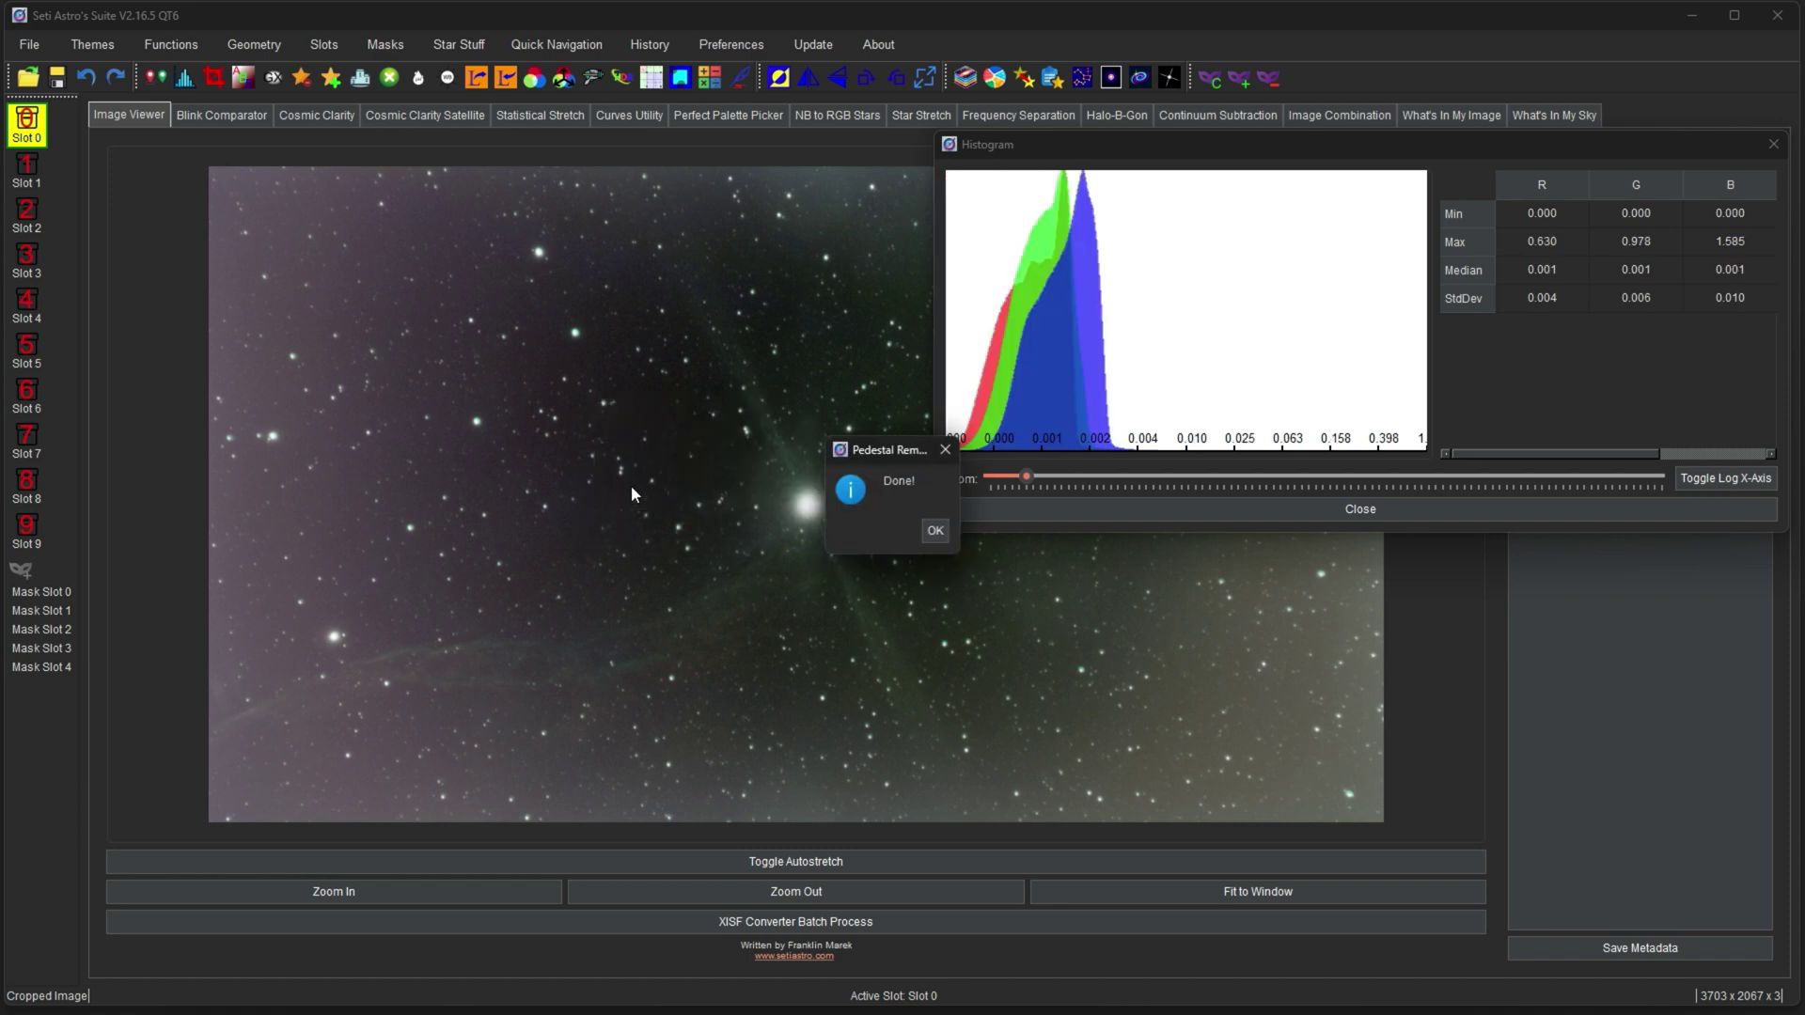
{"action": "left_click", "coordinate": [933, 531]}
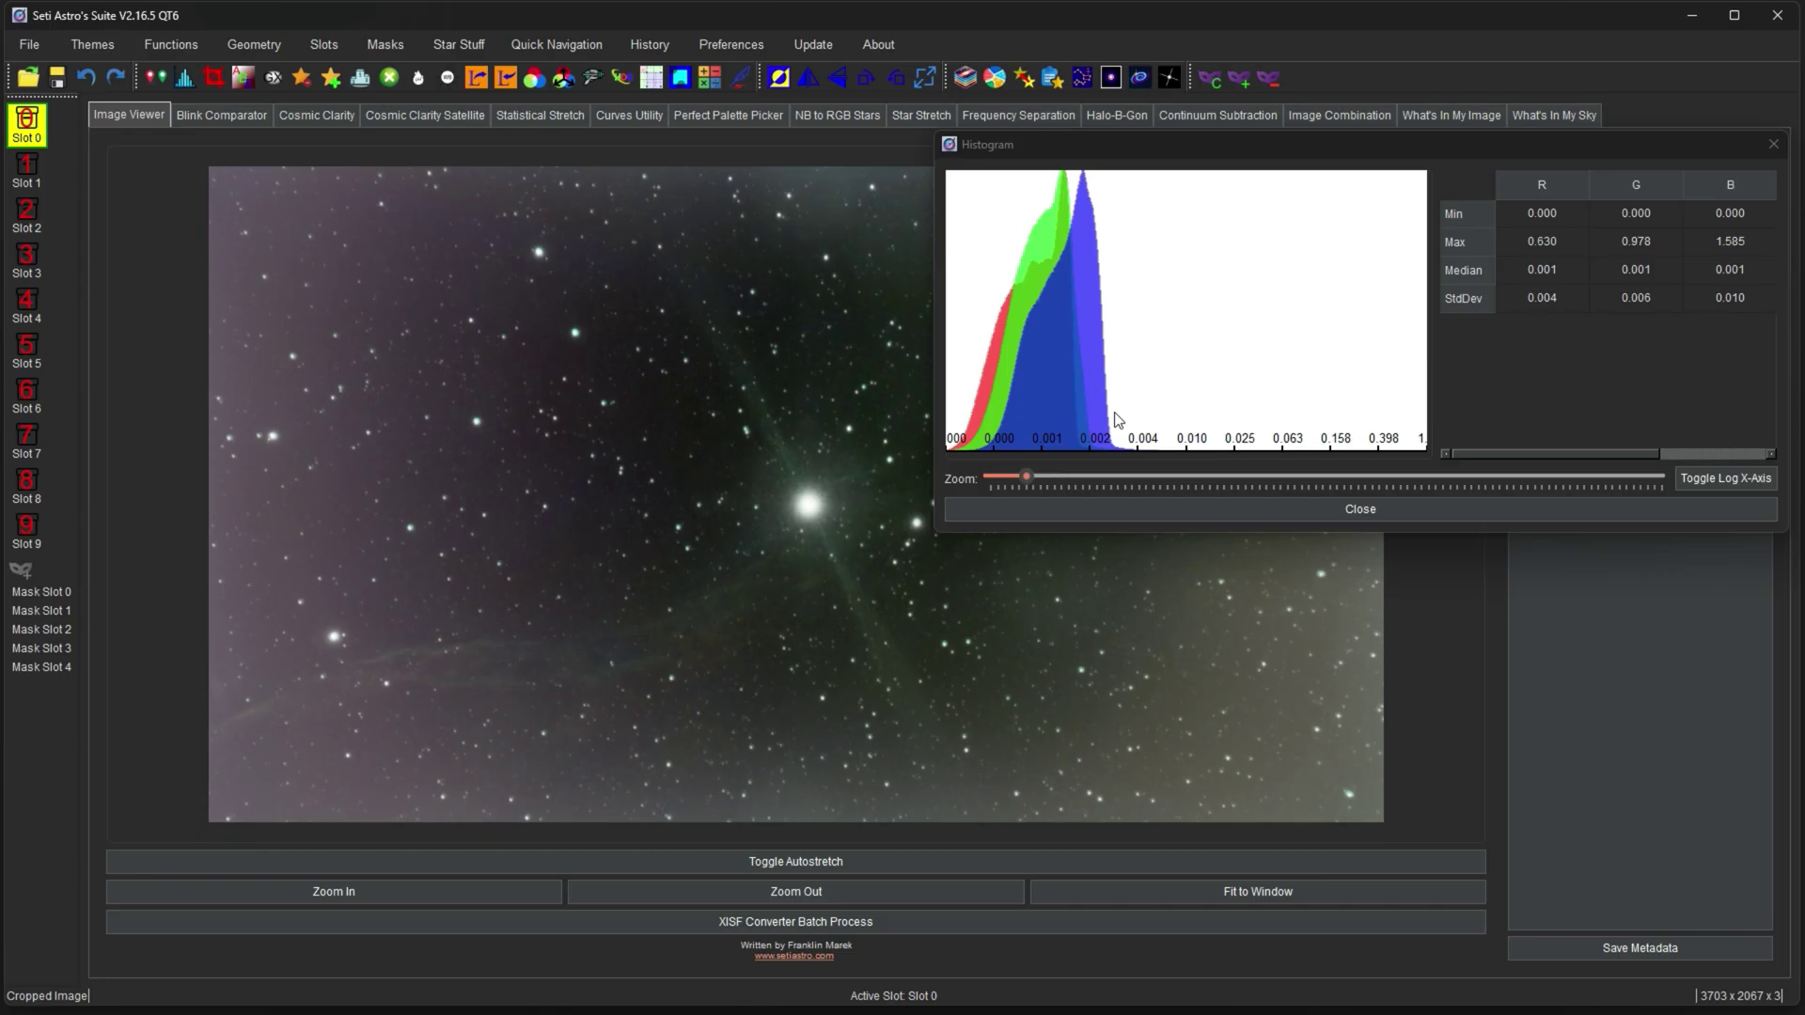
{"action": "left_click", "coordinate": [1773, 144]}
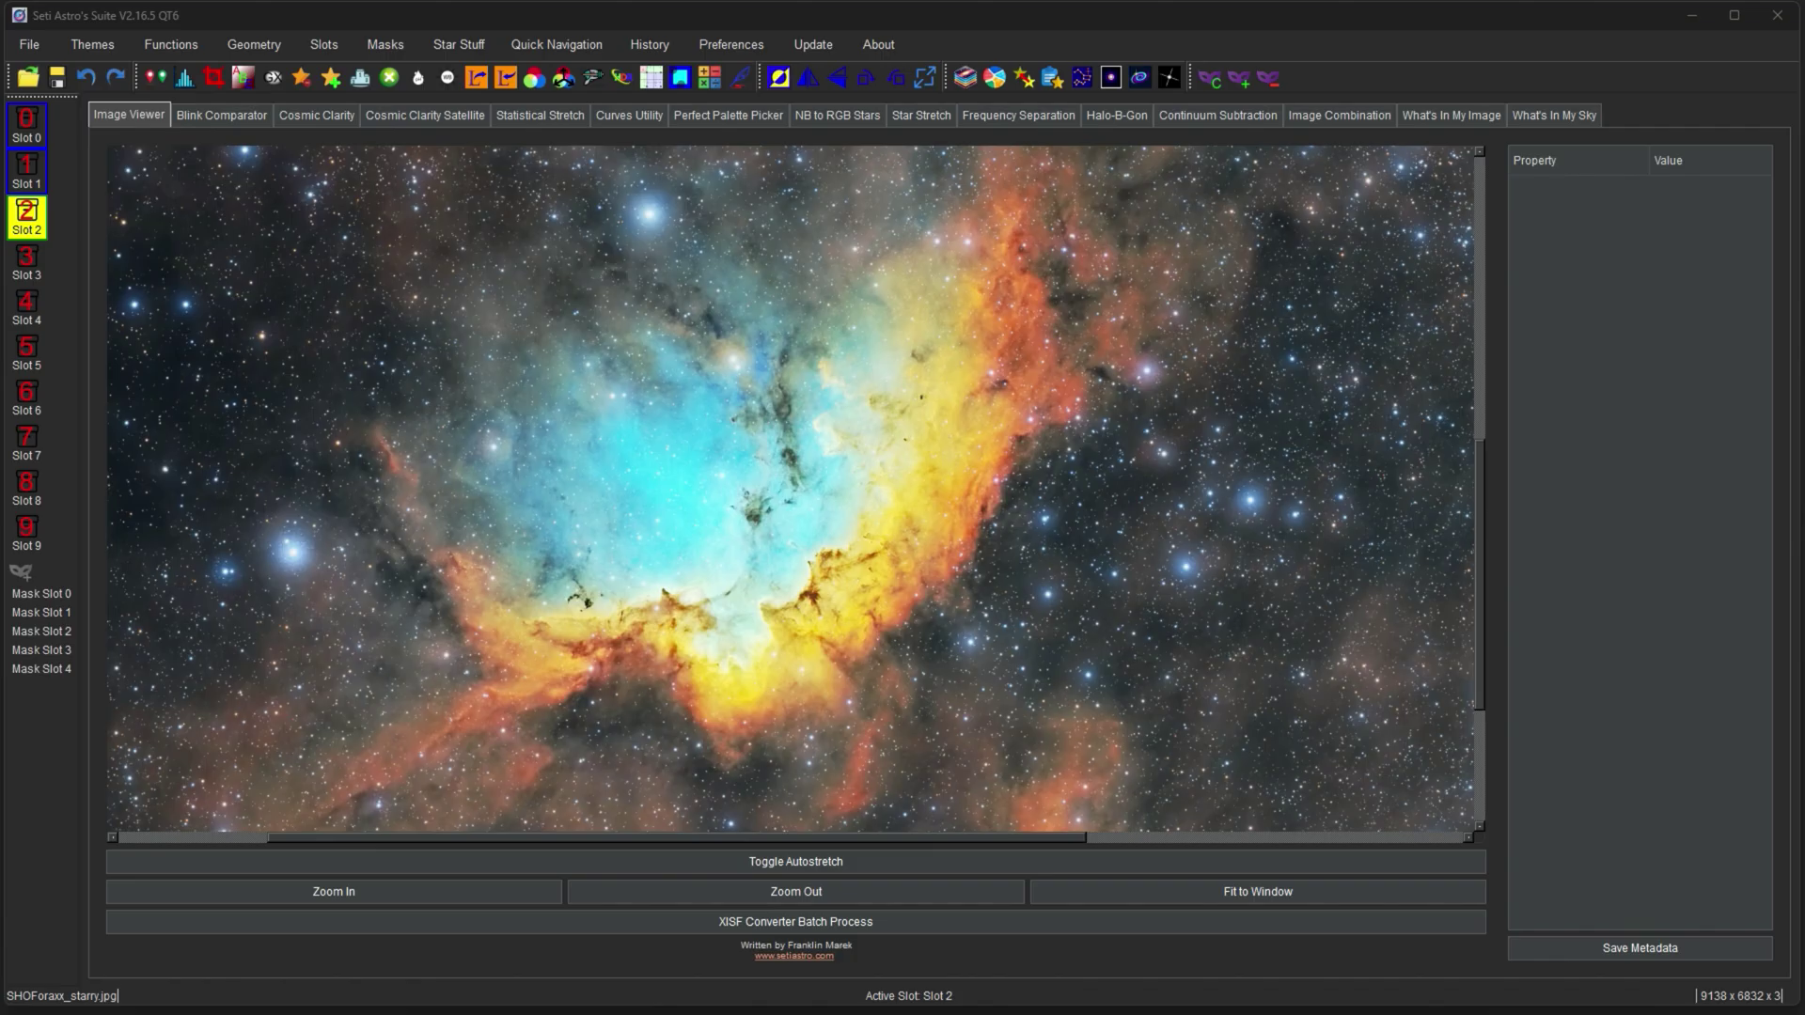
{"action": "left_click", "coordinate": [394, 79]}
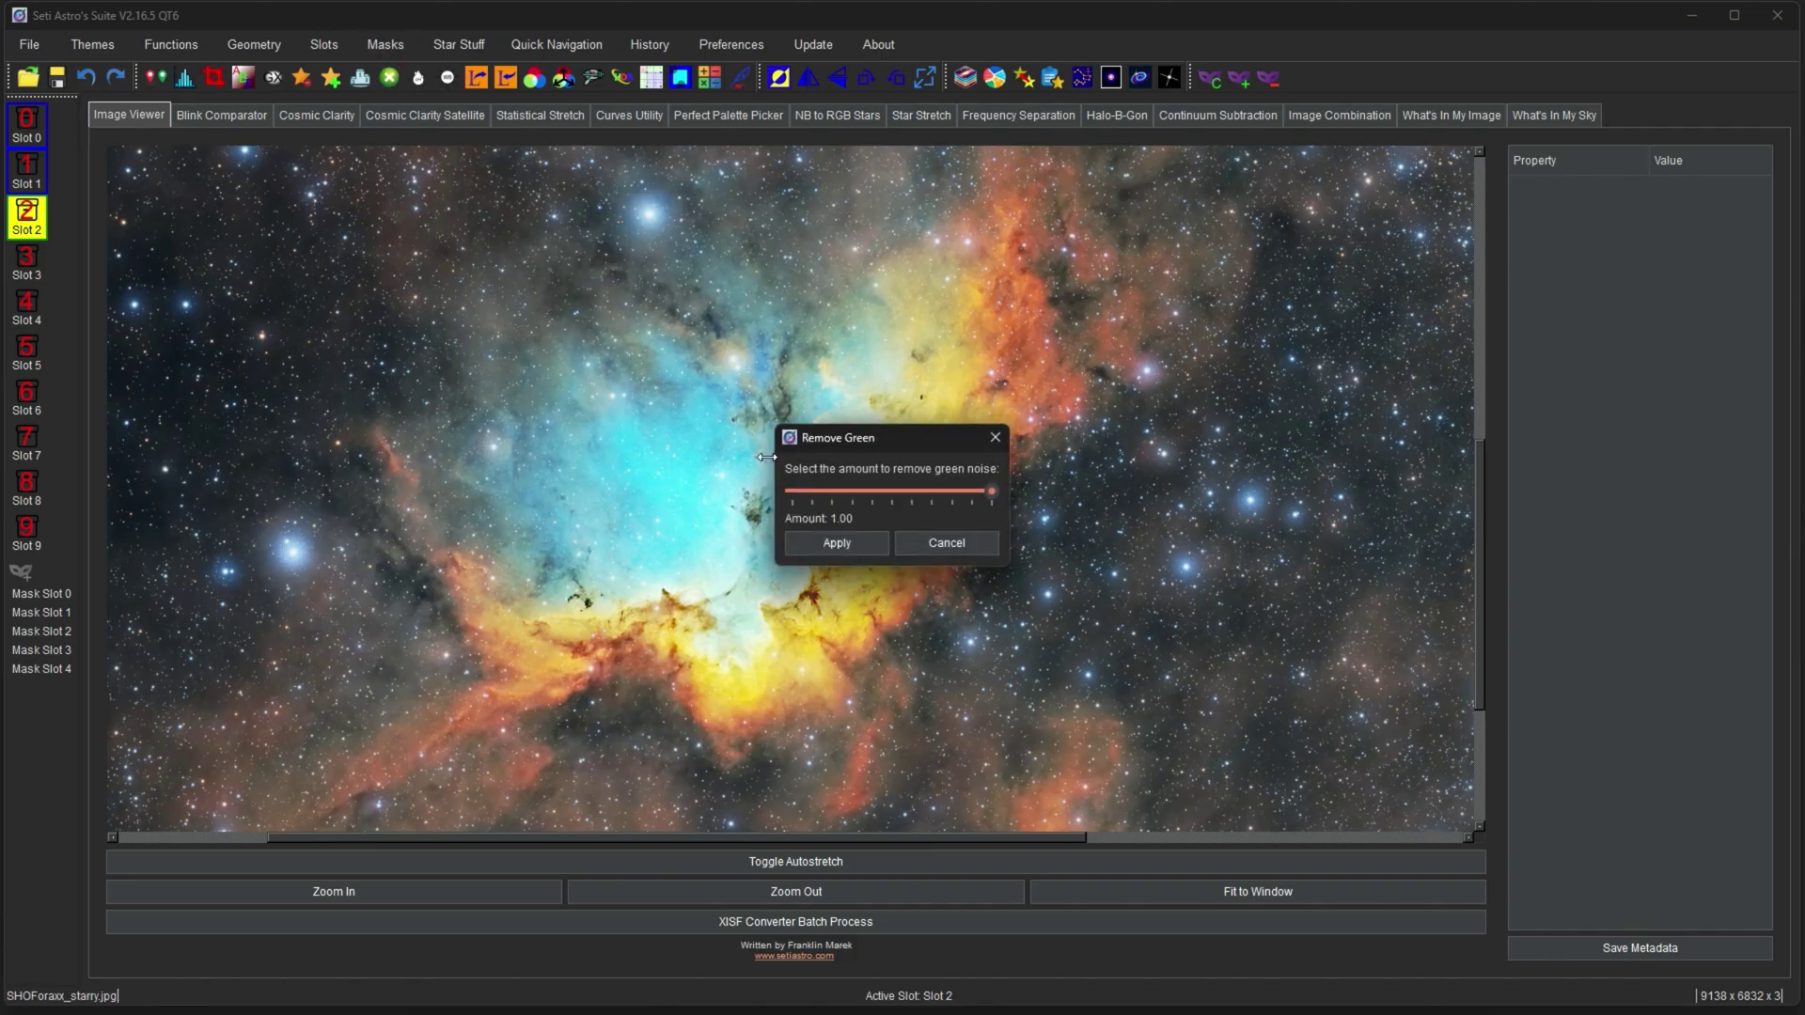
{"action": "left_click_drag", "start_coordinate": [920, 439], "coordinate": [1316, 340]}
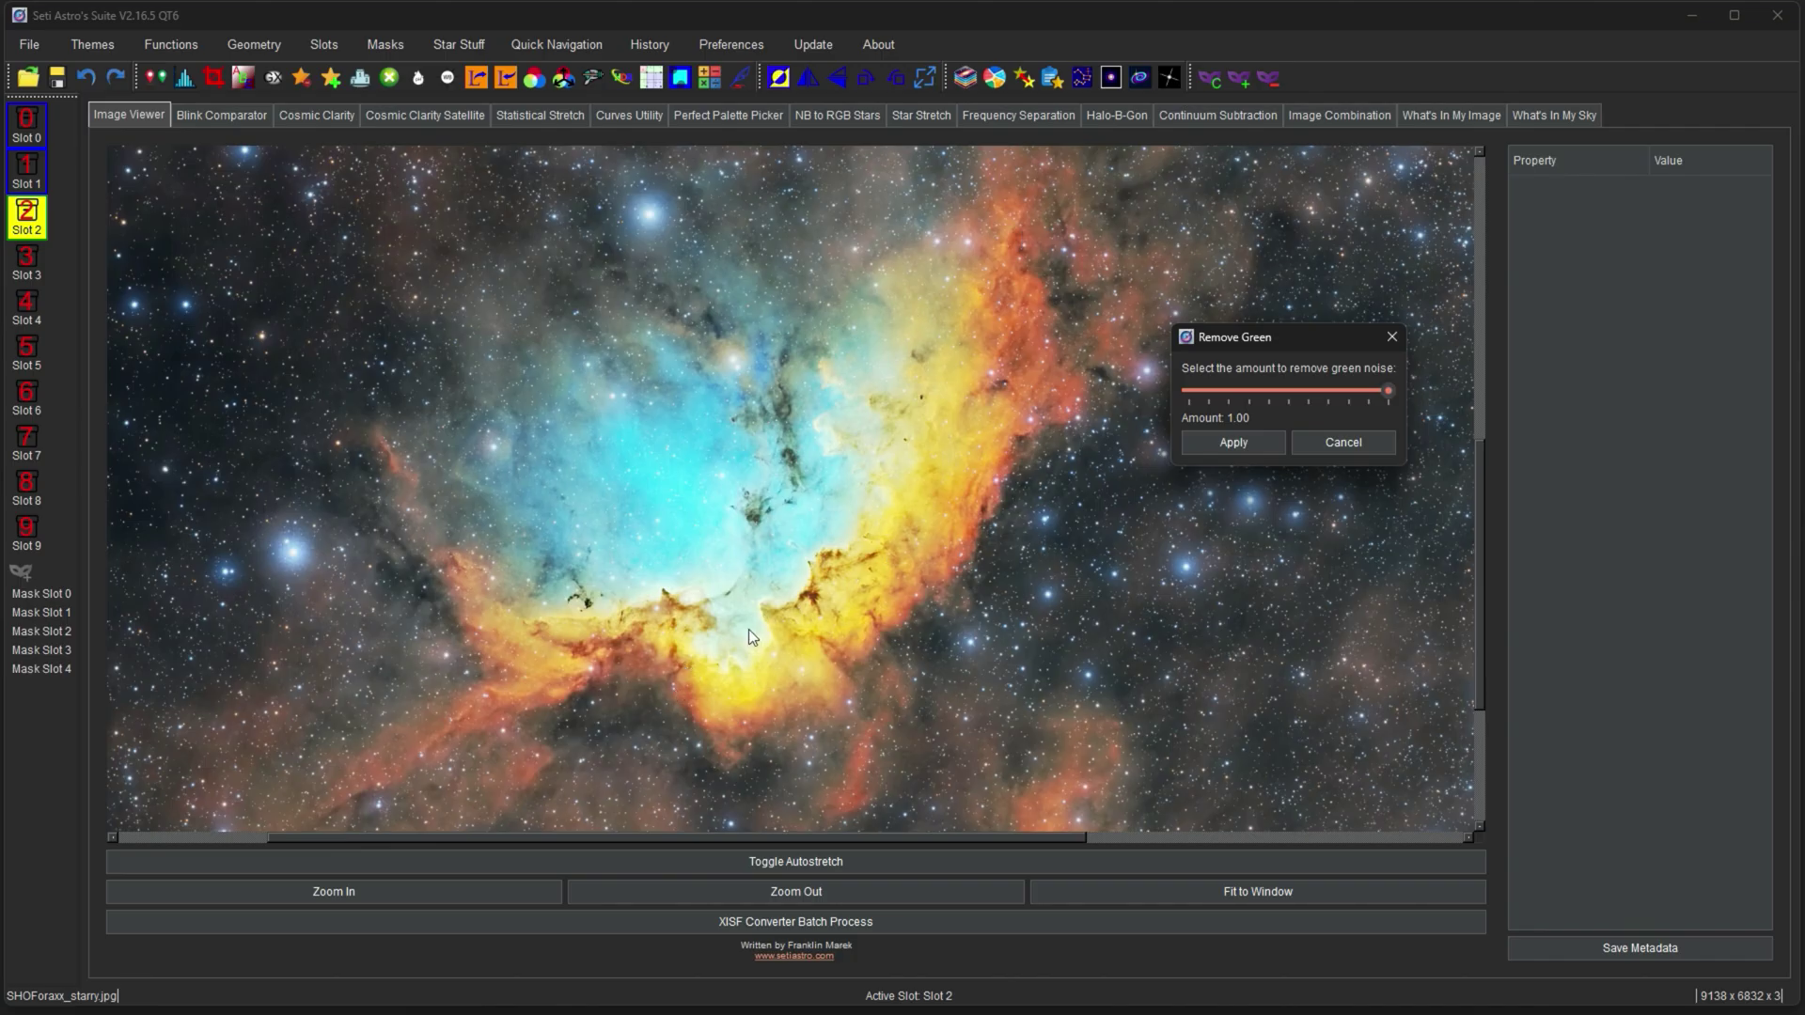
{"action": "left_click", "coordinate": [1233, 444]}
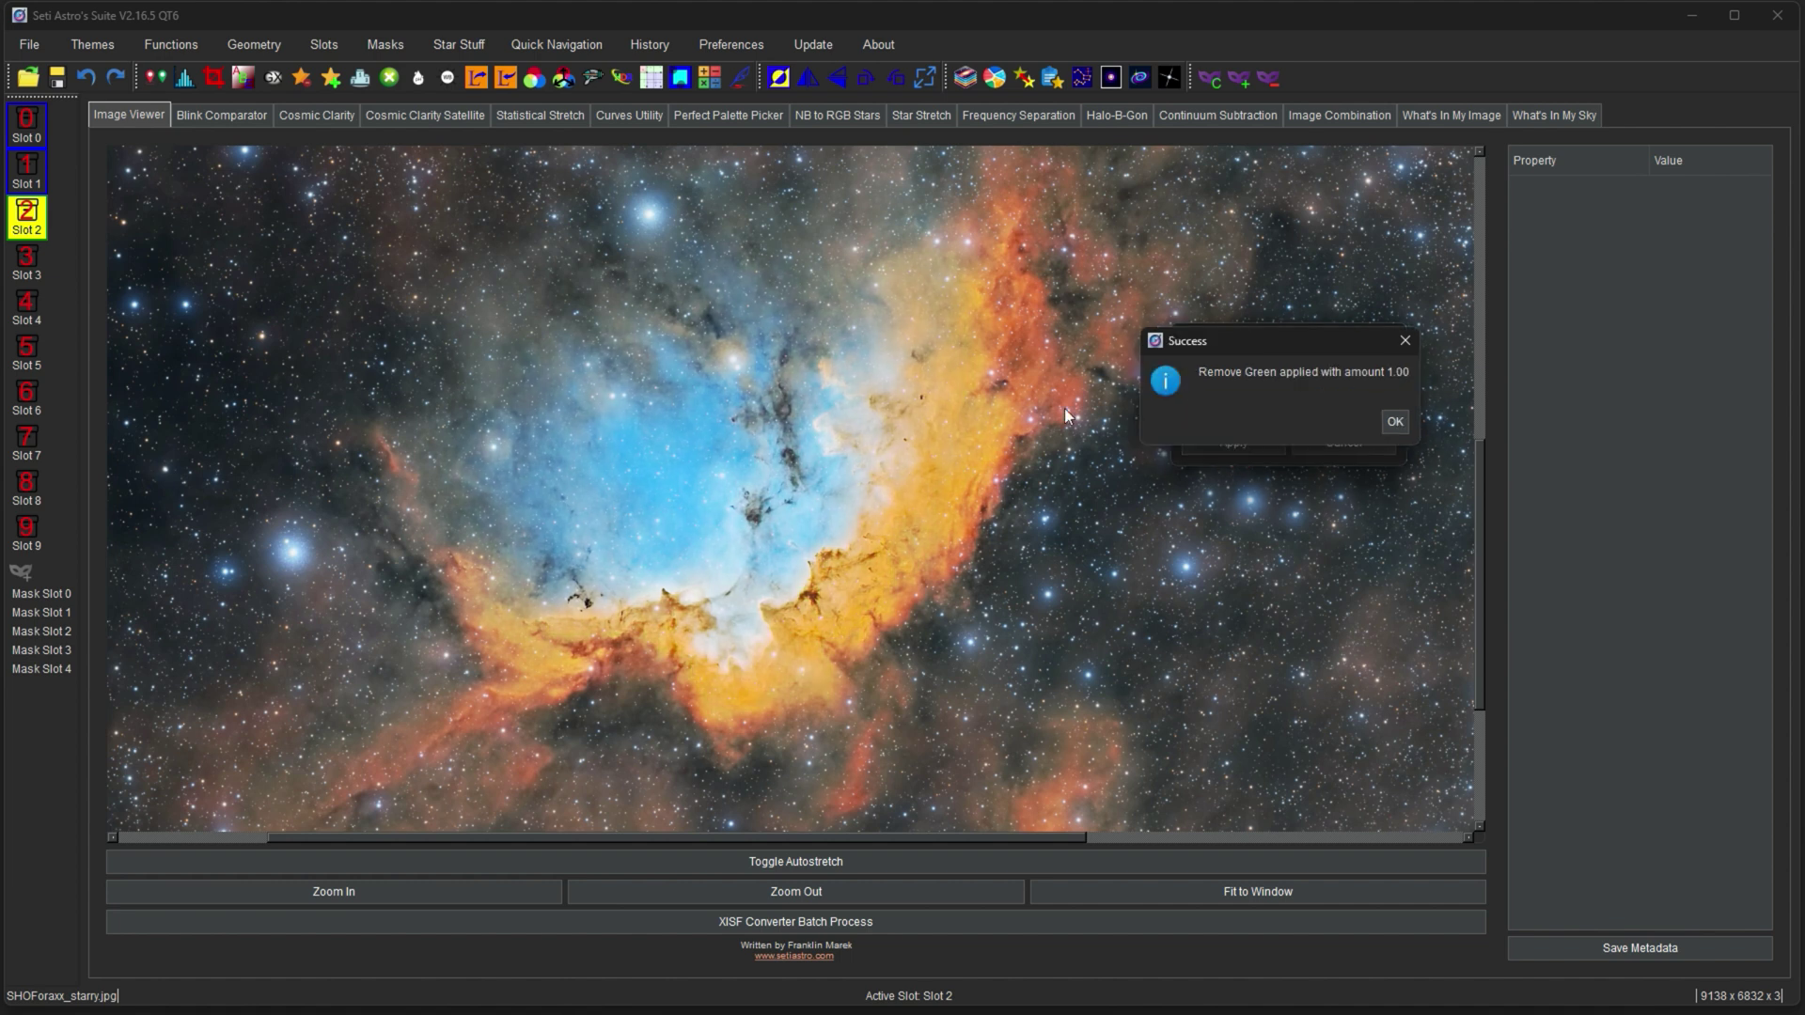
{"action": "key", "text": "Return"}
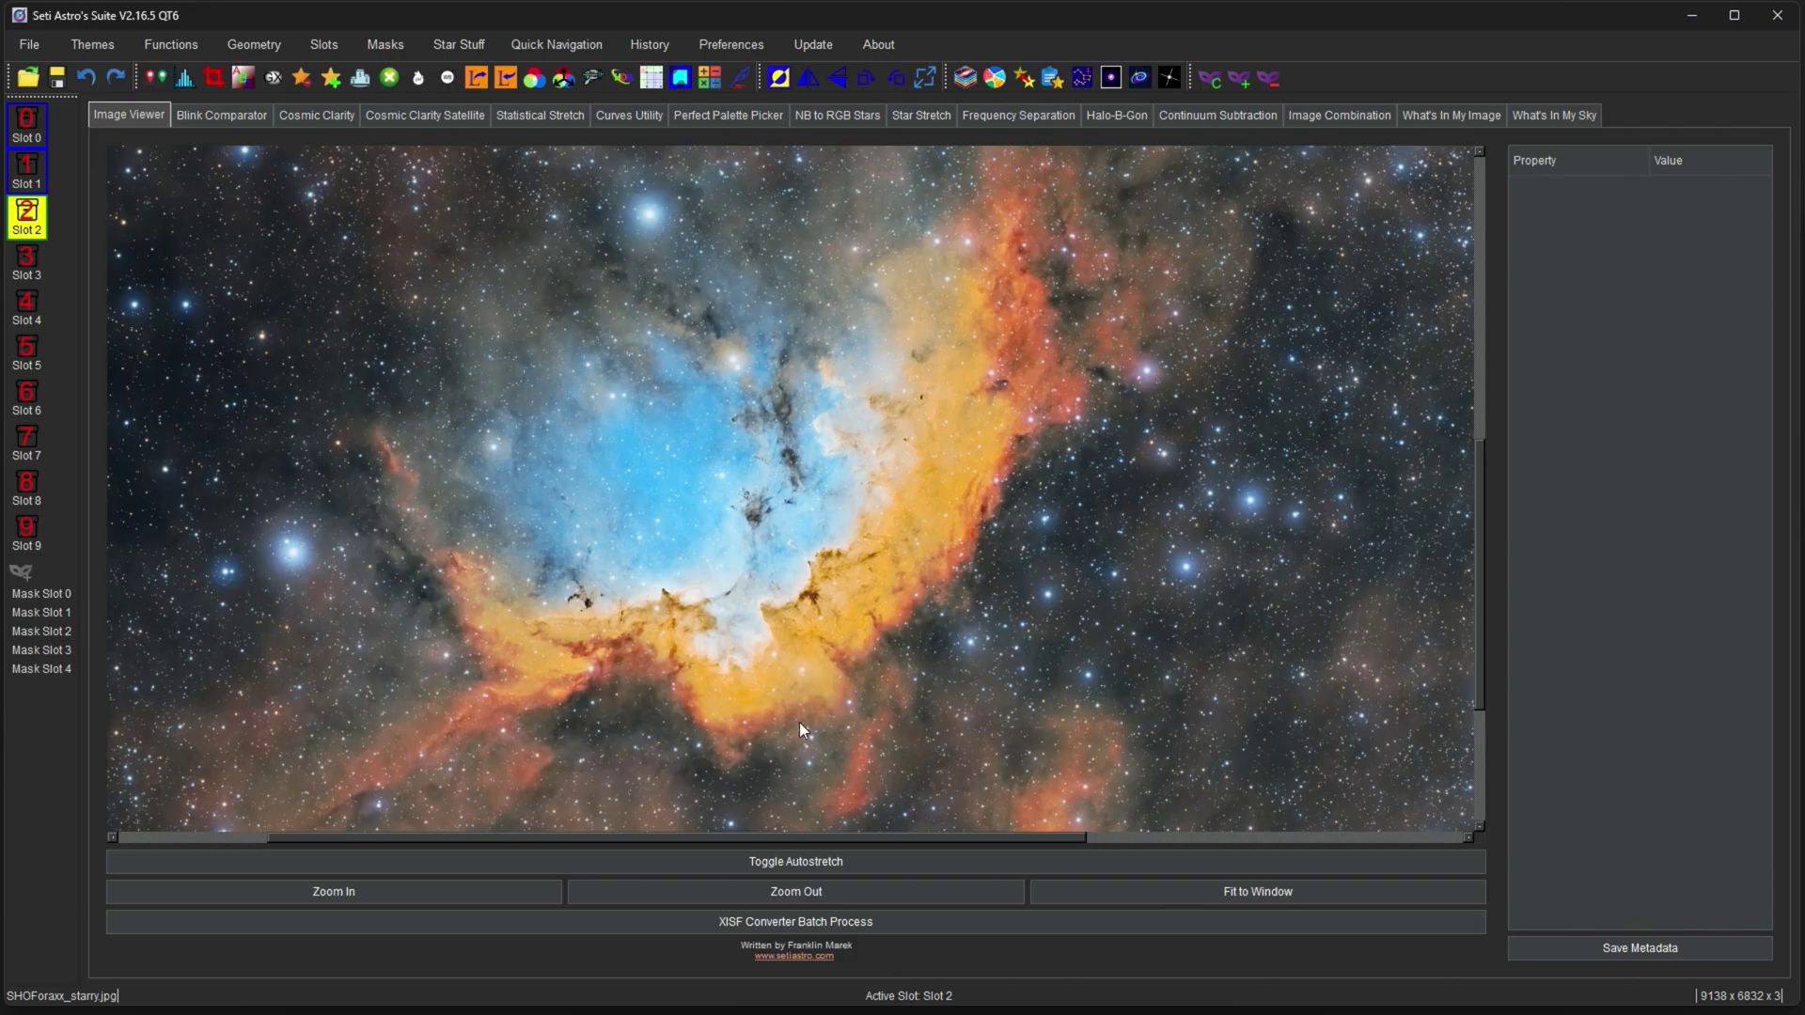
{"action": "left_click", "coordinate": [90, 76]}
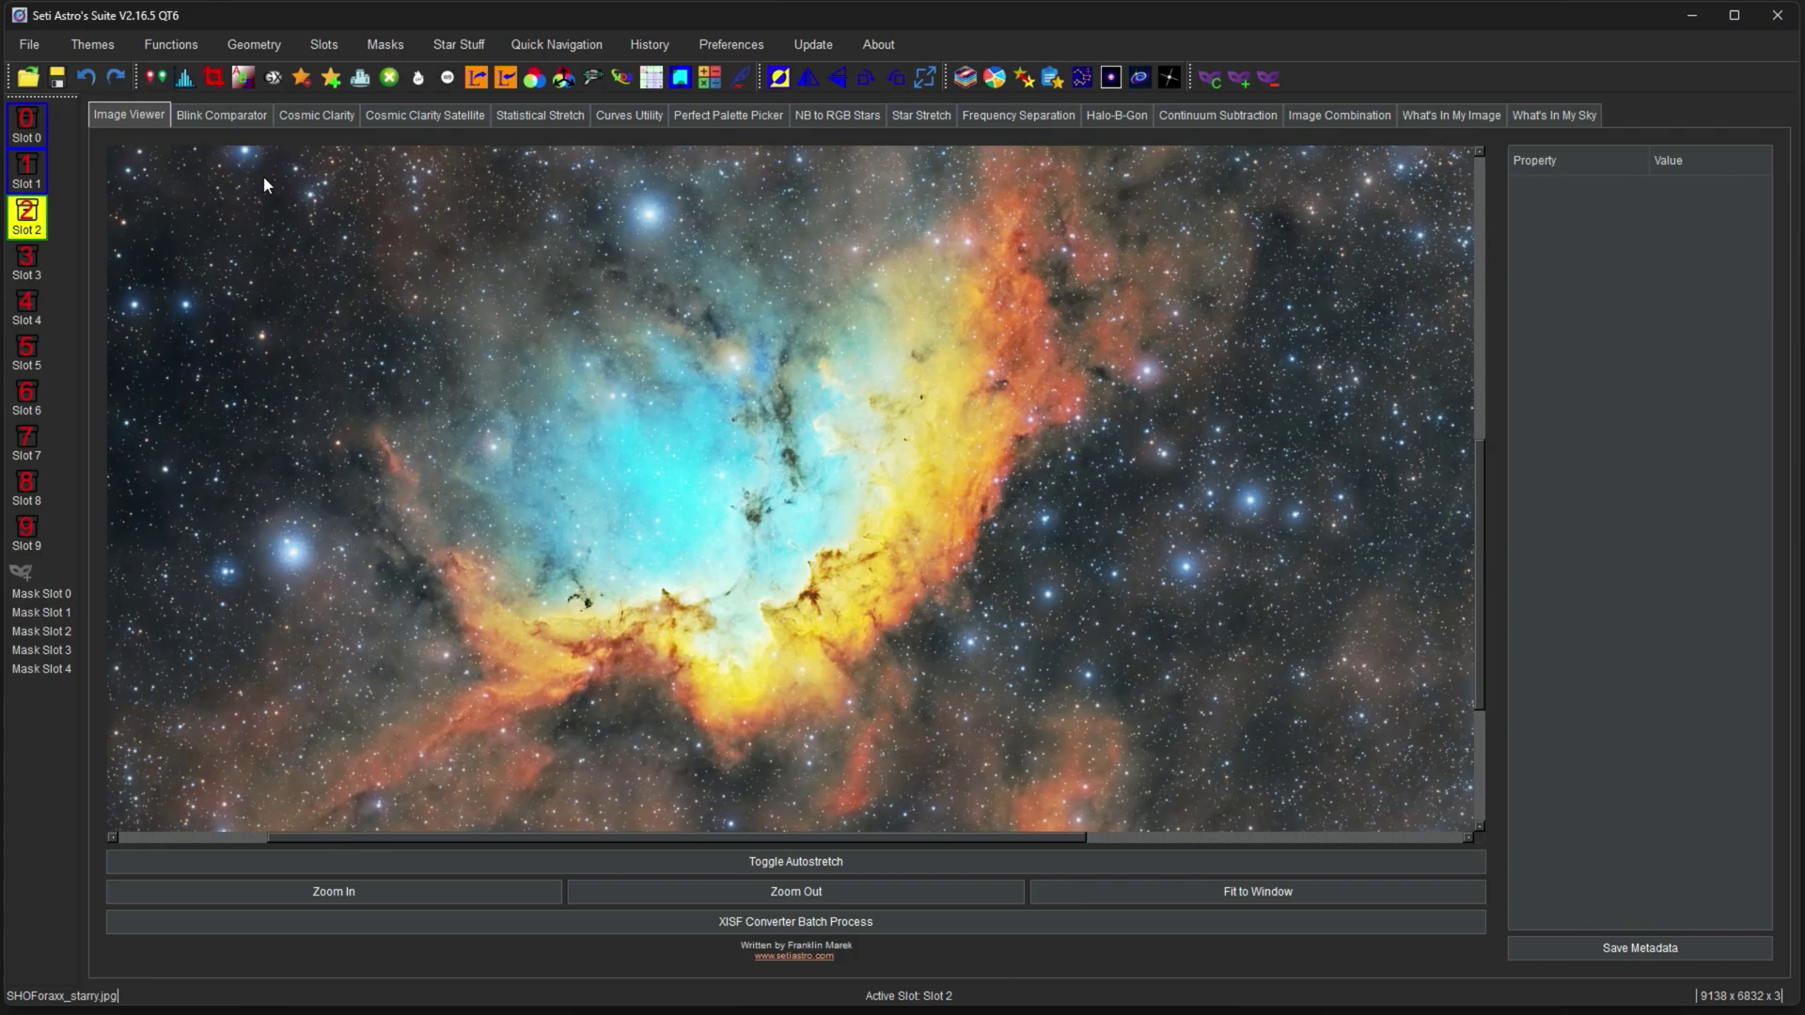
Switch to Slot 0 and neutralize the Andromeda background from an auto-found sample region
{"action": "key", "text": "ctrl+0"}
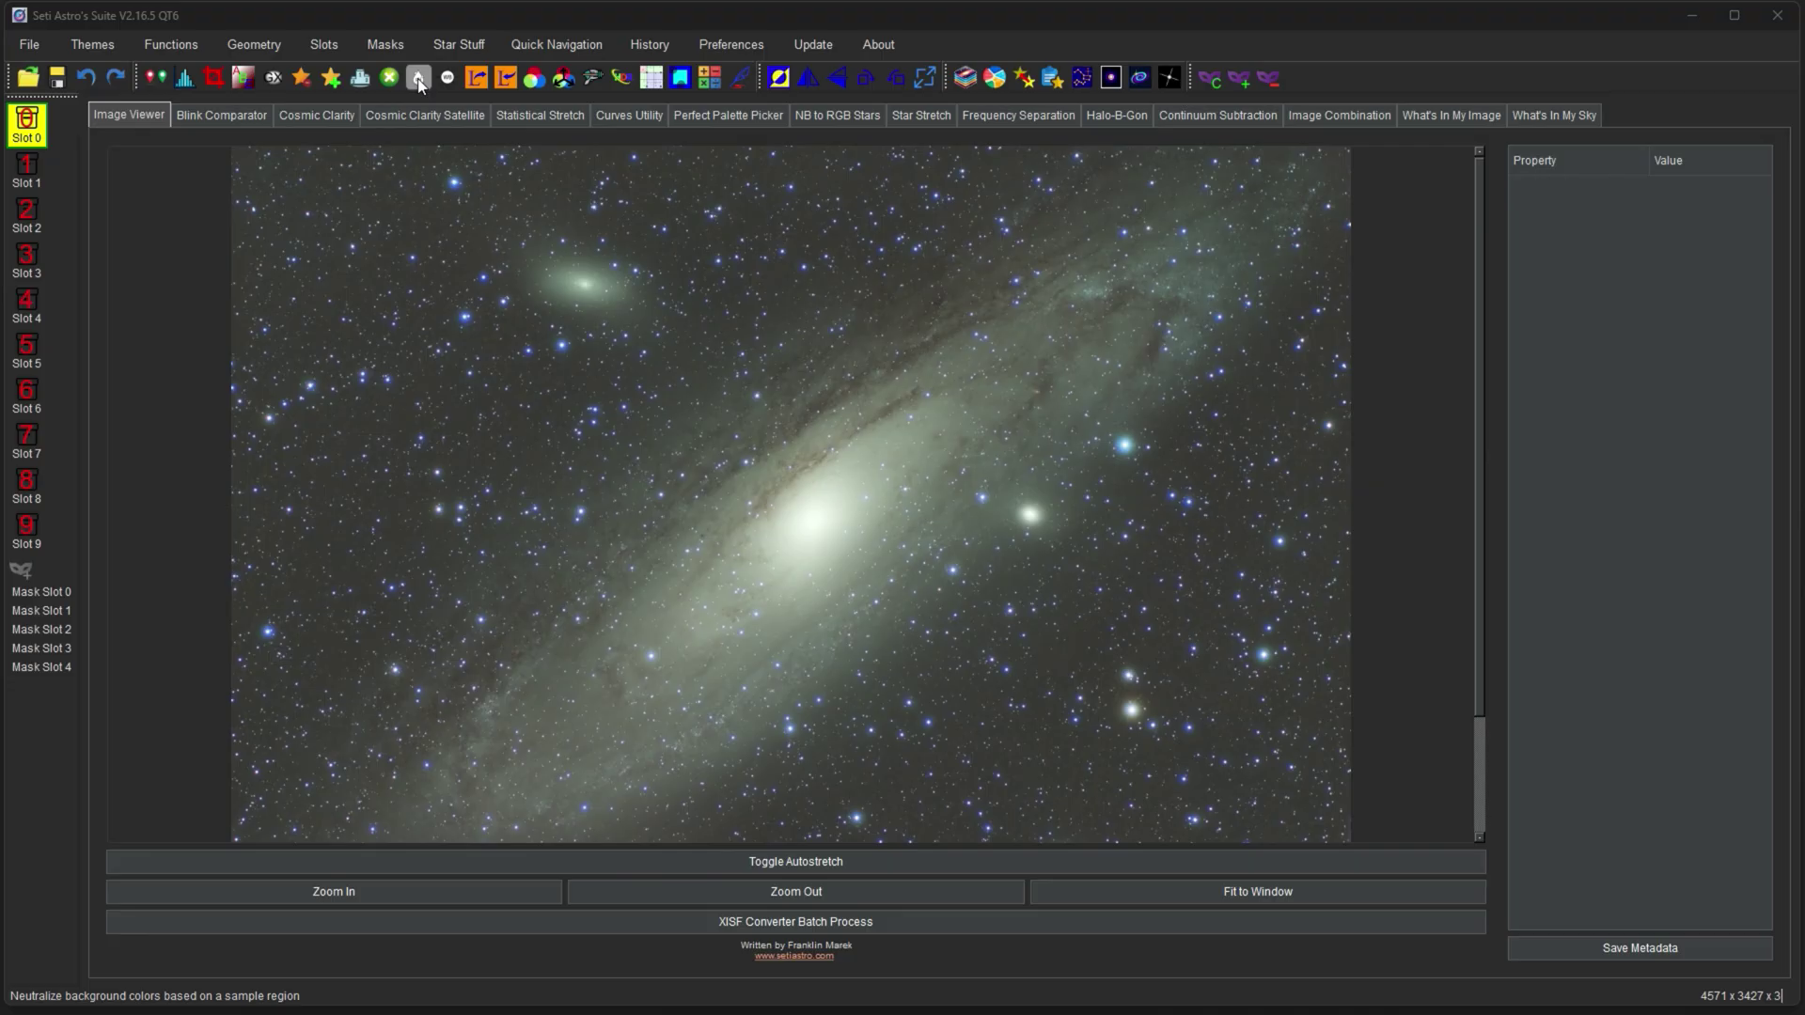
{"action": "left_click", "coordinate": [419, 80]}
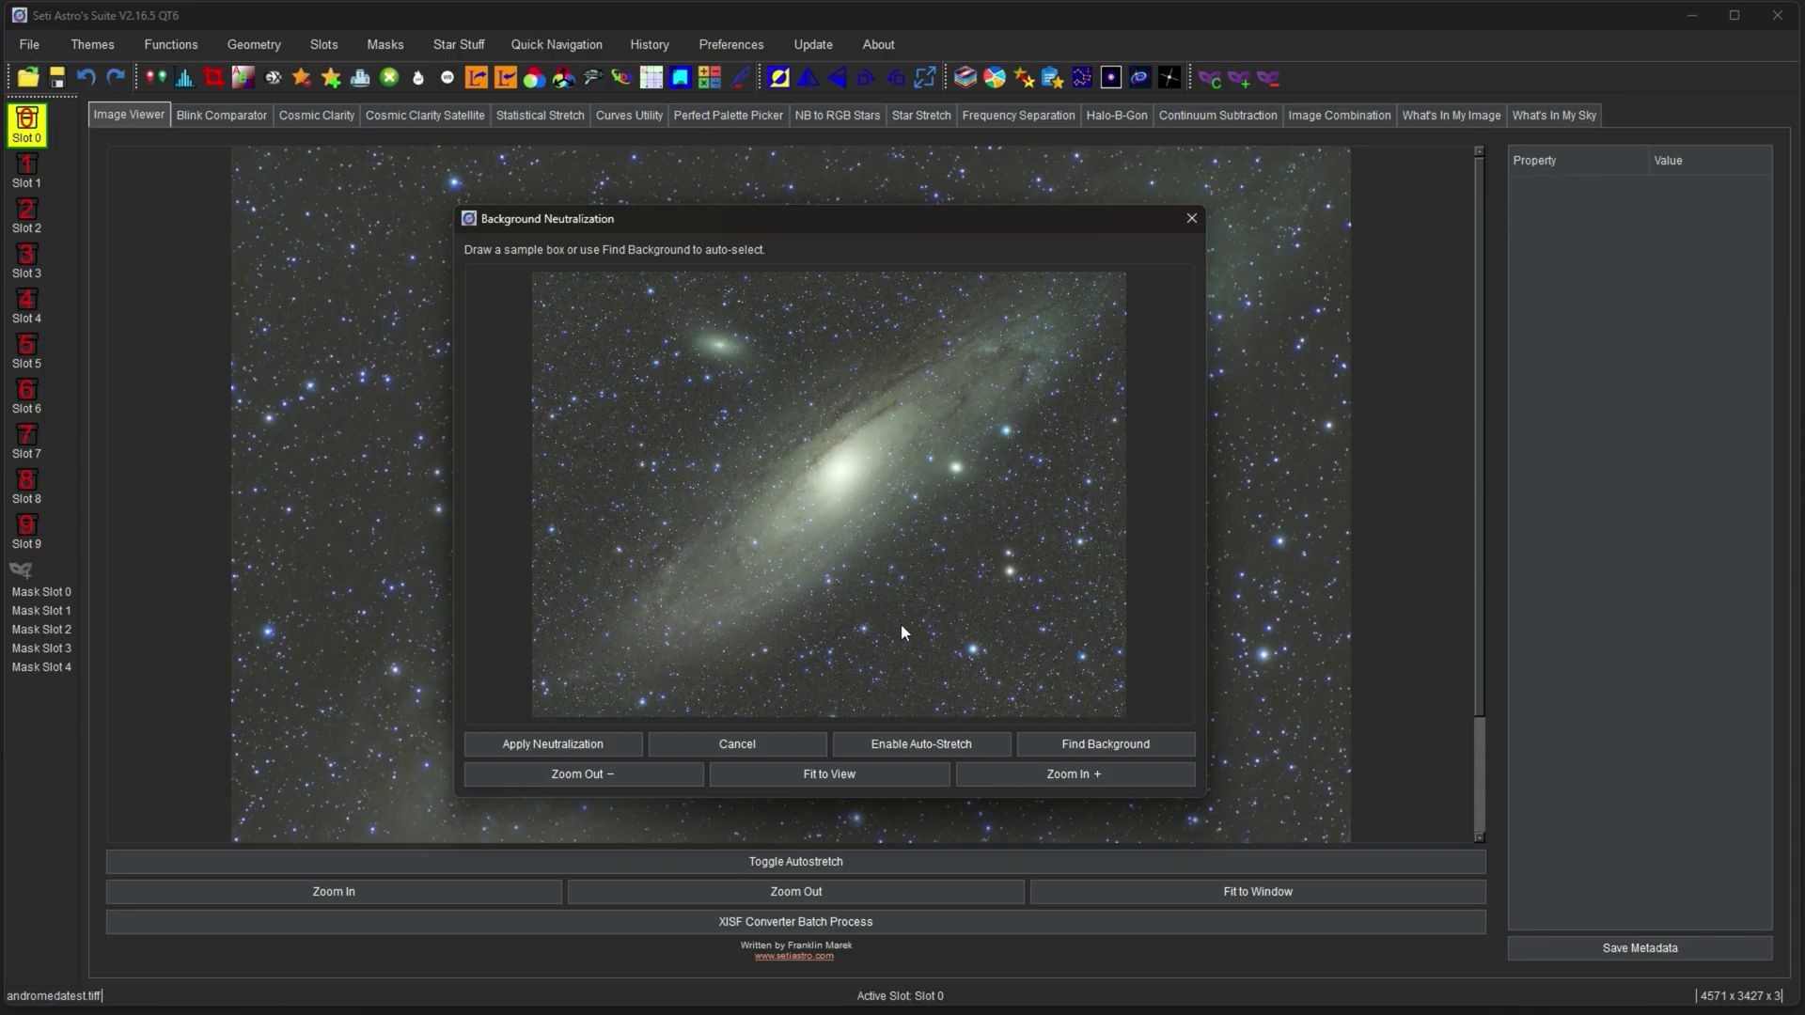
{"action": "left_click", "coordinate": [1095, 747]}
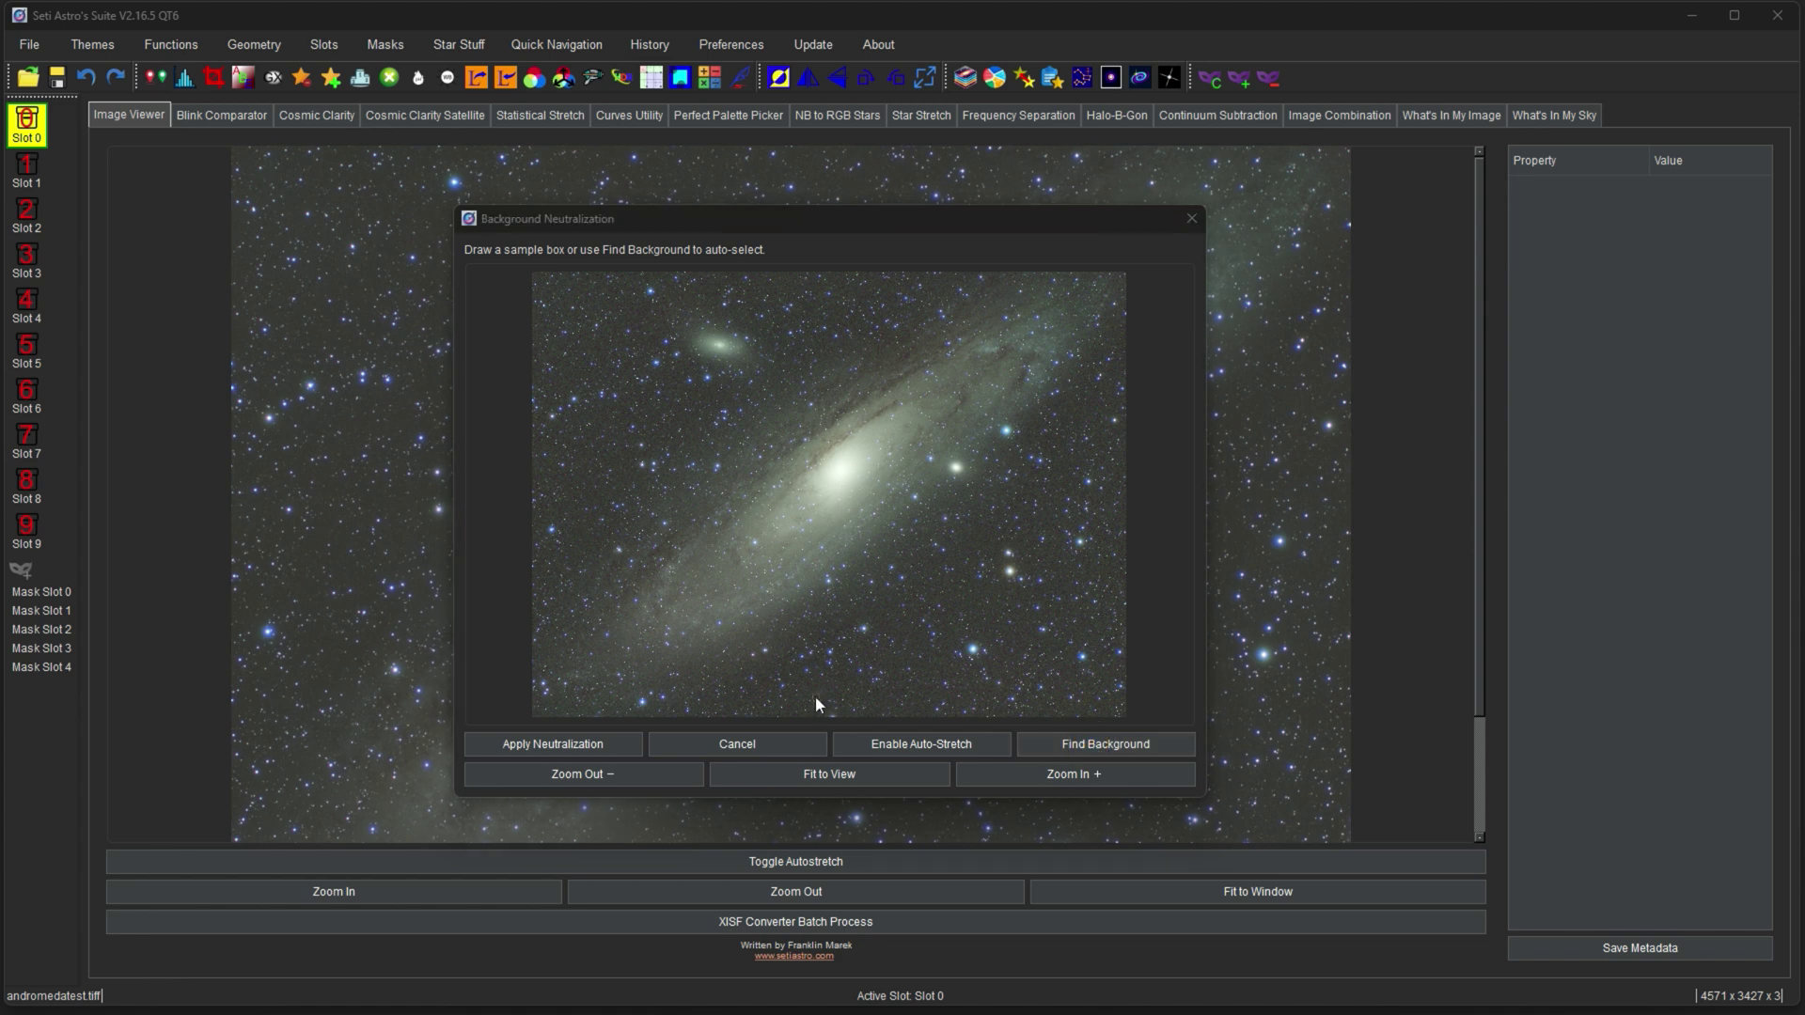
{"action": "left_click", "coordinate": [1038, 769]}
{"action": "scroll", "coordinate": [810, 669], "scroll_direction": "down", "scroll_amount": 3}
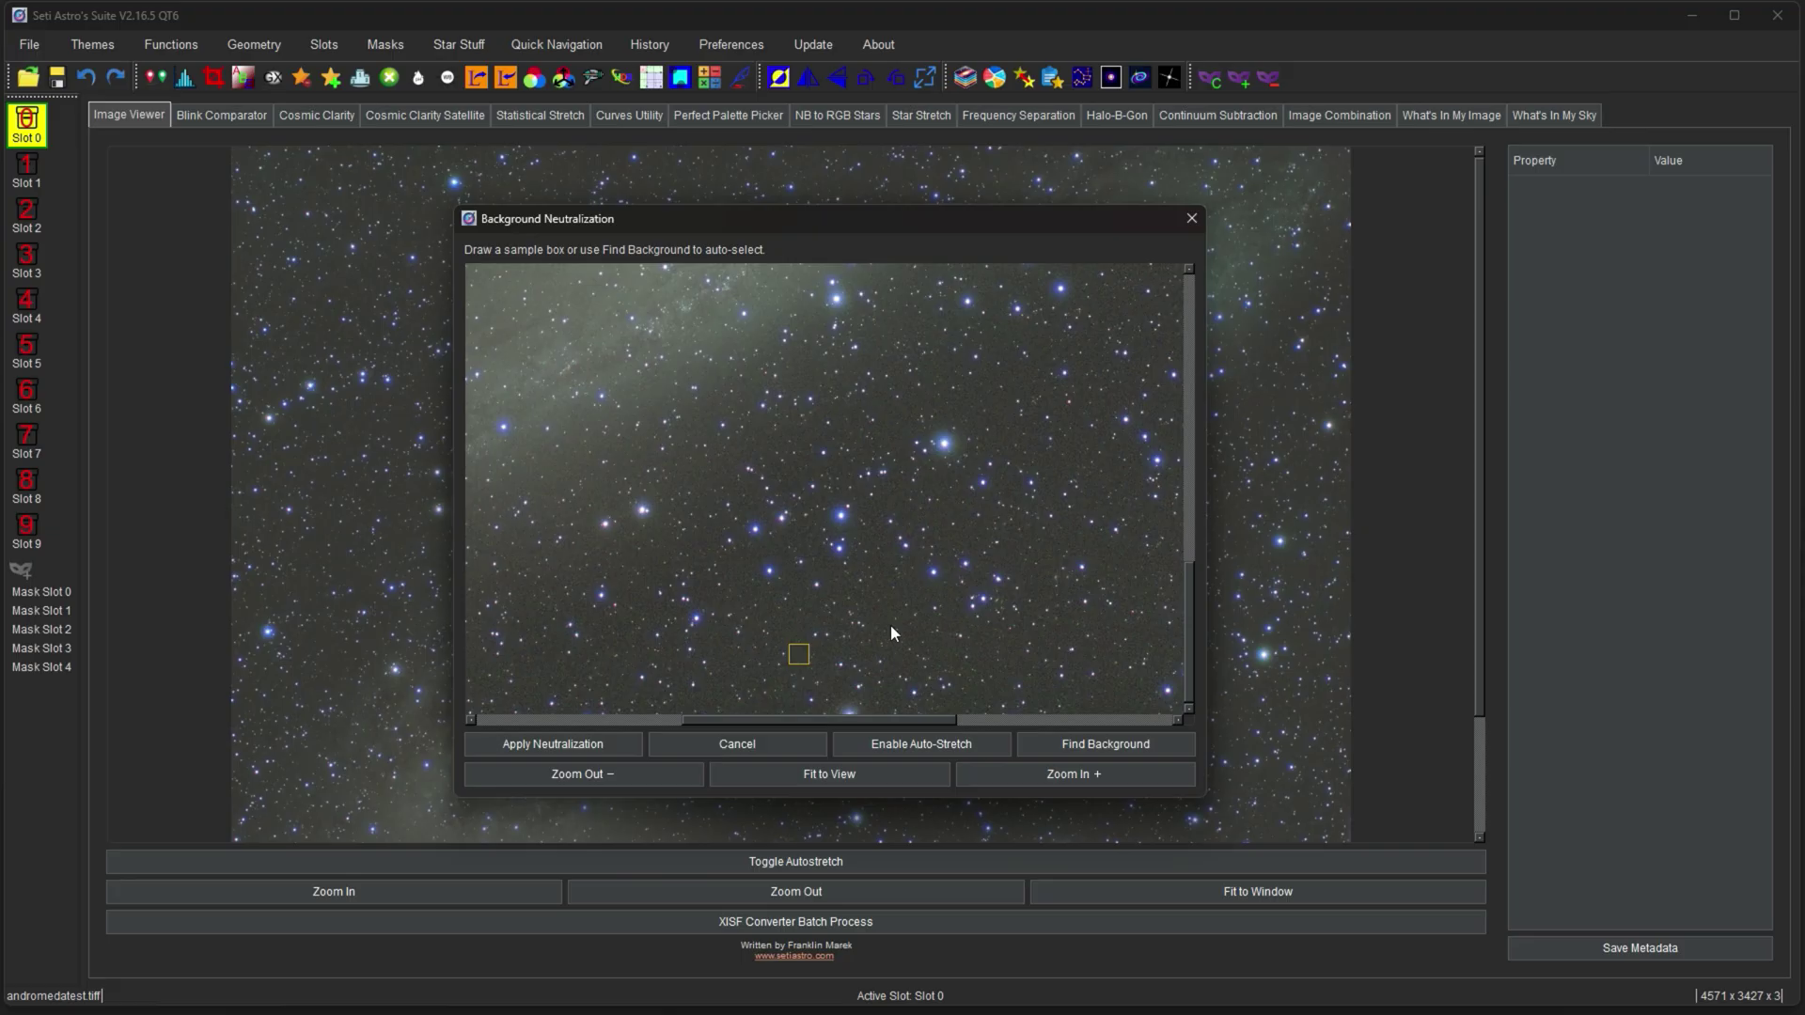
{"action": "left_click", "coordinate": [594, 743]}
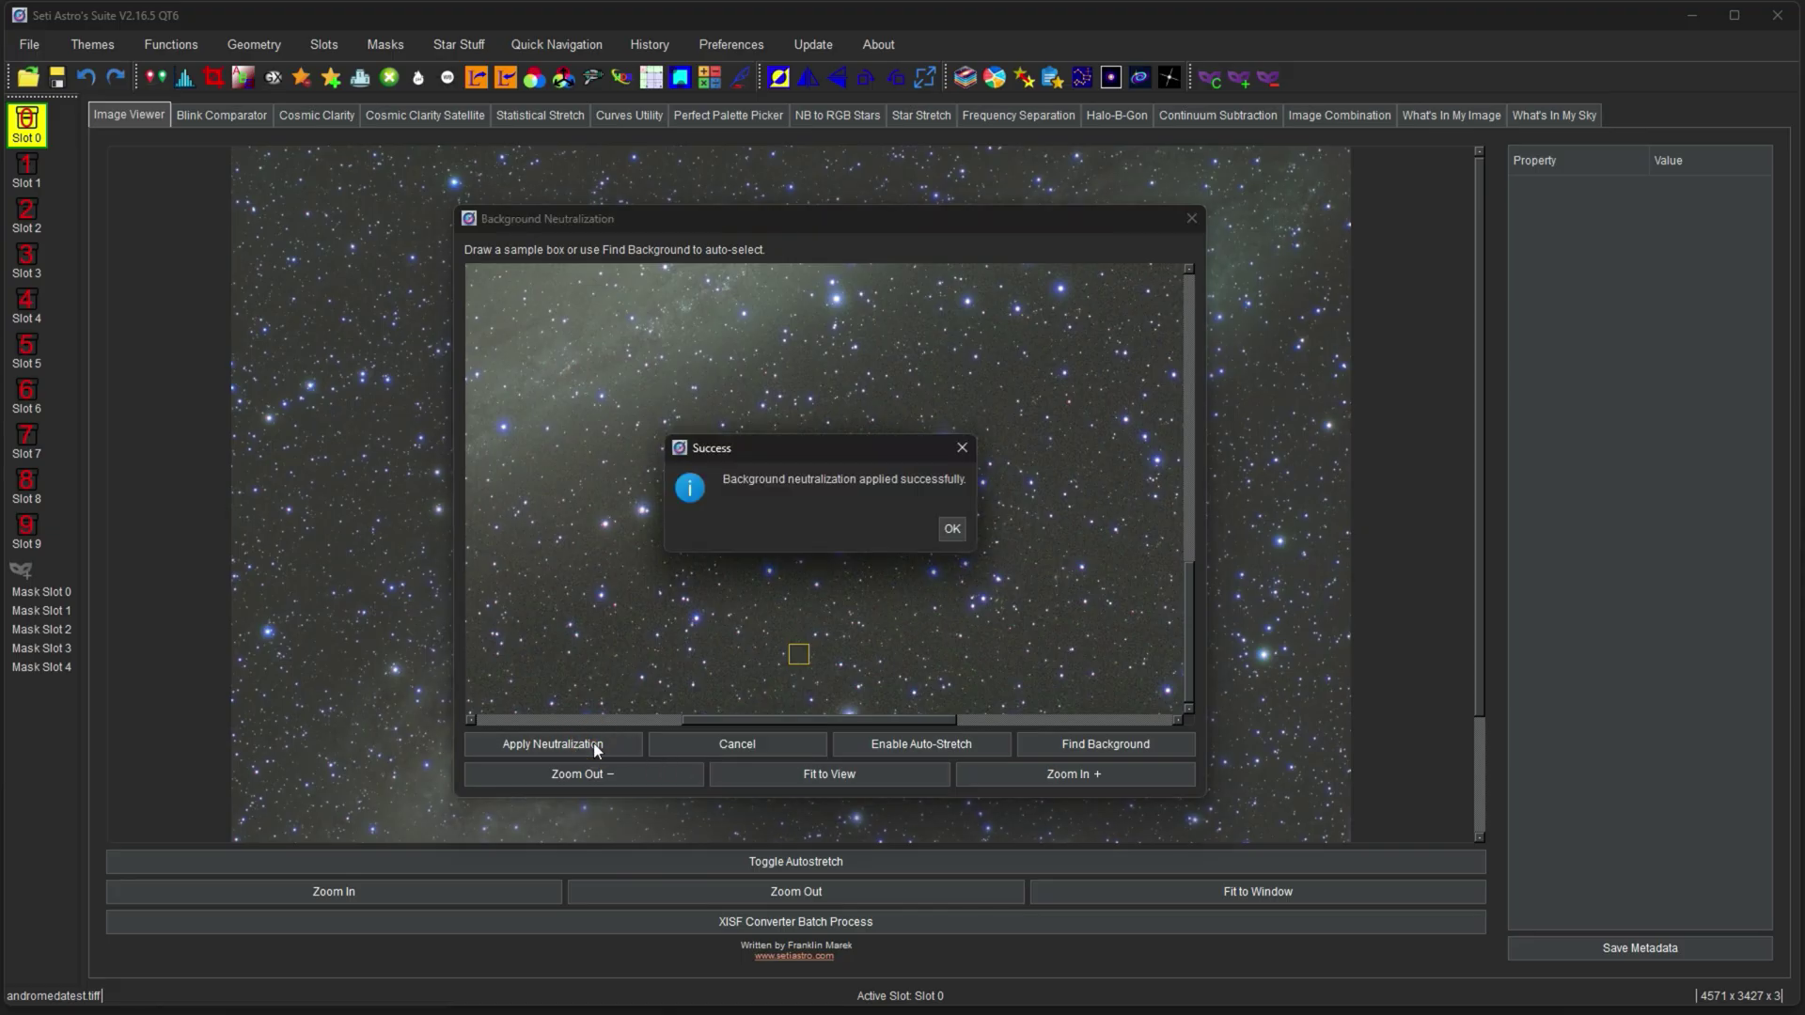
{"action": "left_click", "coordinate": [953, 529]}
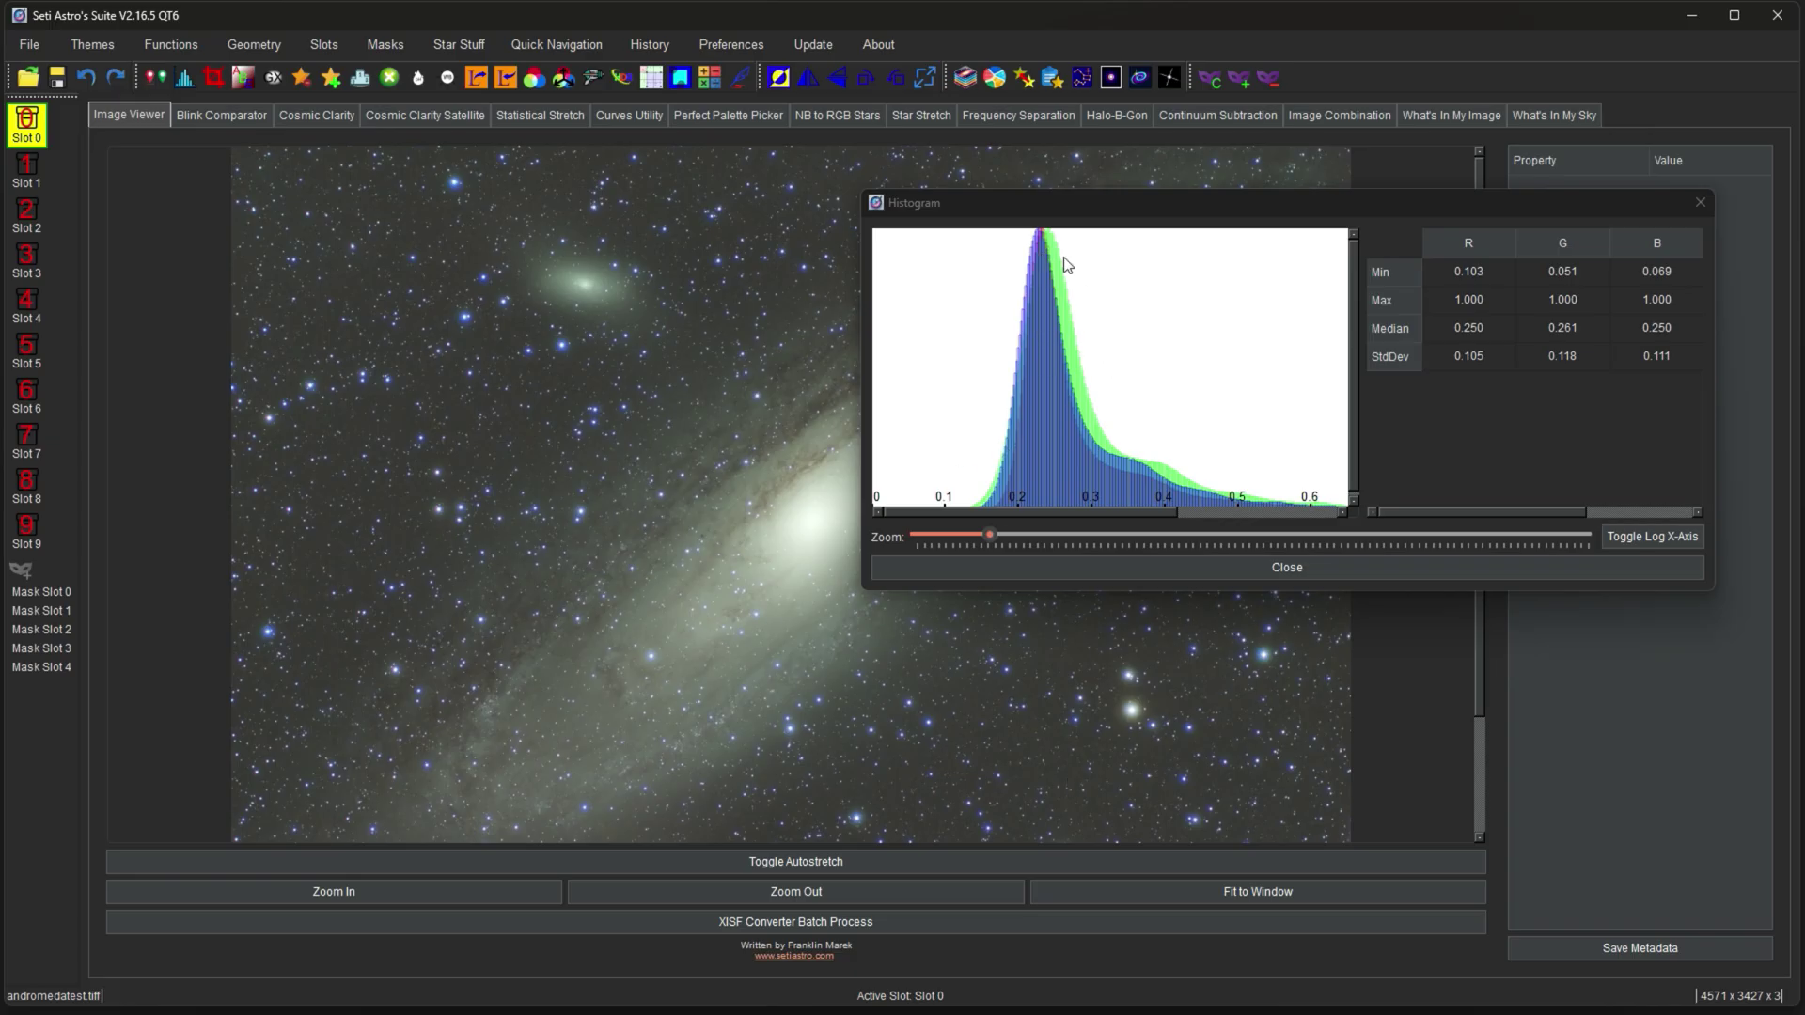
Redo the previously undone step on the Andromeda image
{"action": "left_click", "coordinate": [120, 78]}
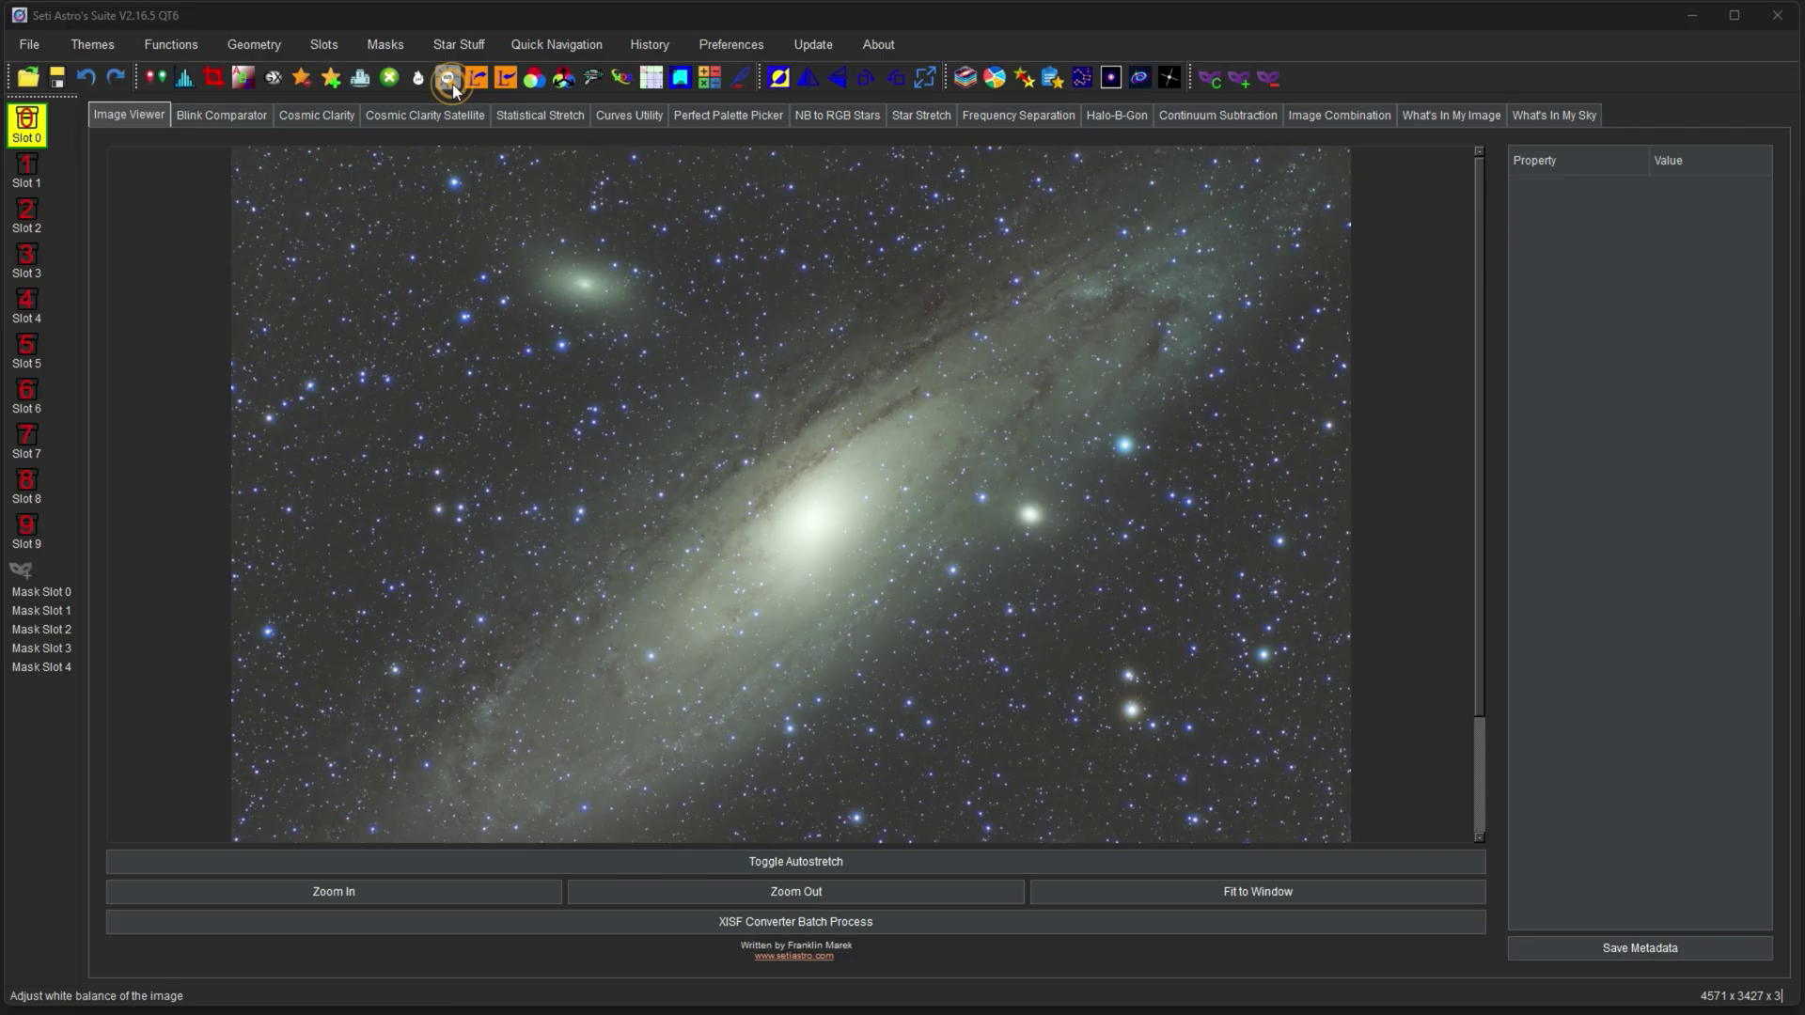
Open White Balance and compare the Star-Based, Manual and Auto types
{"action": "left_click", "coordinate": [453, 82]}
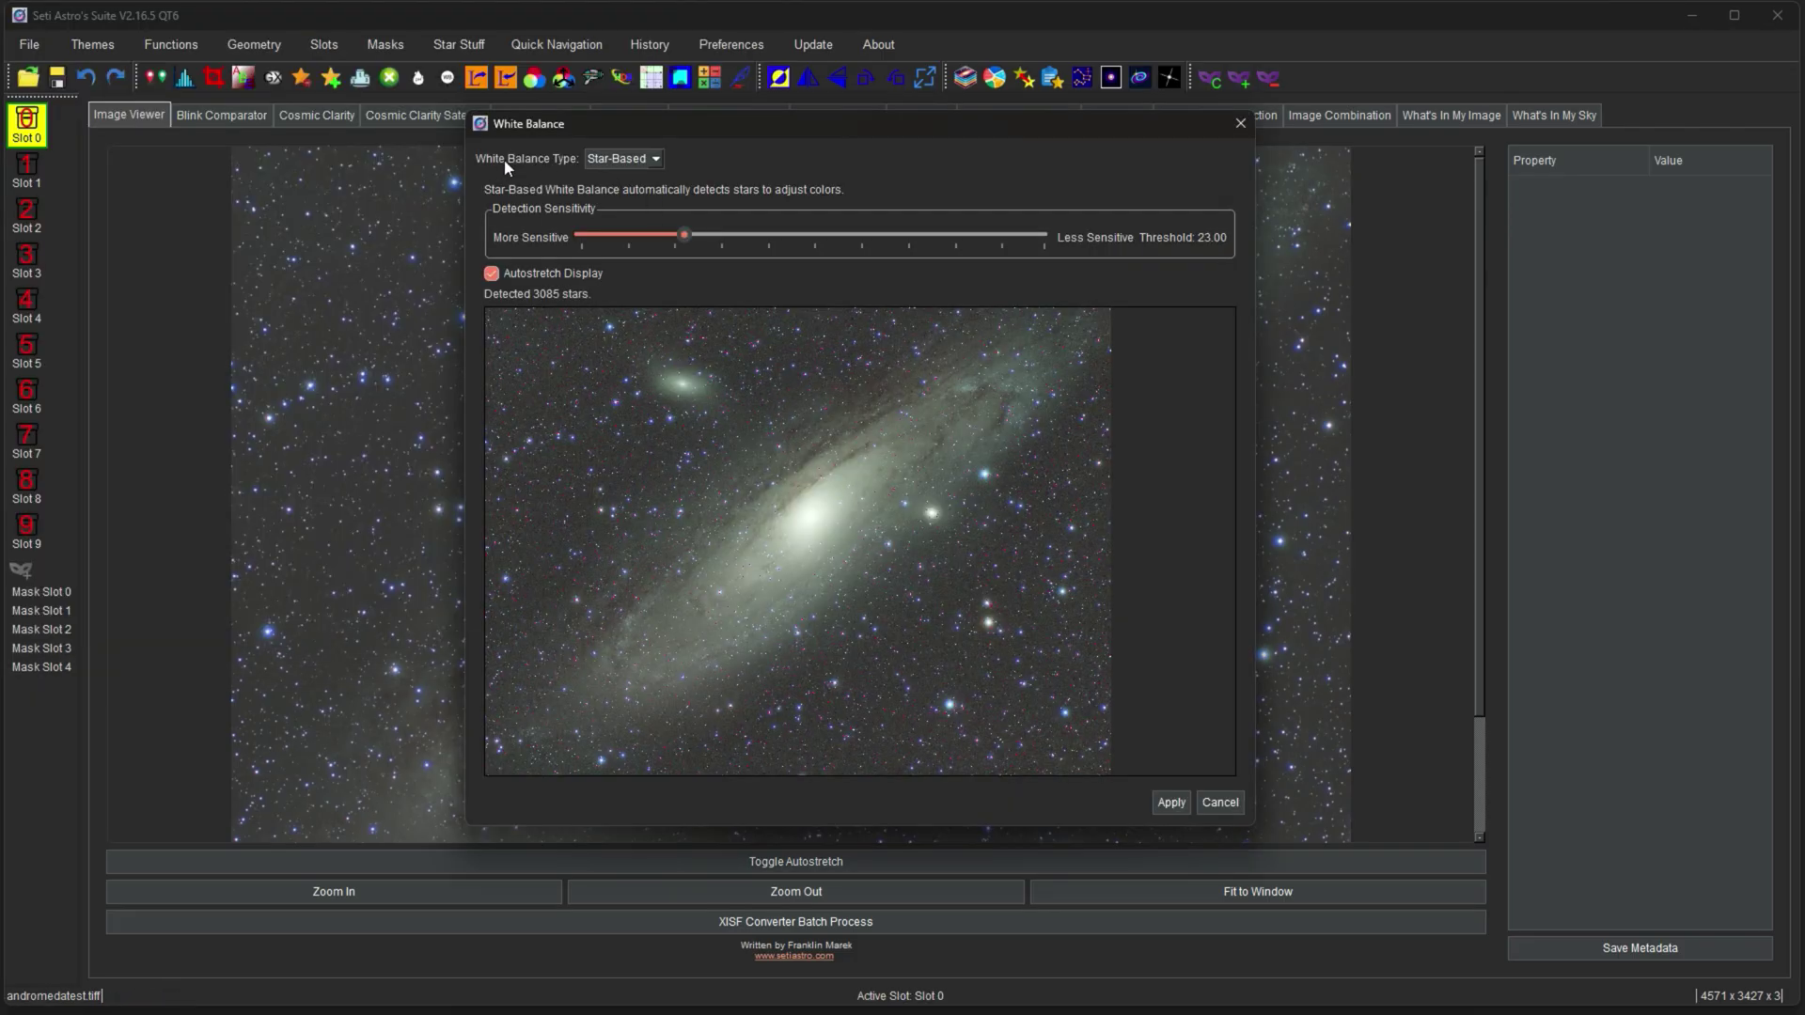
{"action": "left_click", "coordinate": [653, 159]}
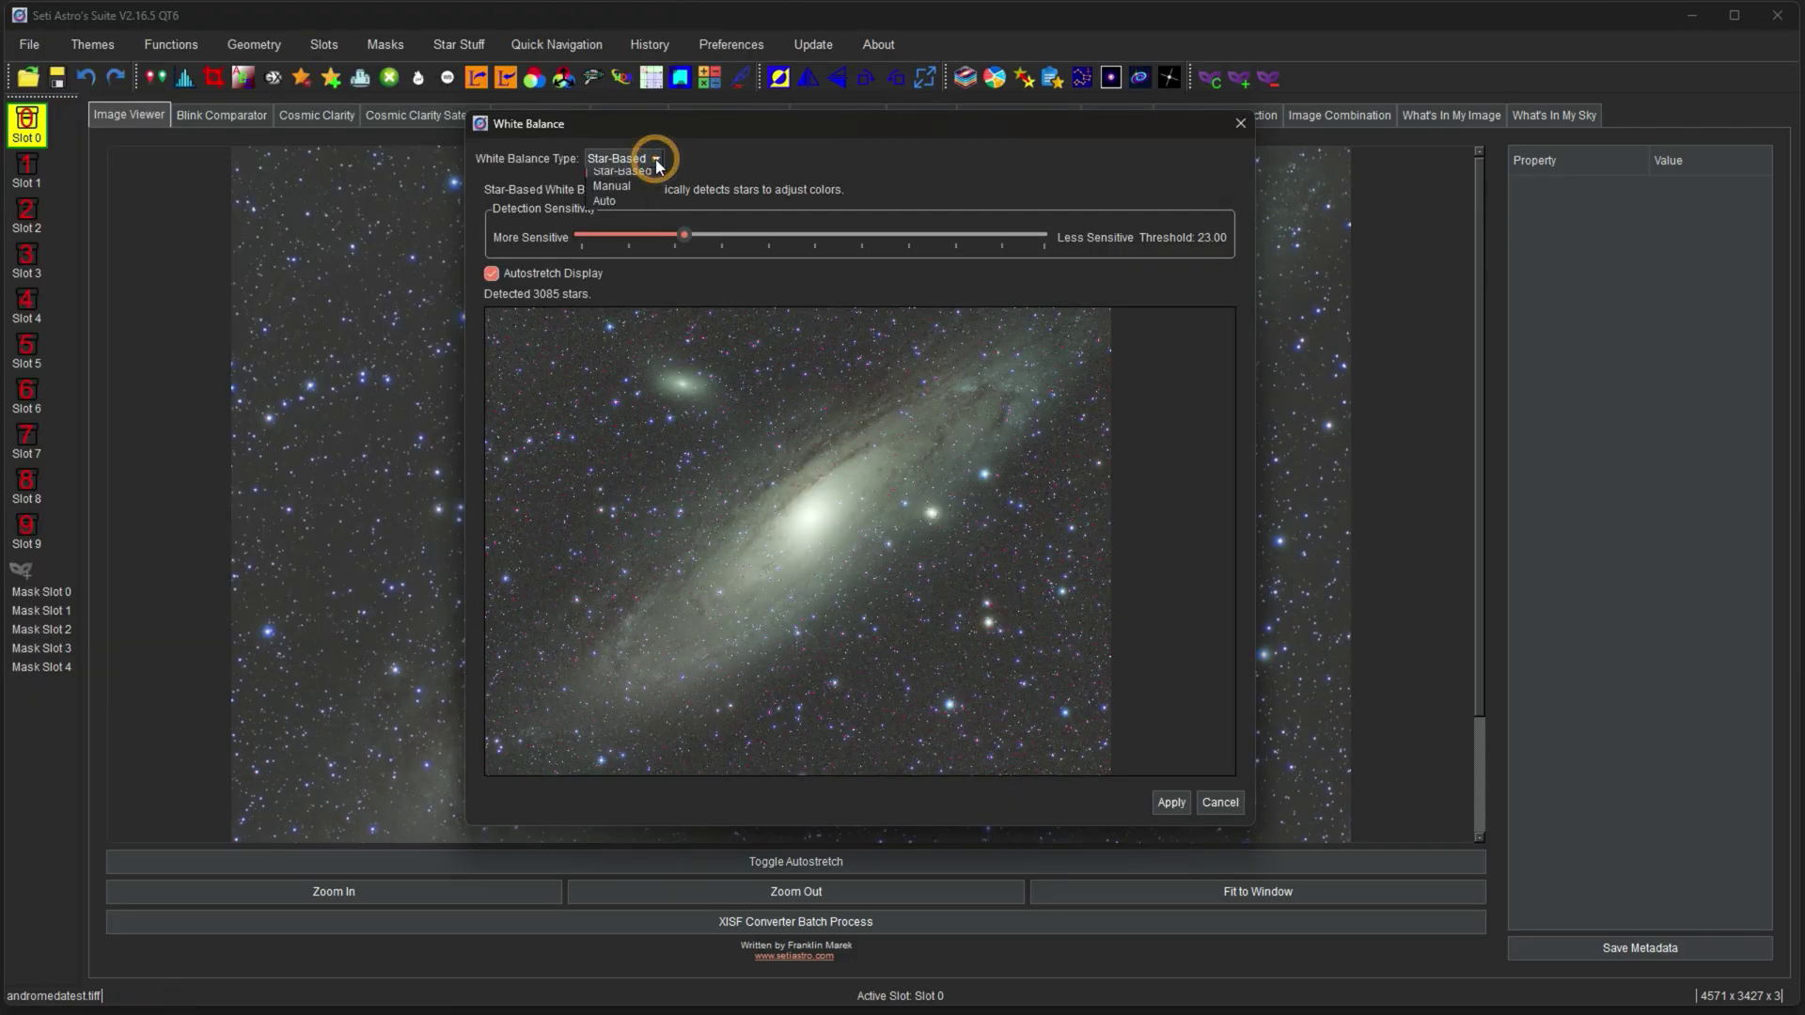
{"action": "left_click", "coordinate": [790, 164]}
{"action": "left_click", "coordinate": [657, 161]}
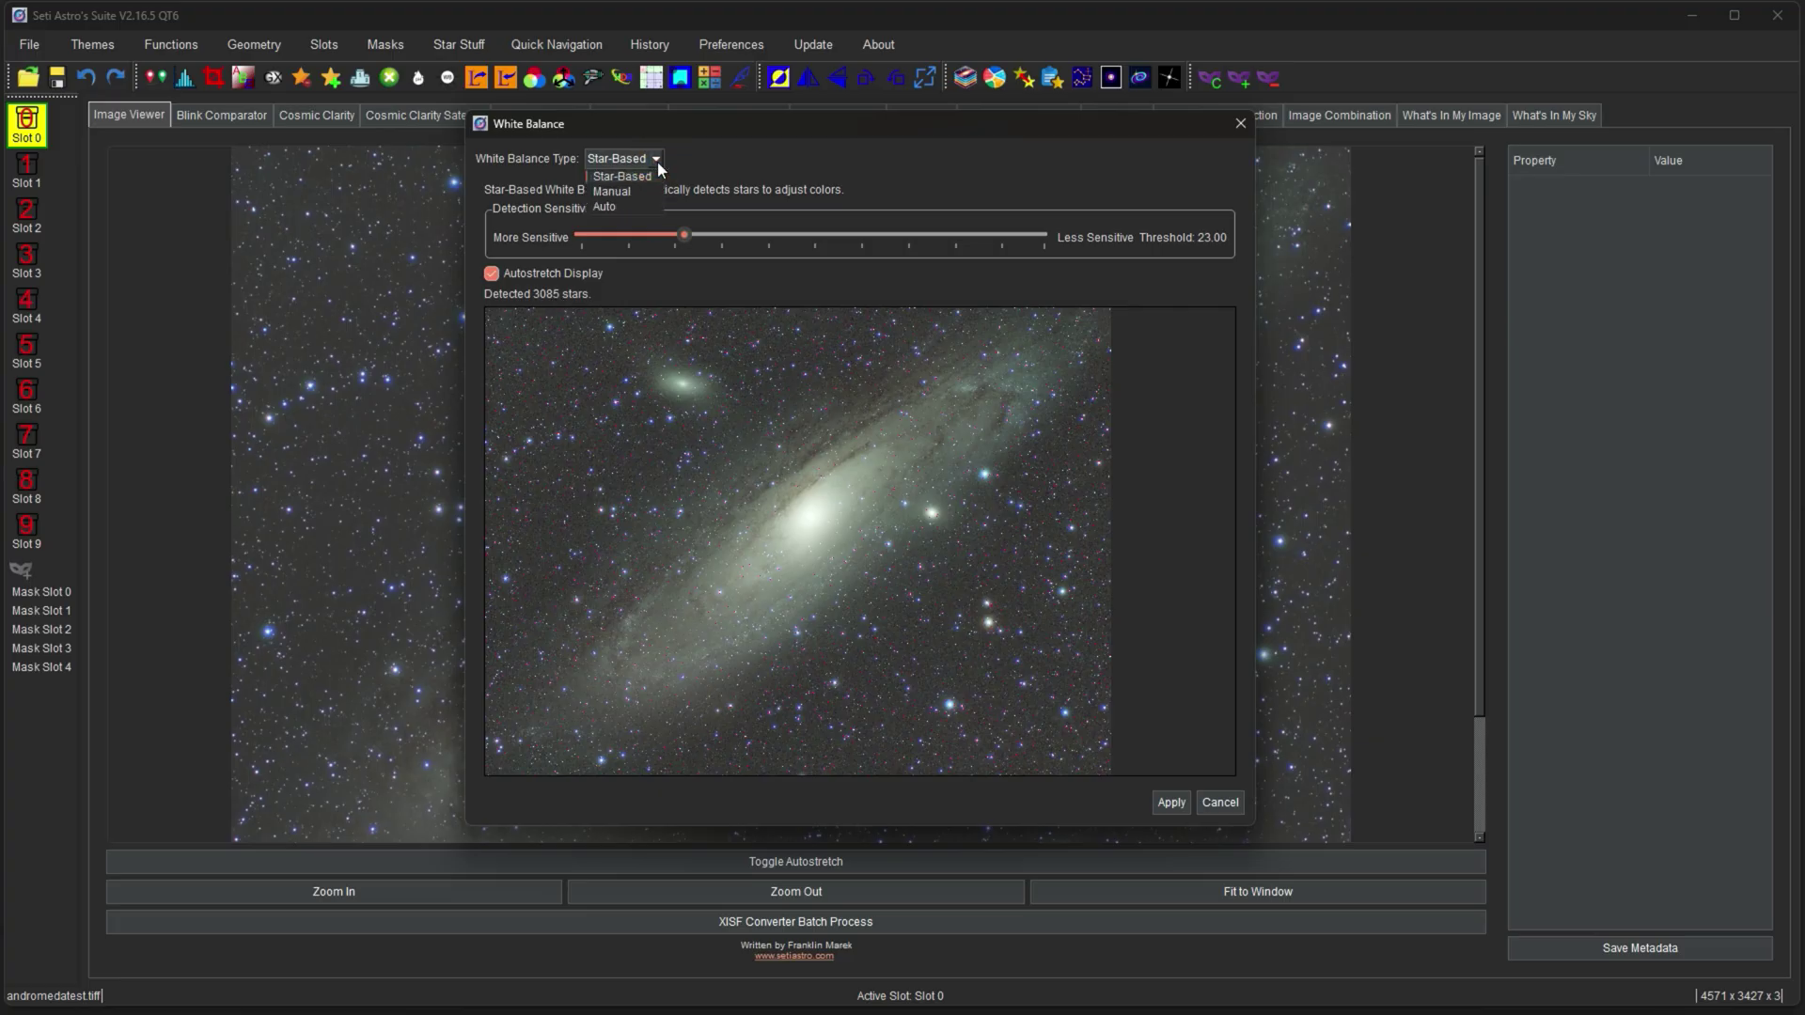
{"action": "left_click", "coordinate": [647, 185]}
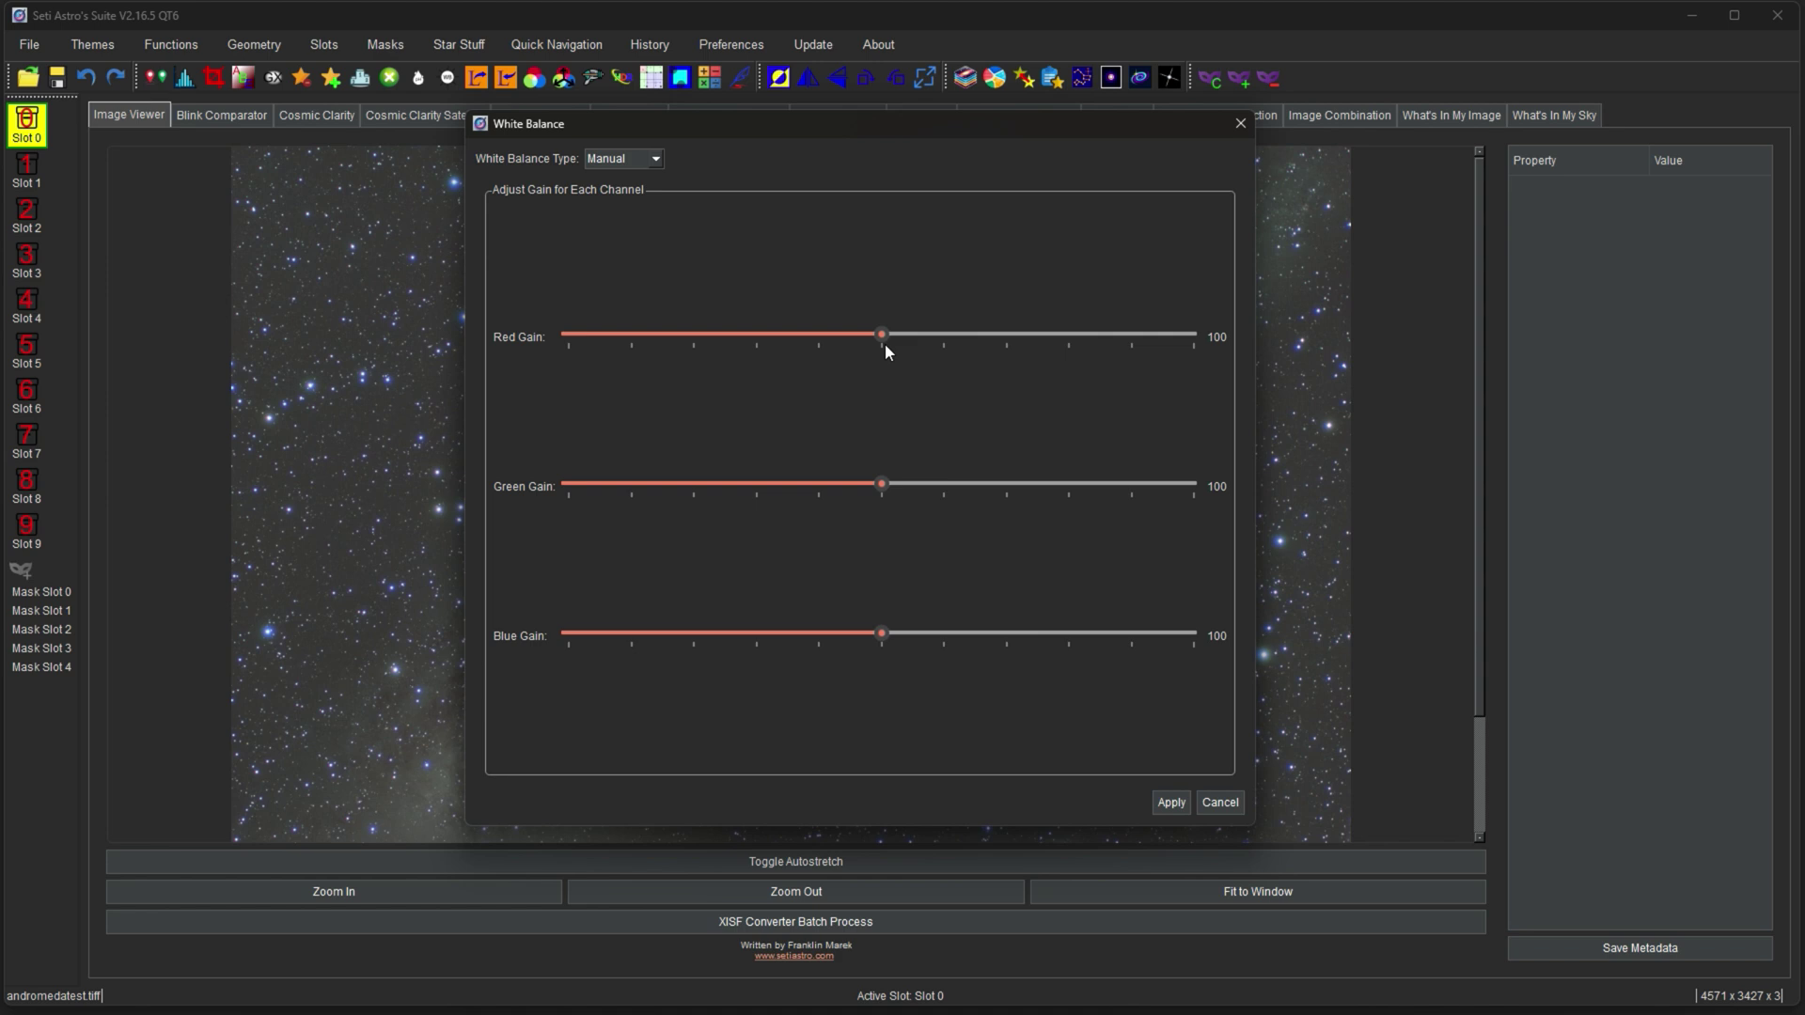
{"action": "left_click", "coordinate": [648, 162]}
{"action": "left_click", "coordinate": [639, 206]}
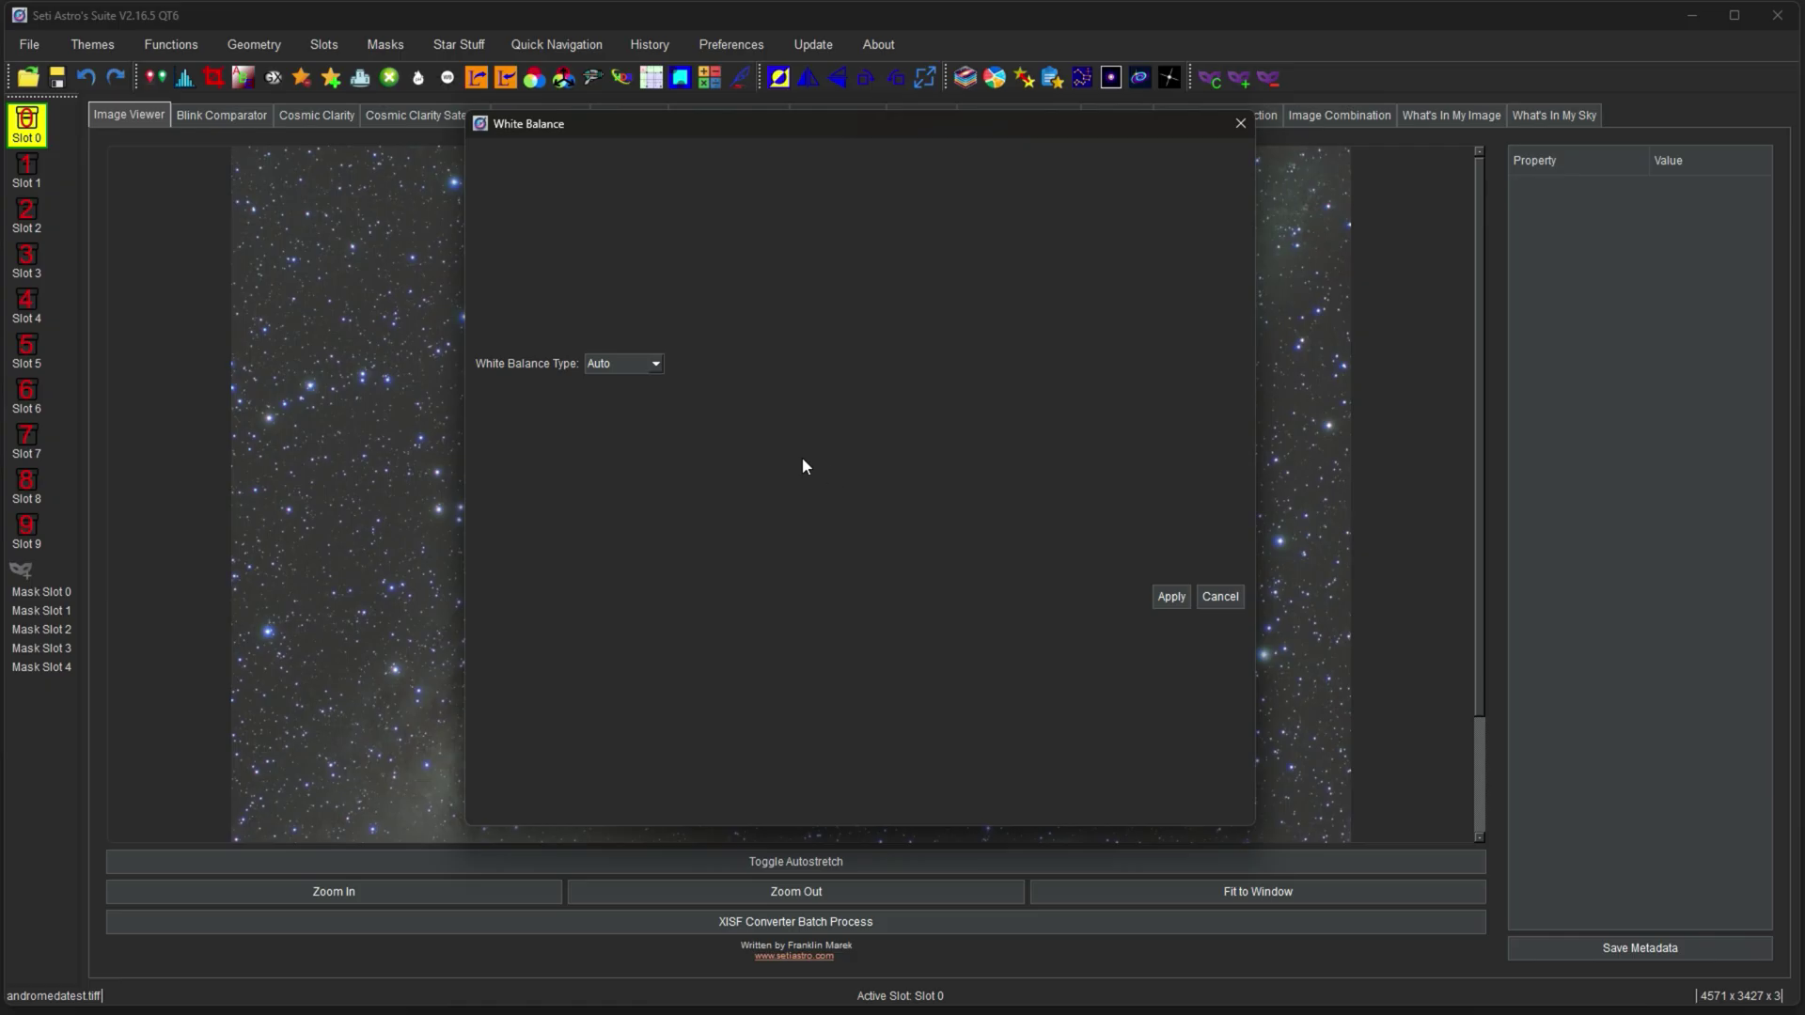
Apply Star-Based white balance to the Andromeda image using the 3085 detected stars
{"action": "left_click", "coordinate": [628, 367]}
{"action": "left_click", "coordinate": [620, 383]}
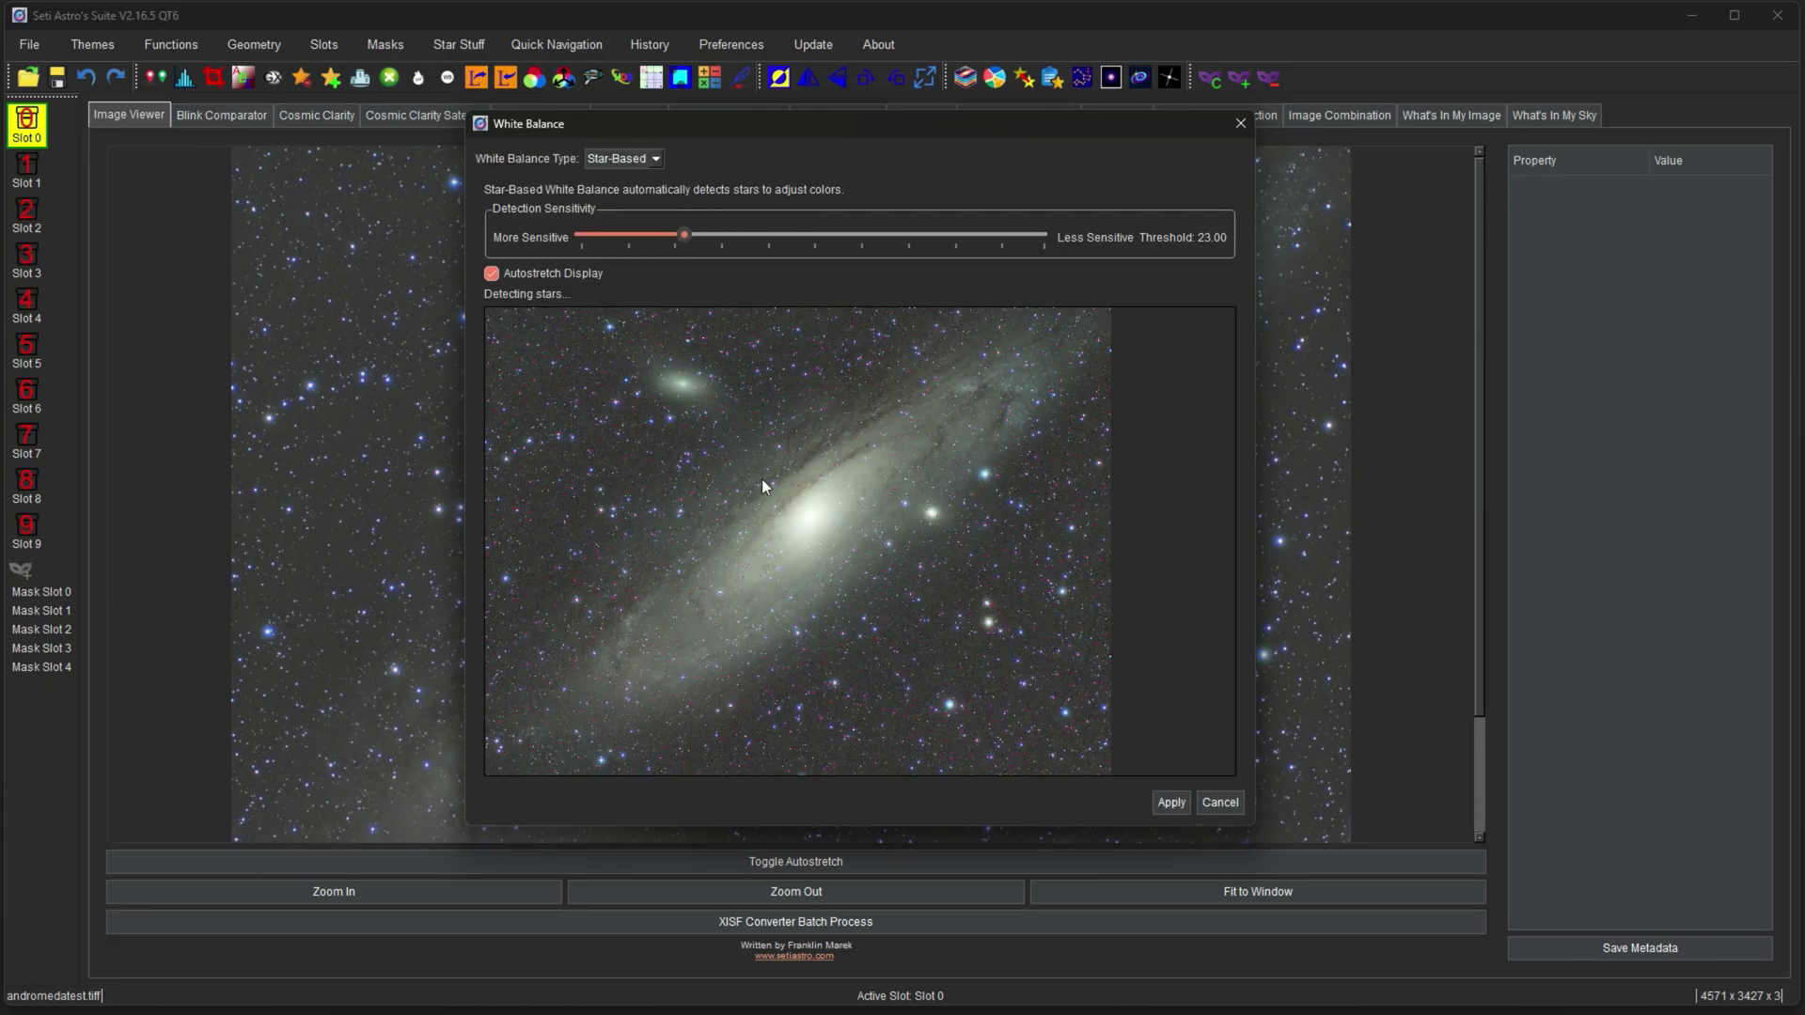
{"action": "left_click", "coordinate": [1168, 804]}
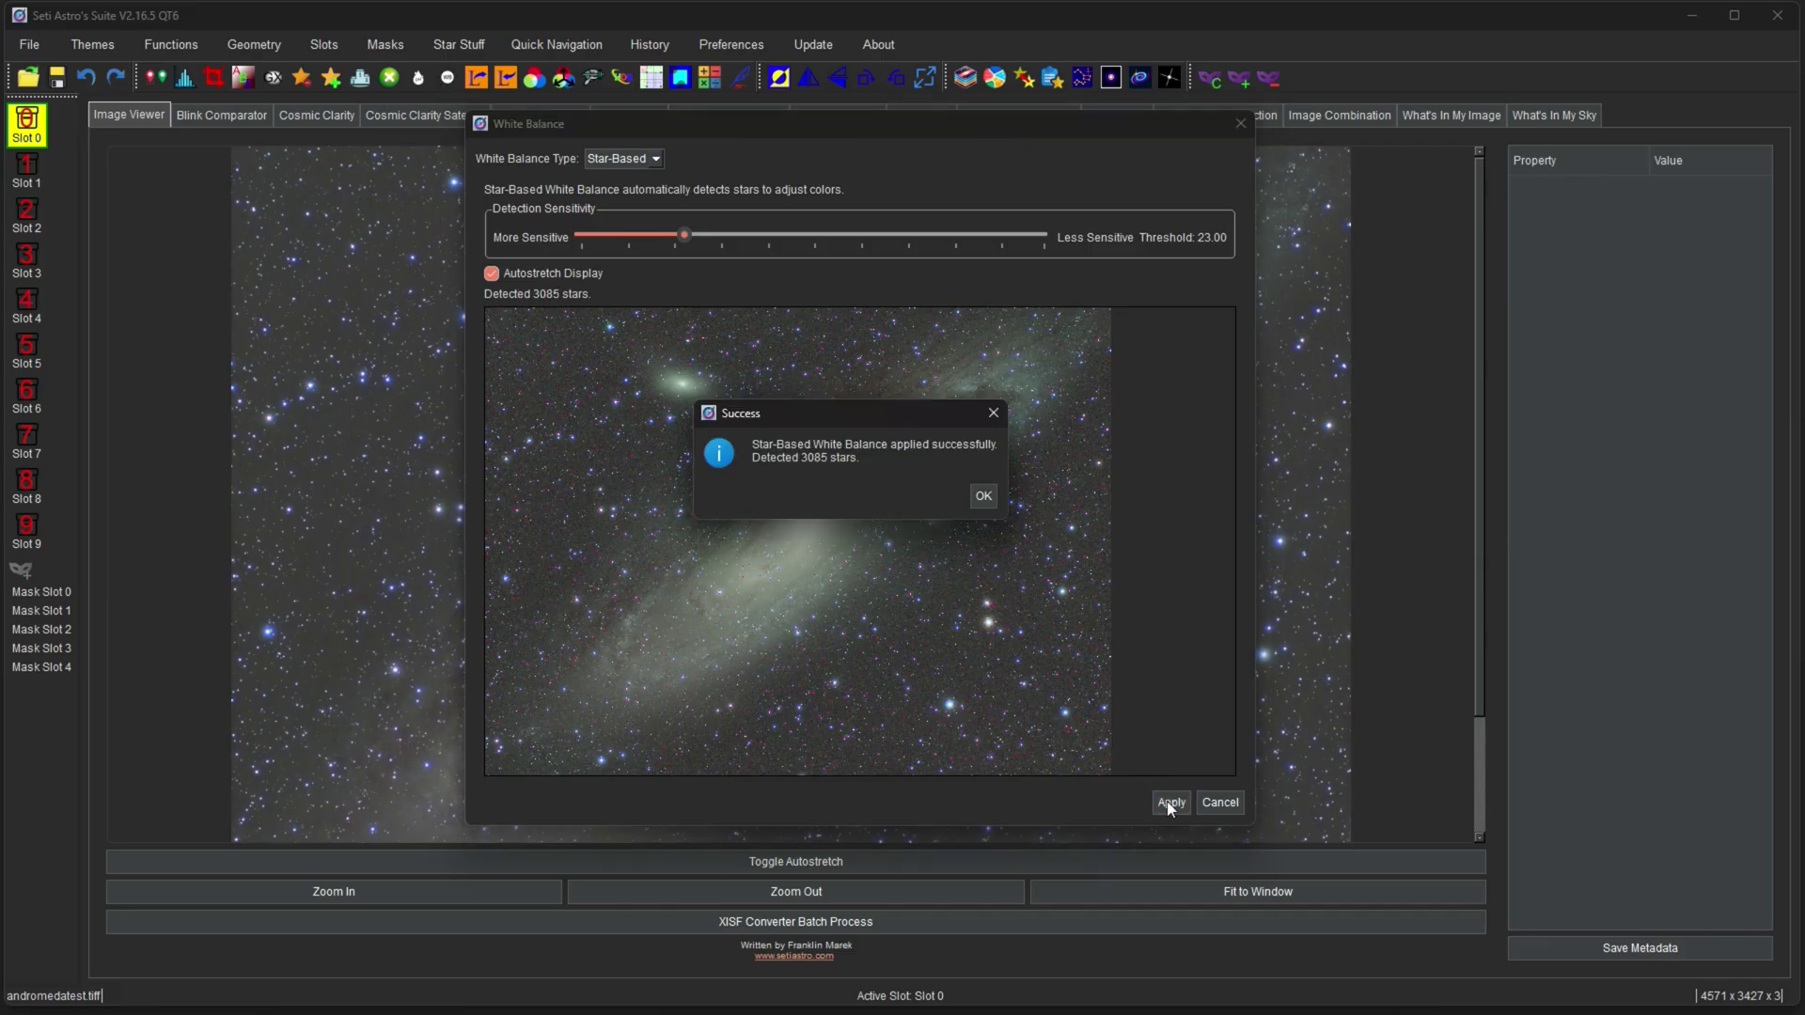
{"action": "left_click", "coordinate": [982, 496]}
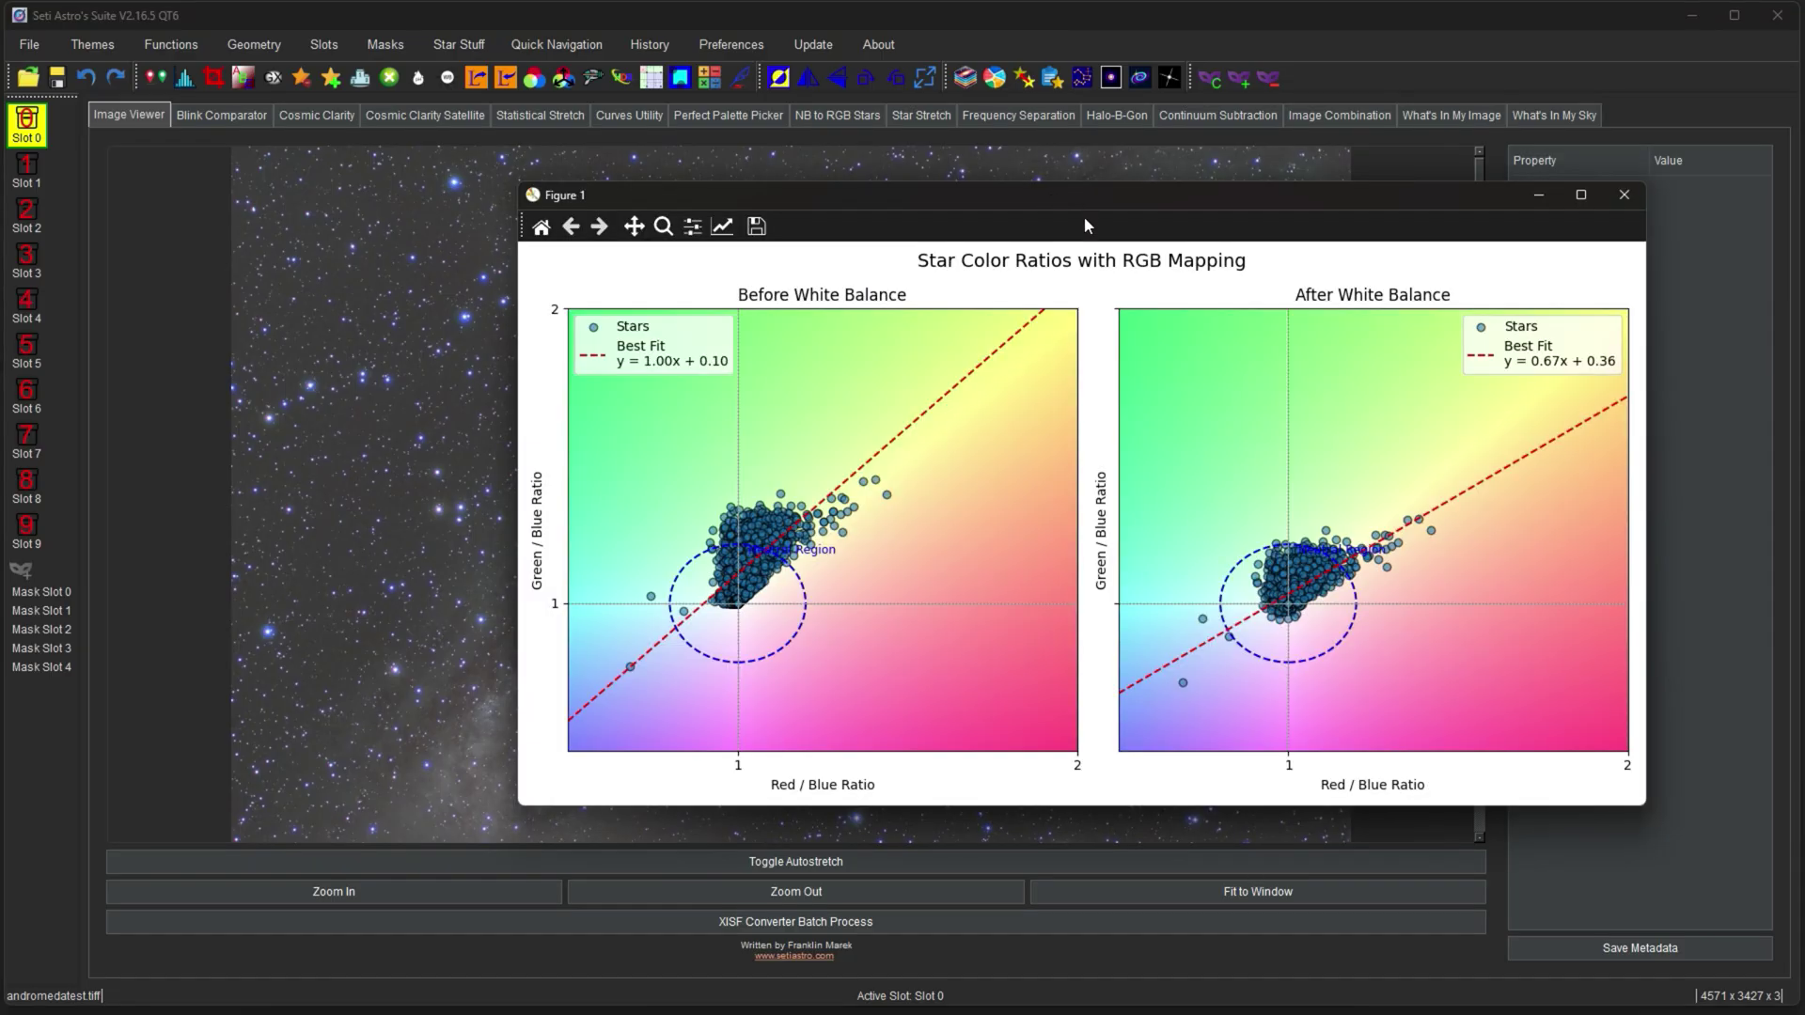
Move the Slot 1 before-and-after white balance star colour ratio plots up and to the right
{"action": "left_click_drag", "start_coordinate": [1085, 197], "coordinate": [1178, 137]}
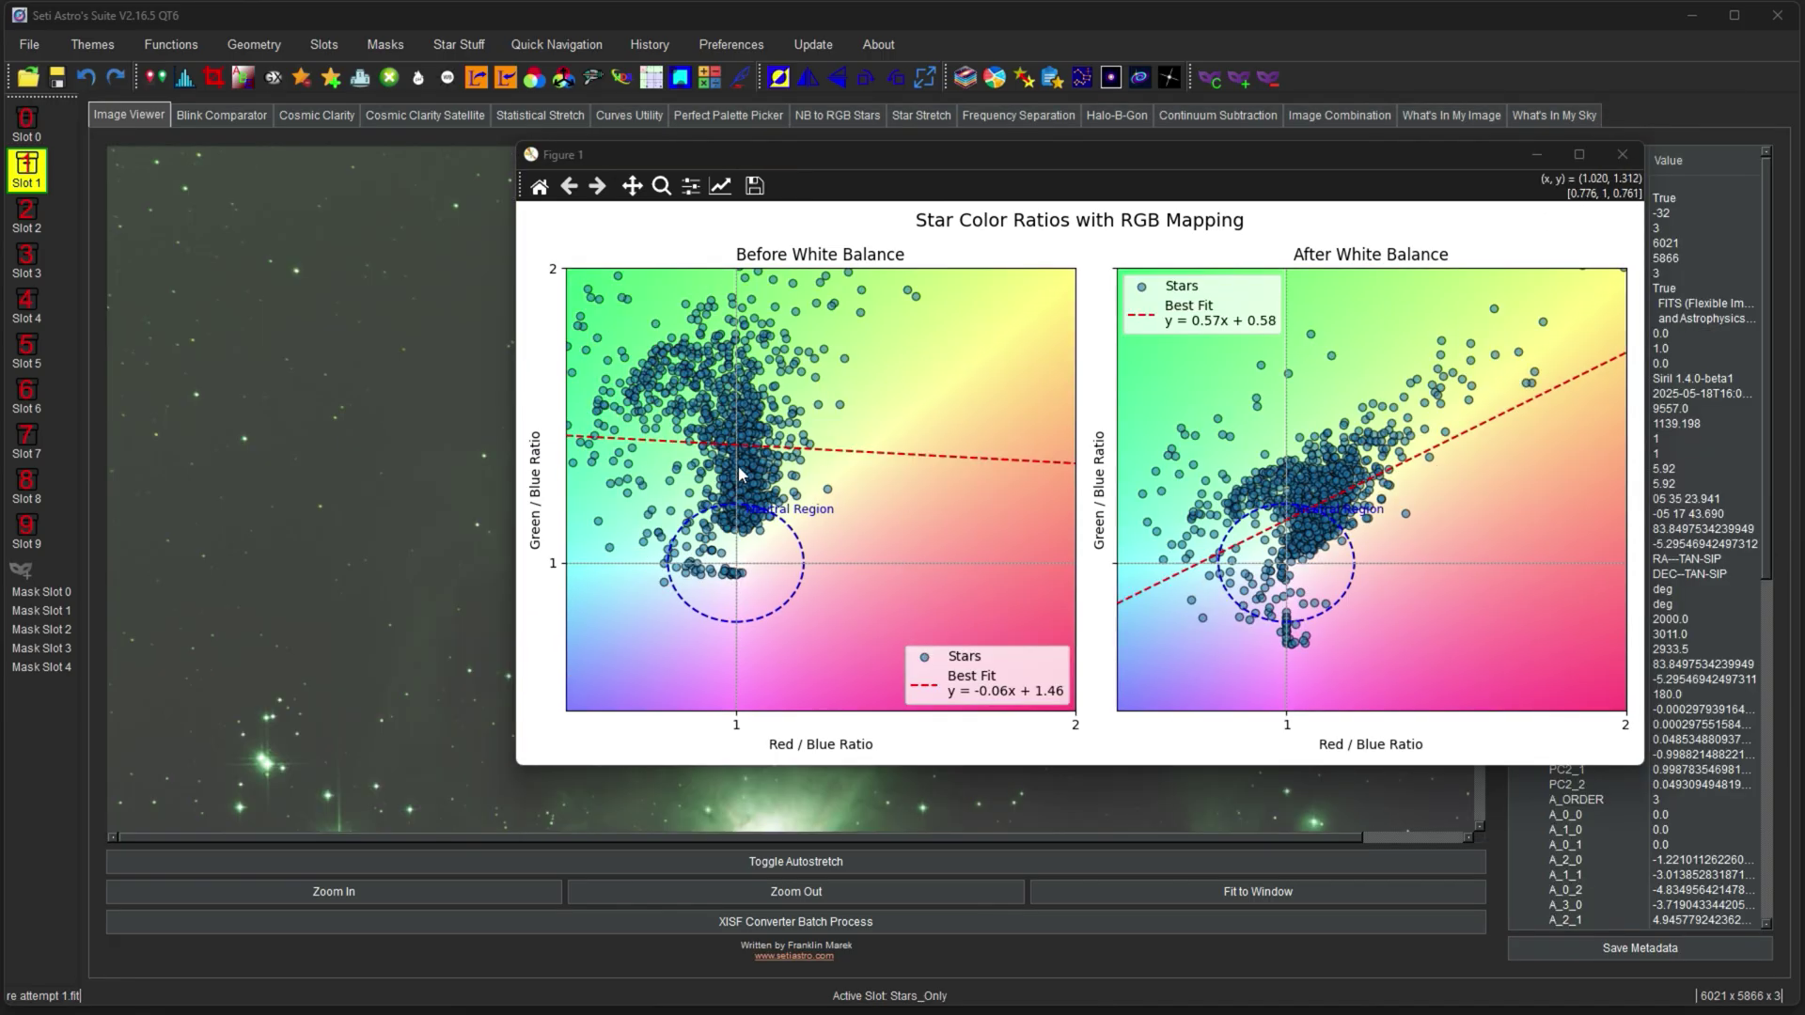
Close the colour ratio plots and apply a linked Statistical Stretch with target median 0.25
{"action": "left_click", "coordinate": [806, 490]}
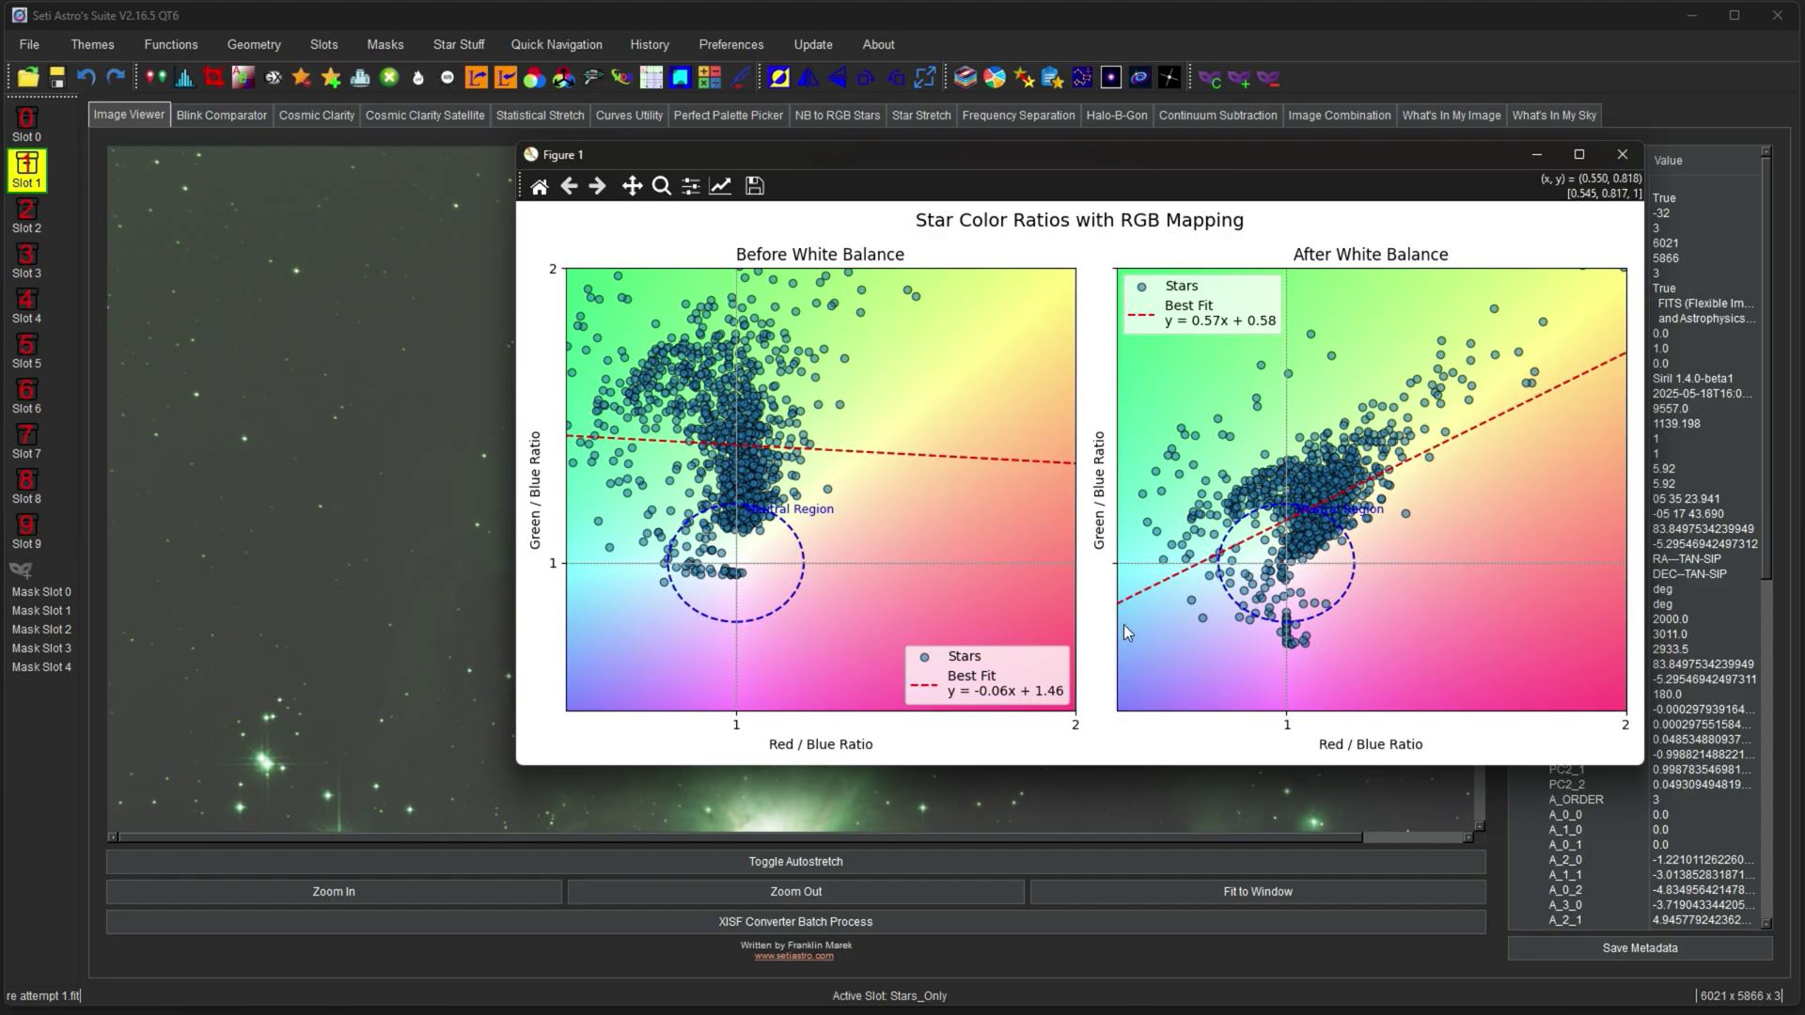
{"action": "left_click", "coordinate": [1621, 155]}
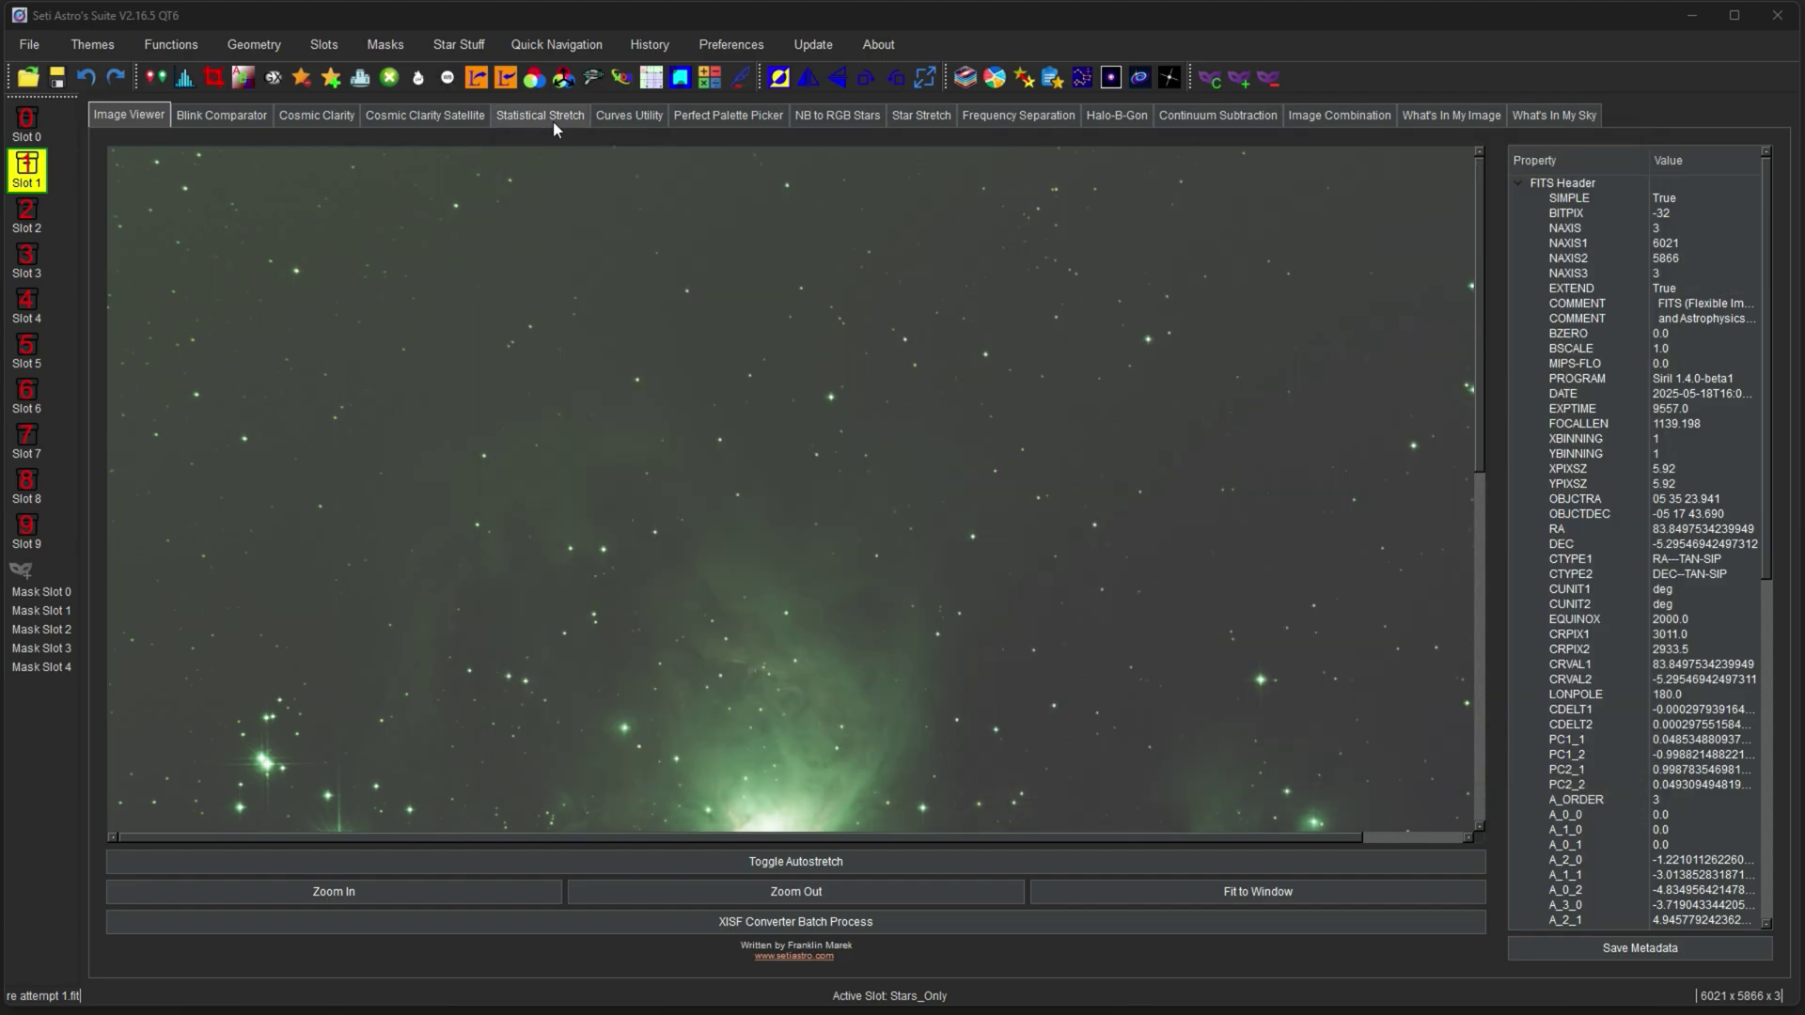
{"action": "left_click", "coordinate": [553, 117]}
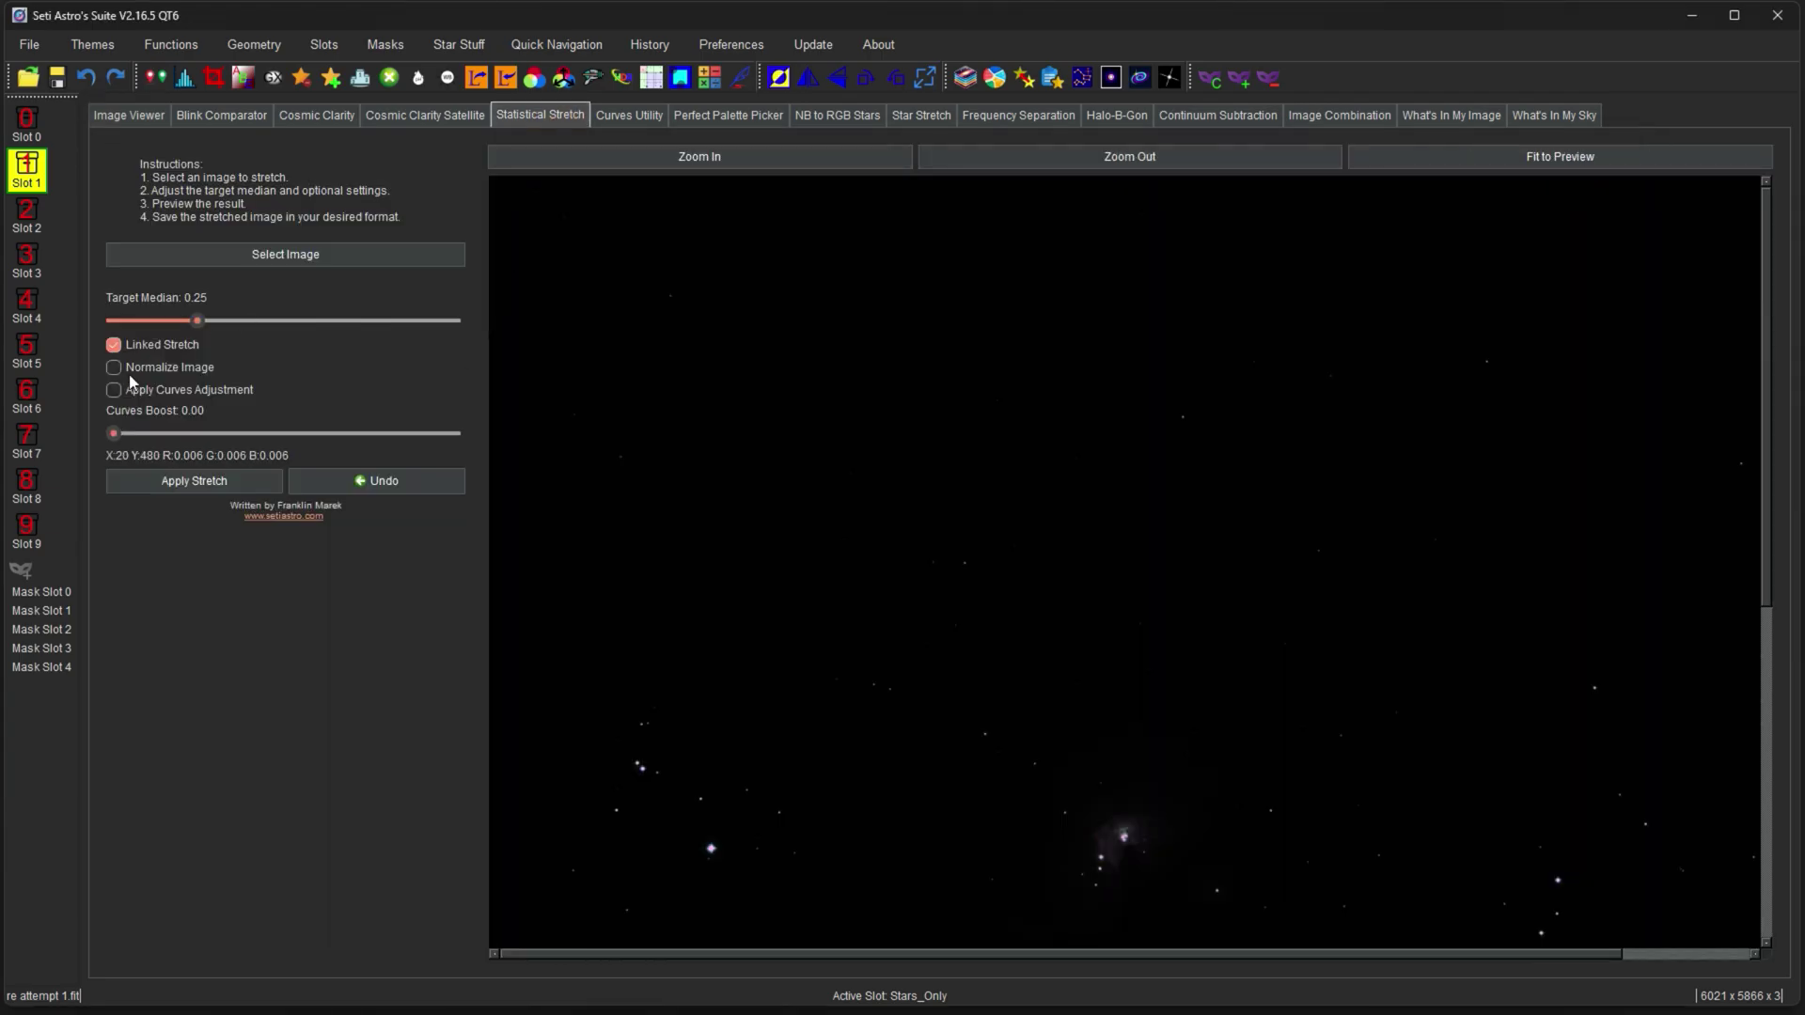
{"action": "left_click", "coordinate": [208, 480]}
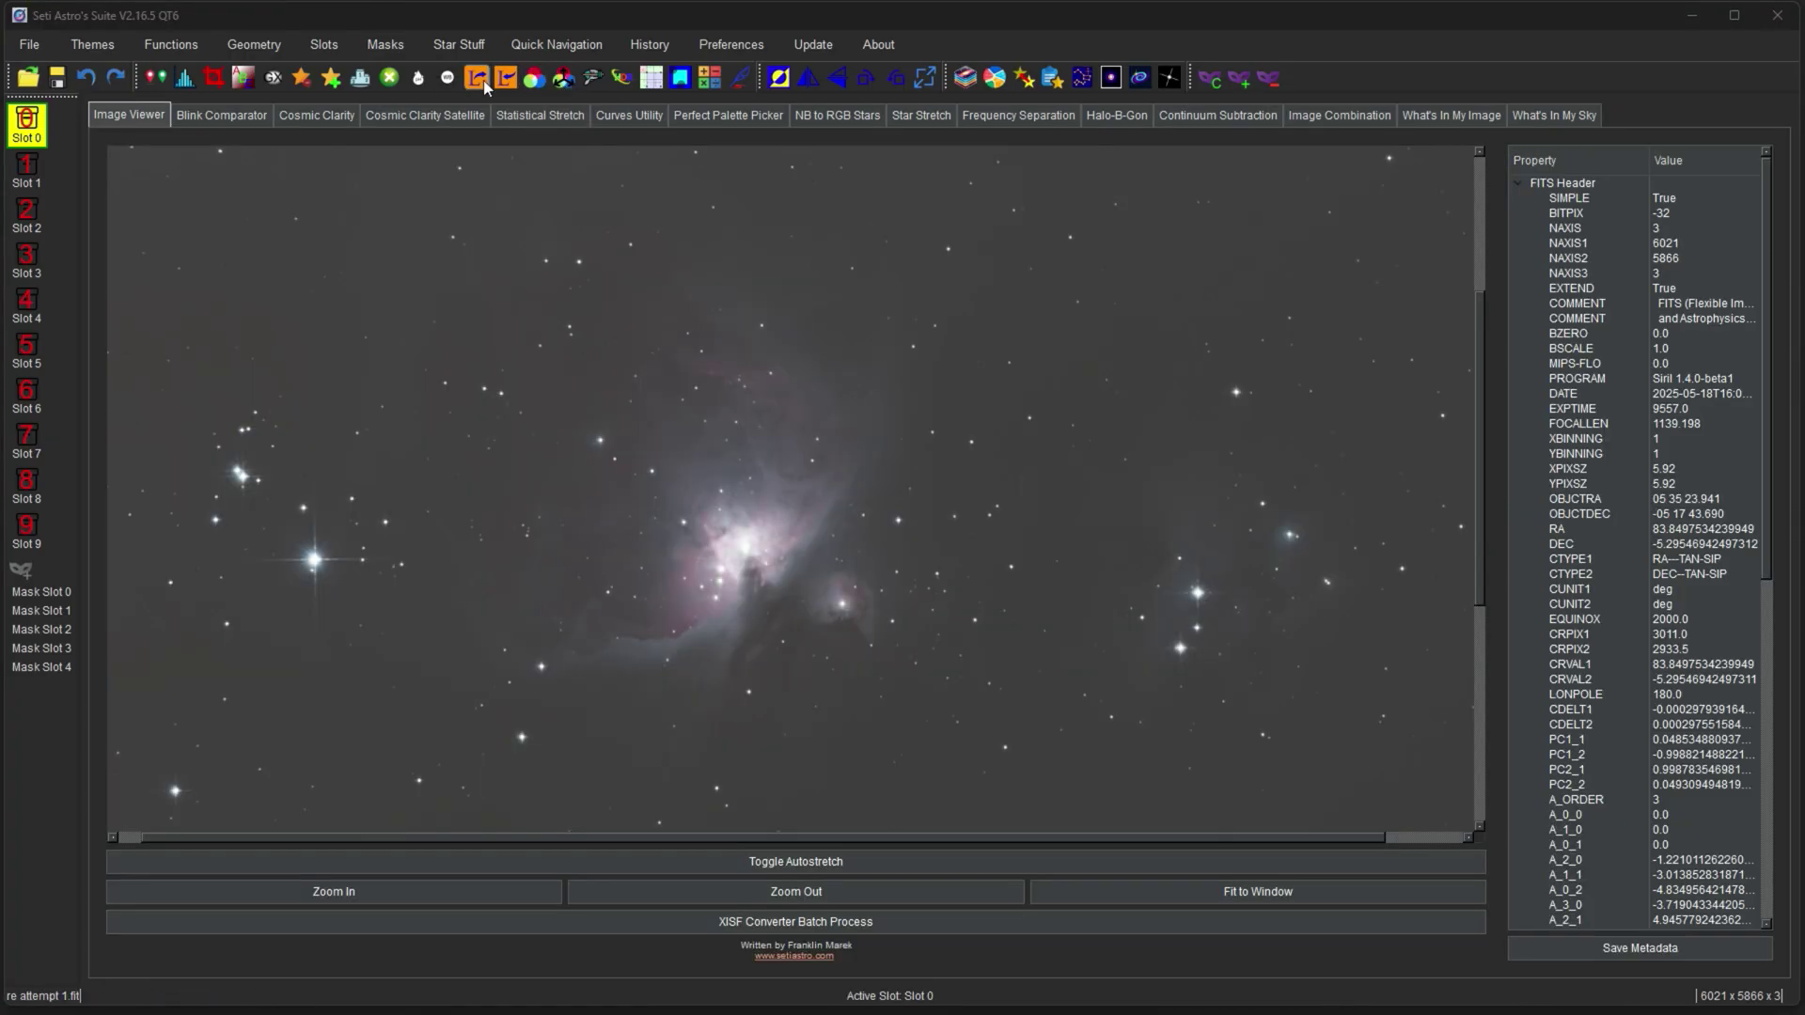
Extract the Orion image's luminance into Slot 1, check the greyscale result, then return to Slot 0
{"action": "left_click", "coordinate": [481, 81]}
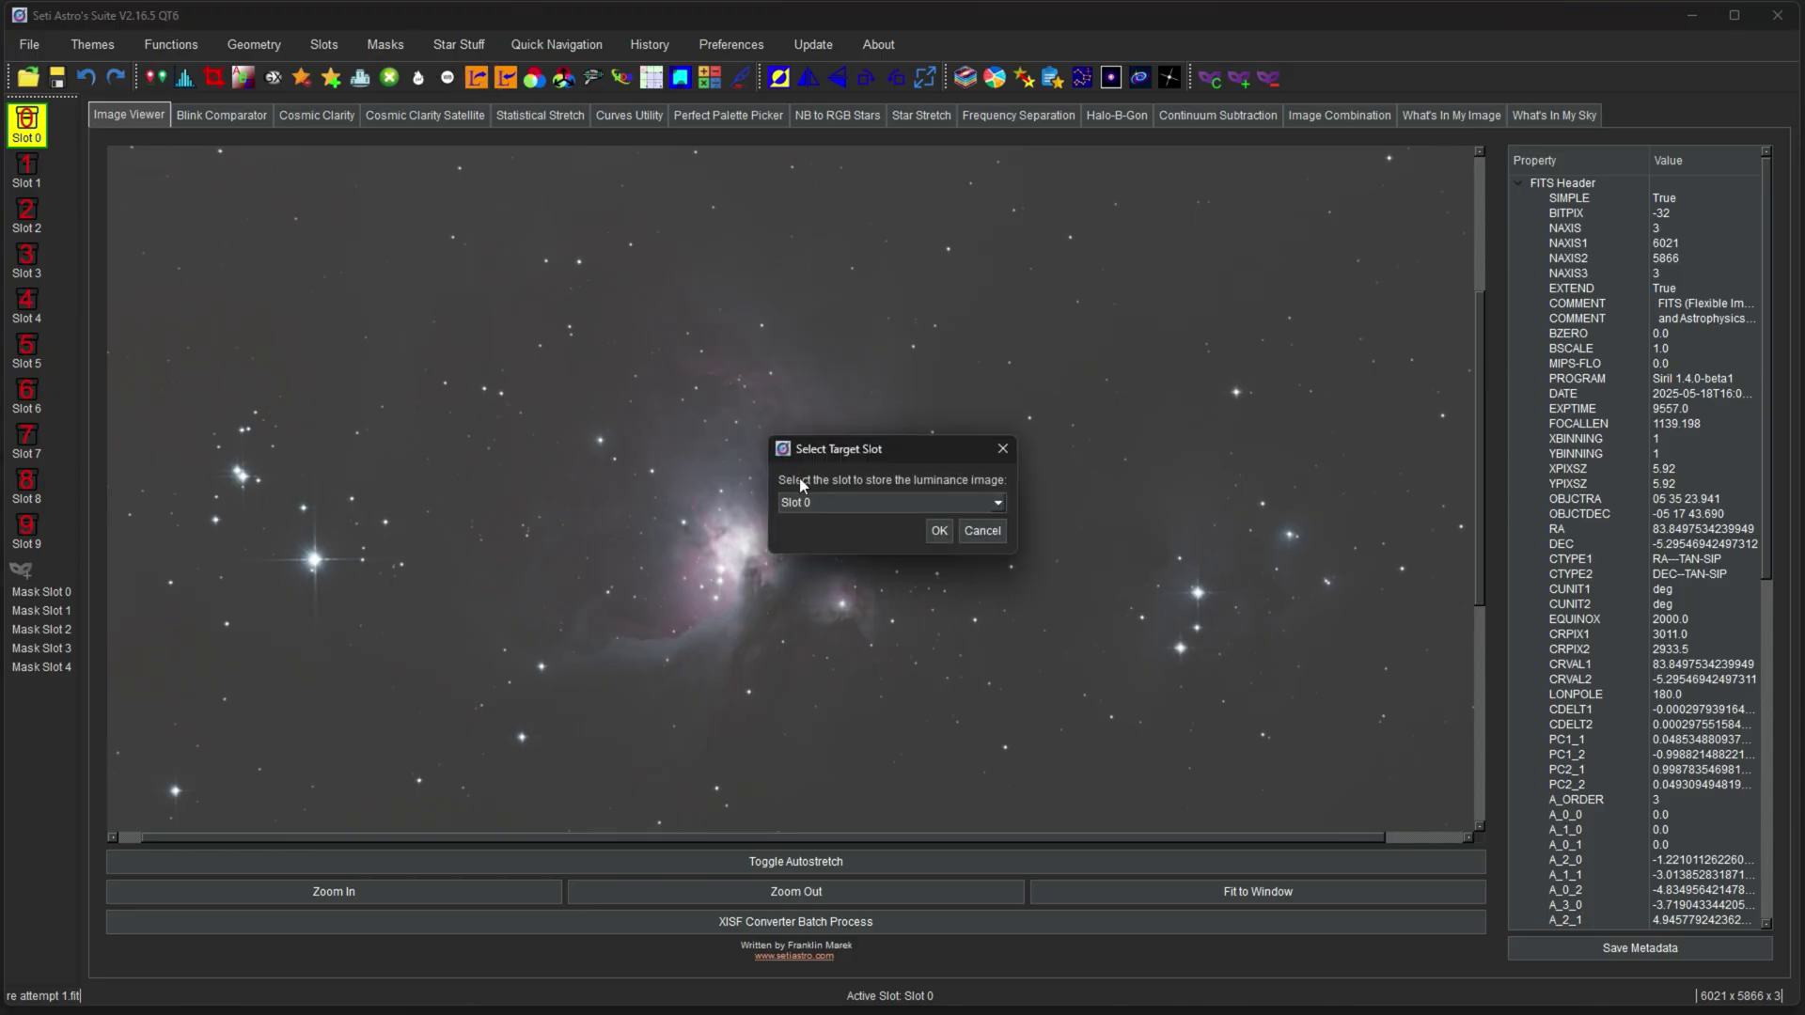
{"action": "left_click", "coordinate": [900, 502]}
{"action": "left_click", "coordinate": [850, 530]}
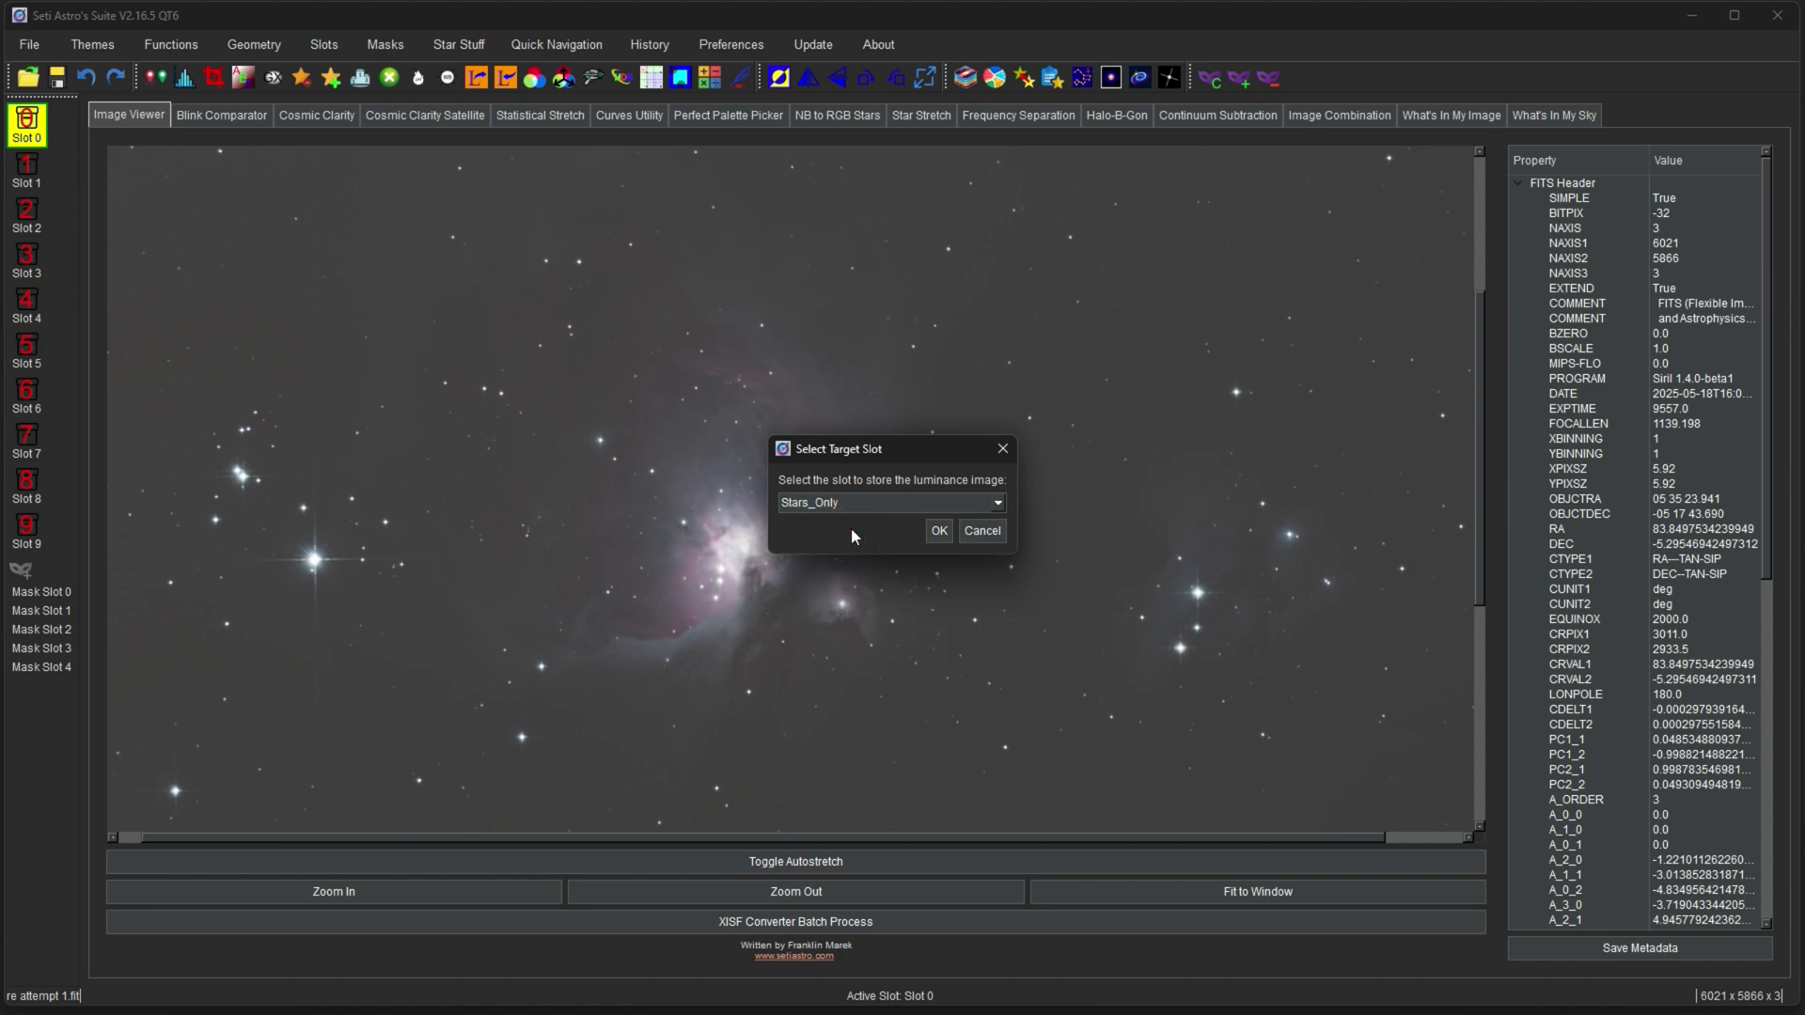
{"action": "left_click", "coordinate": [938, 531]}
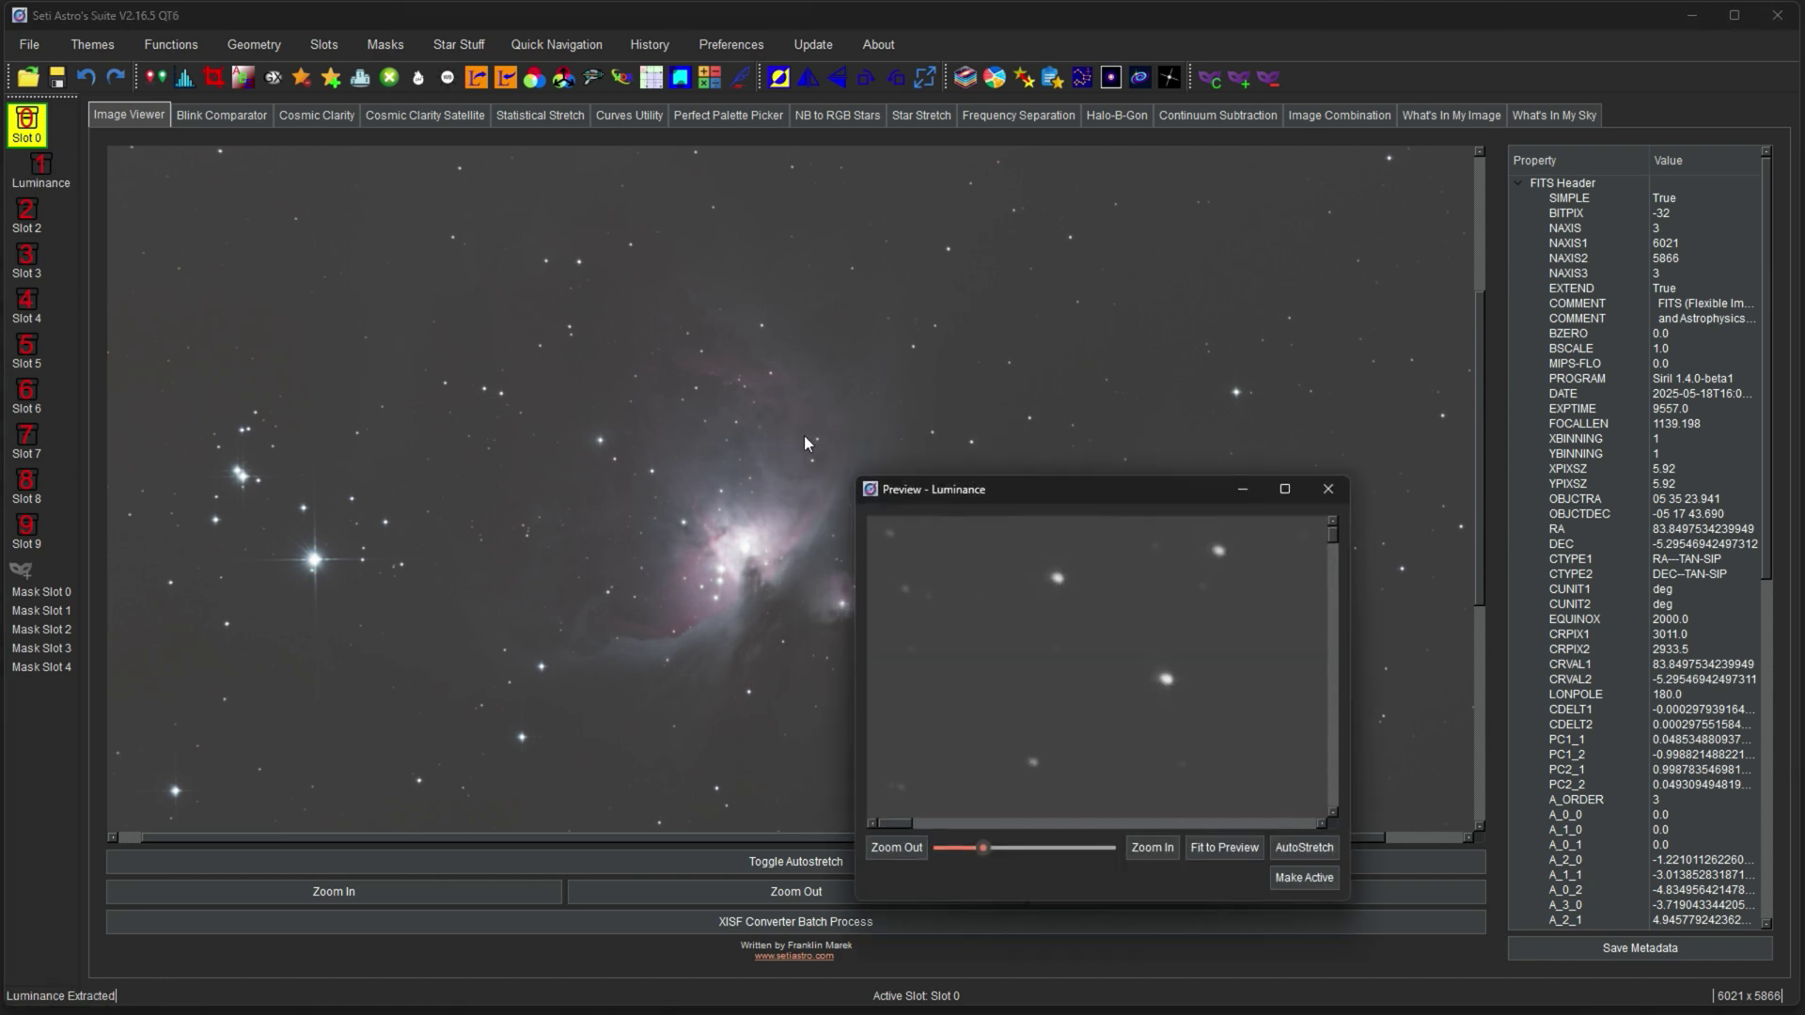
{"action": "left_click_drag", "start_coordinate": [967, 498], "coordinate": [759, 302]}
{"action": "left_click_drag", "start_coordinate": [900, 482], "coordinate": [1034, 329]}
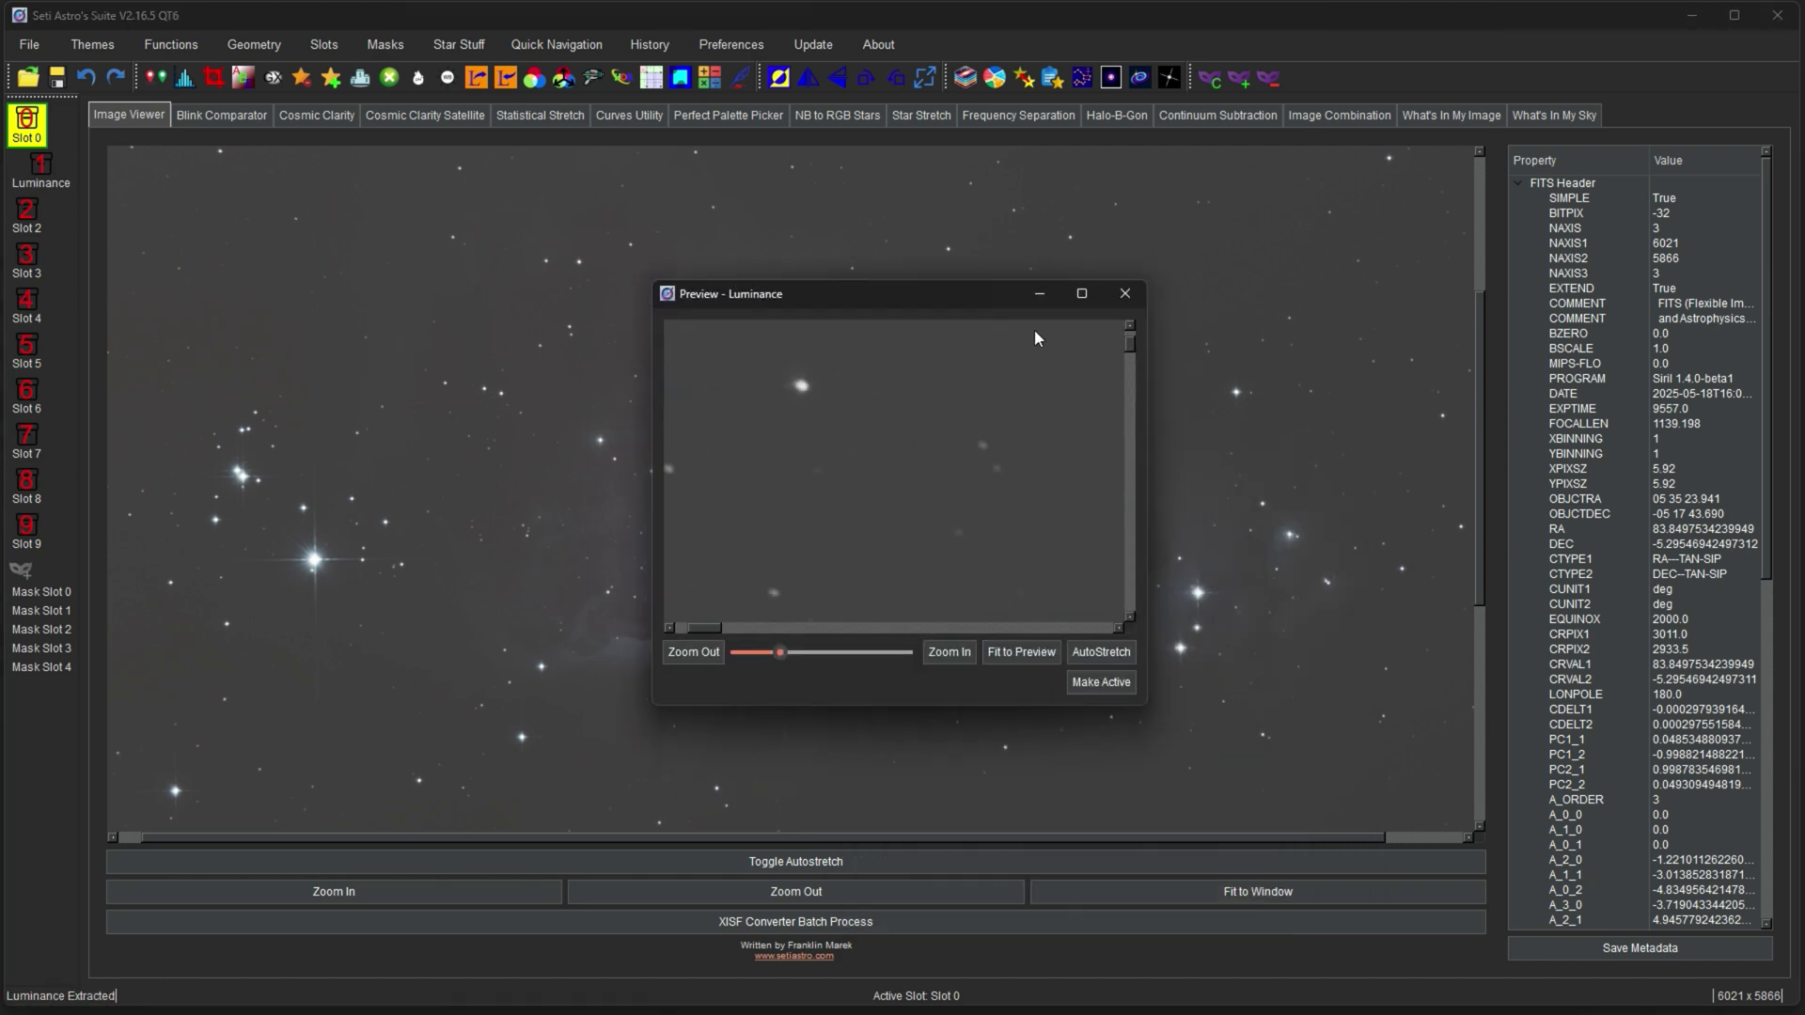
{"action": "left_click", "coordinate": [1127, 303]}
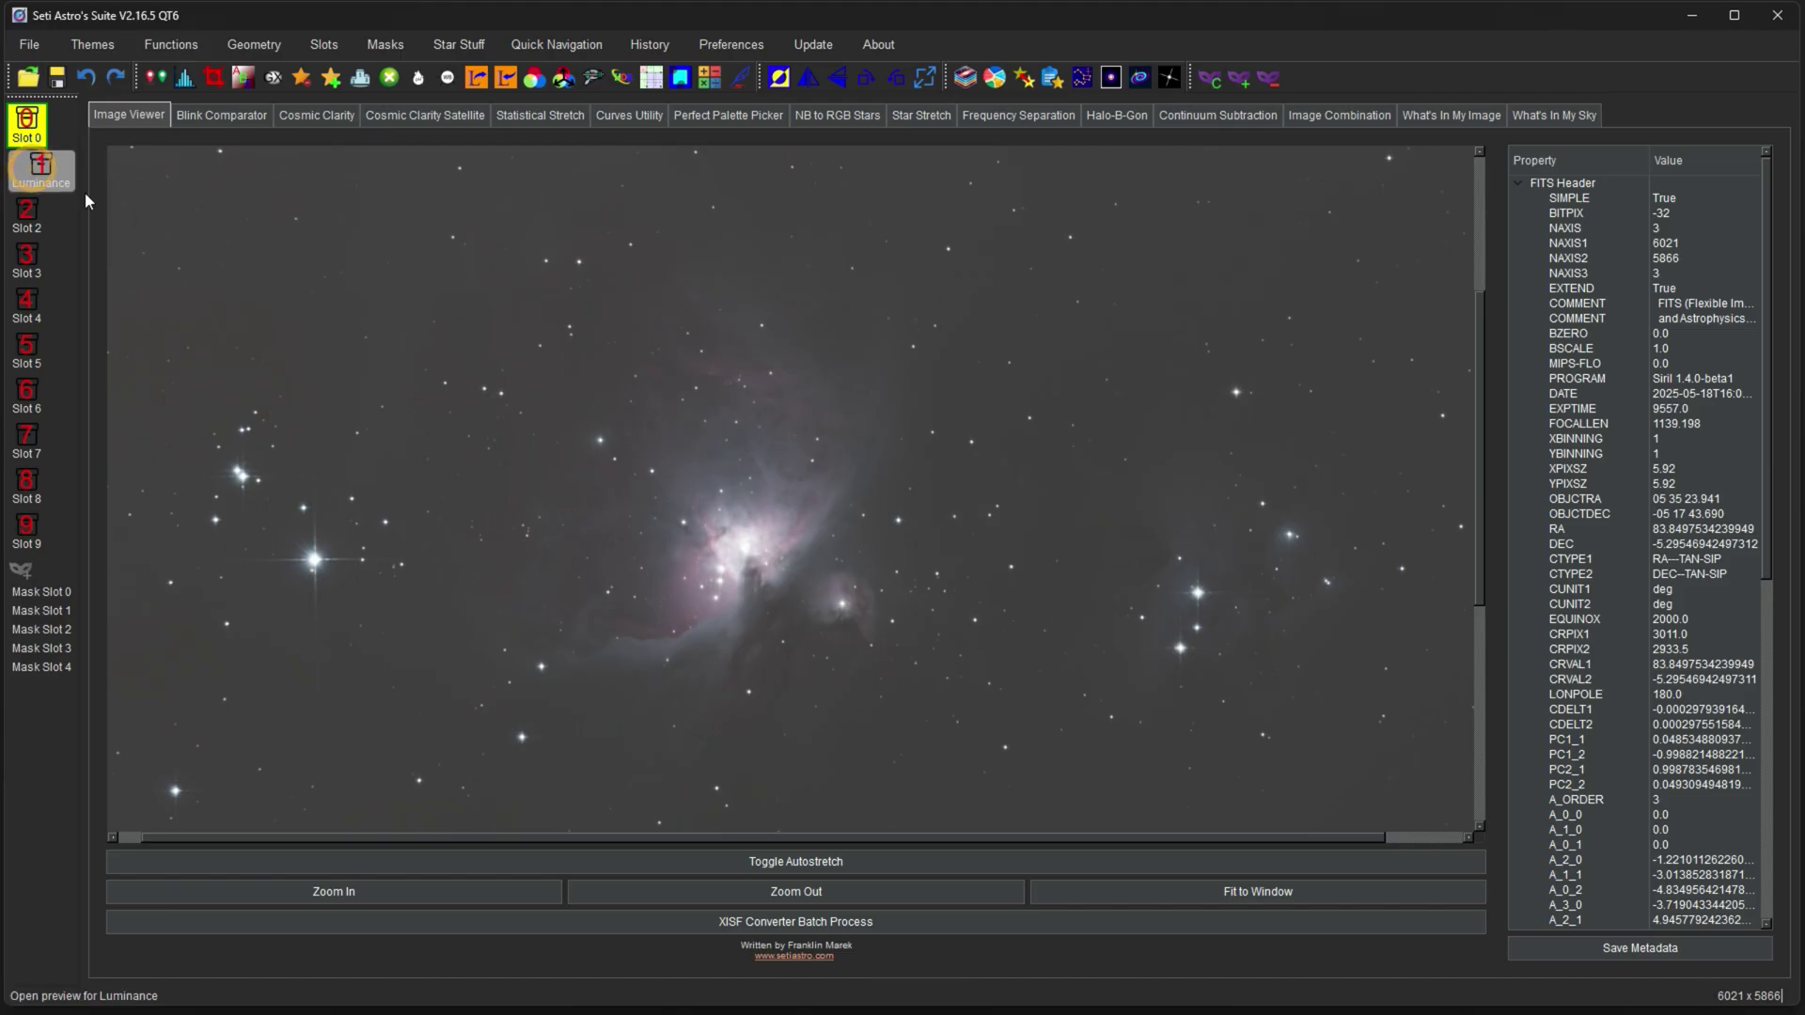
{"action": "left_click", "coordinate": [42, 171]}
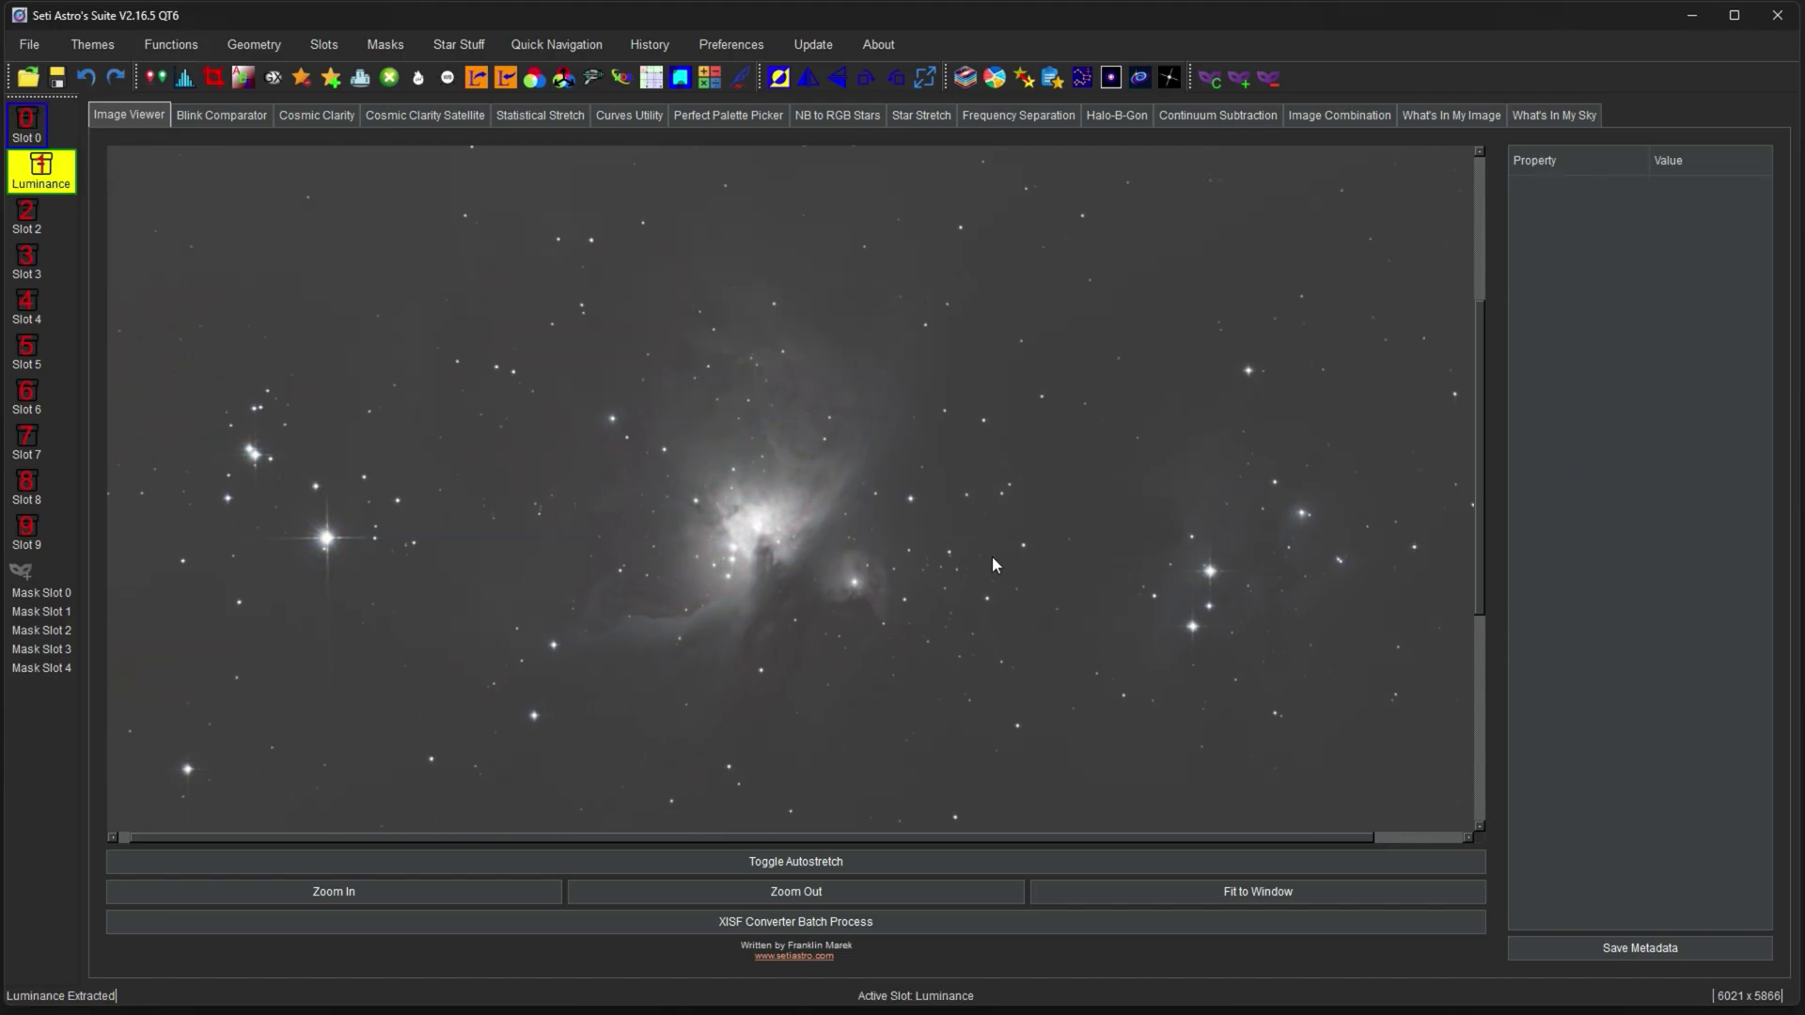
{"action": "left_click", "coordinate": [28, 125]}
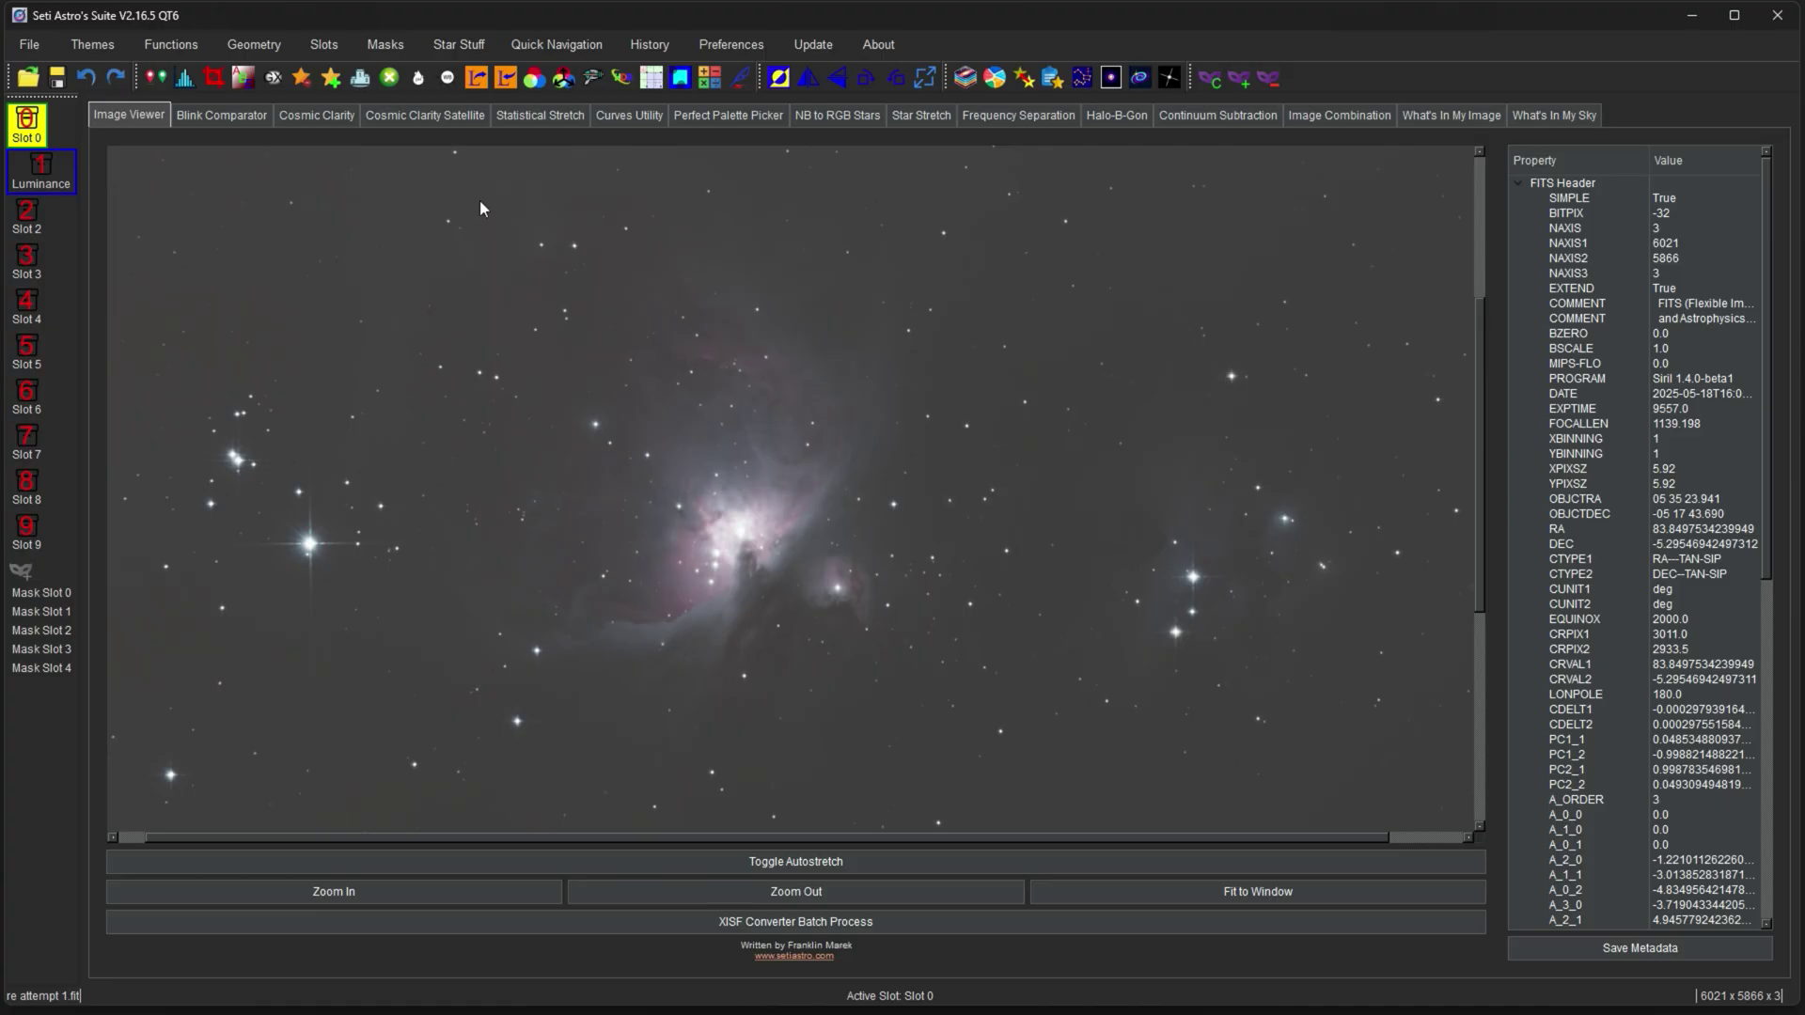
Recombine the Slot 1 luminance with the Slot 0 RGB colour image
{"action": "left_click", "coordinate": [500, 86]}
{"action": "left_click", "coordinate": [908, 487]}
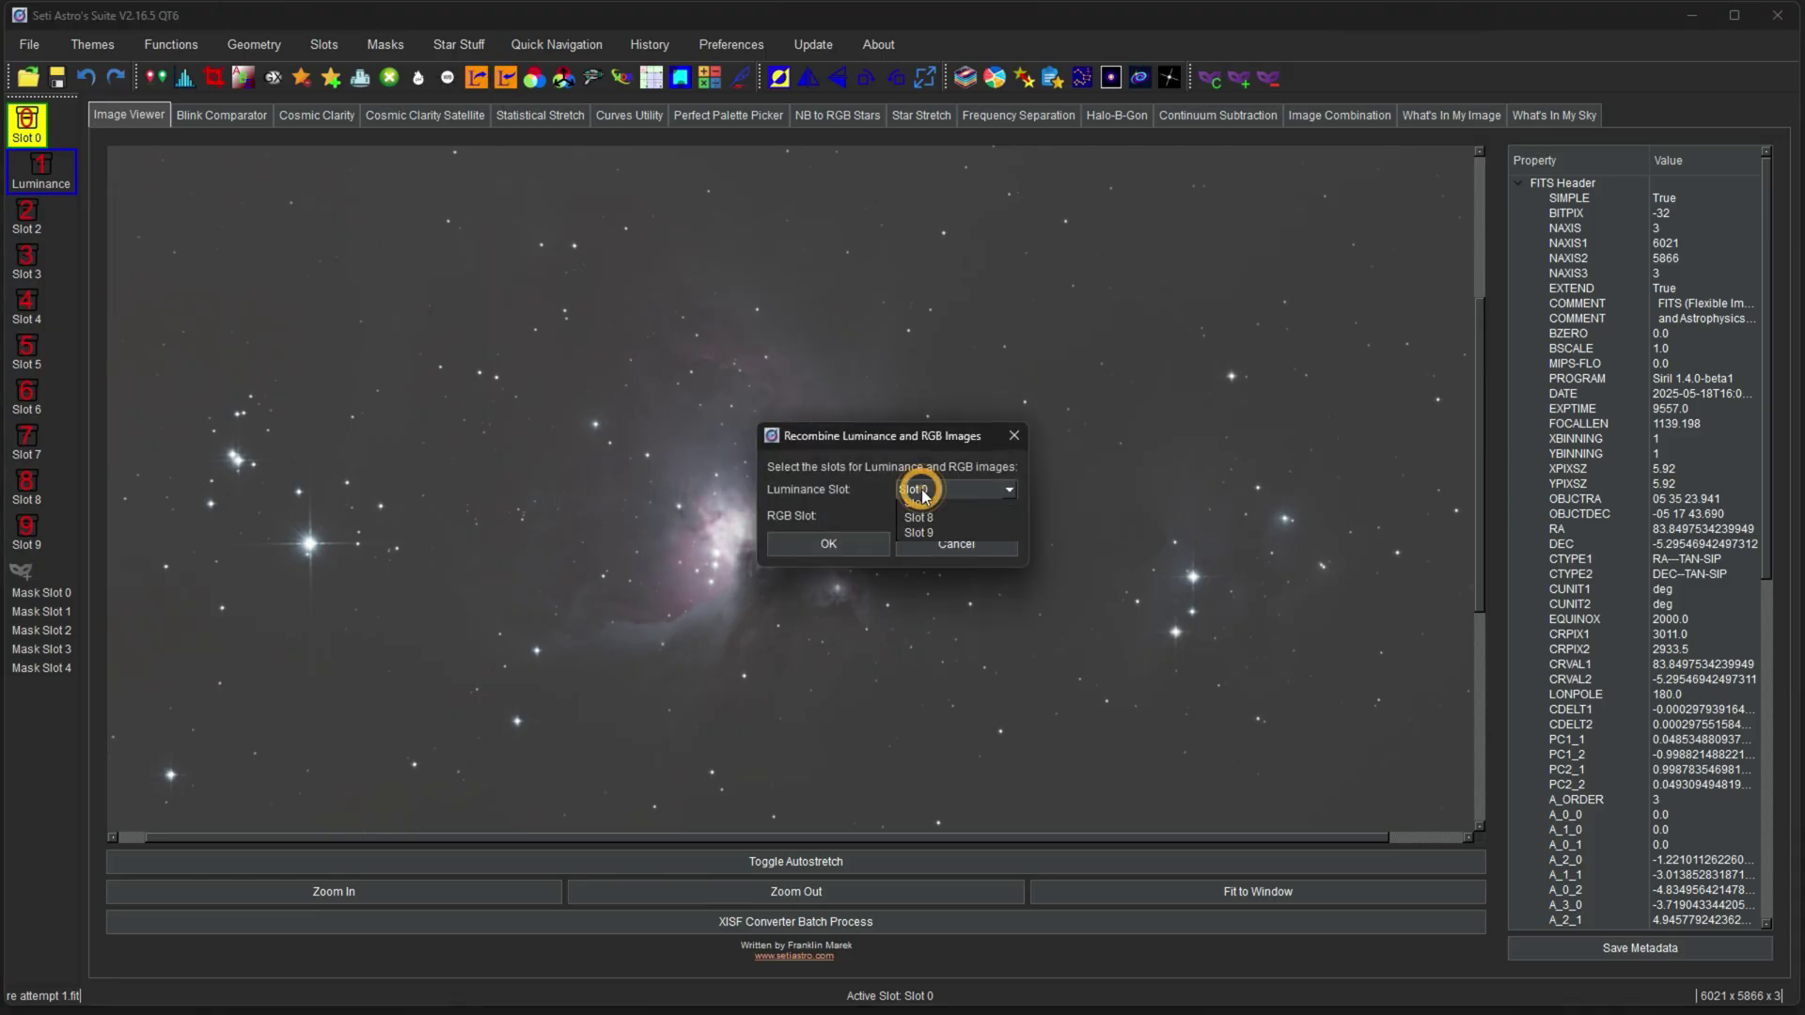
{"action": "left_click", "coordinate": [927, 524]}
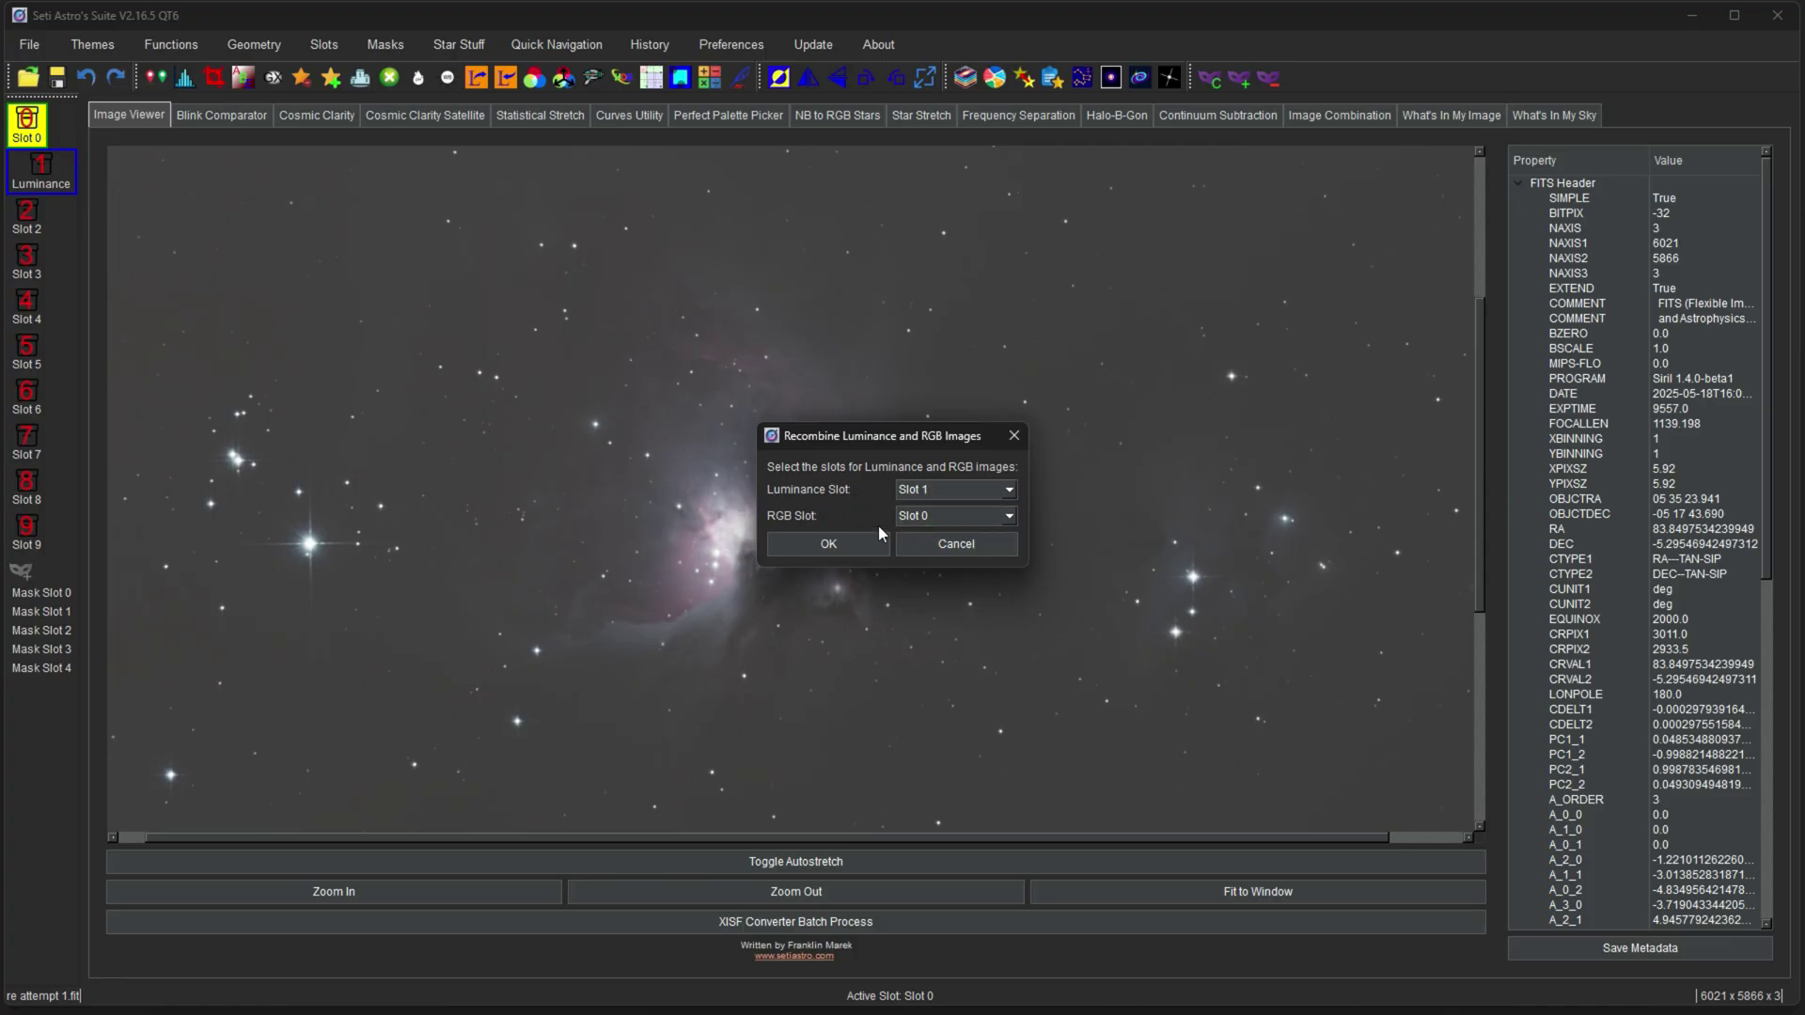
{"action": "left_click", "coordinate": [814, 544]}
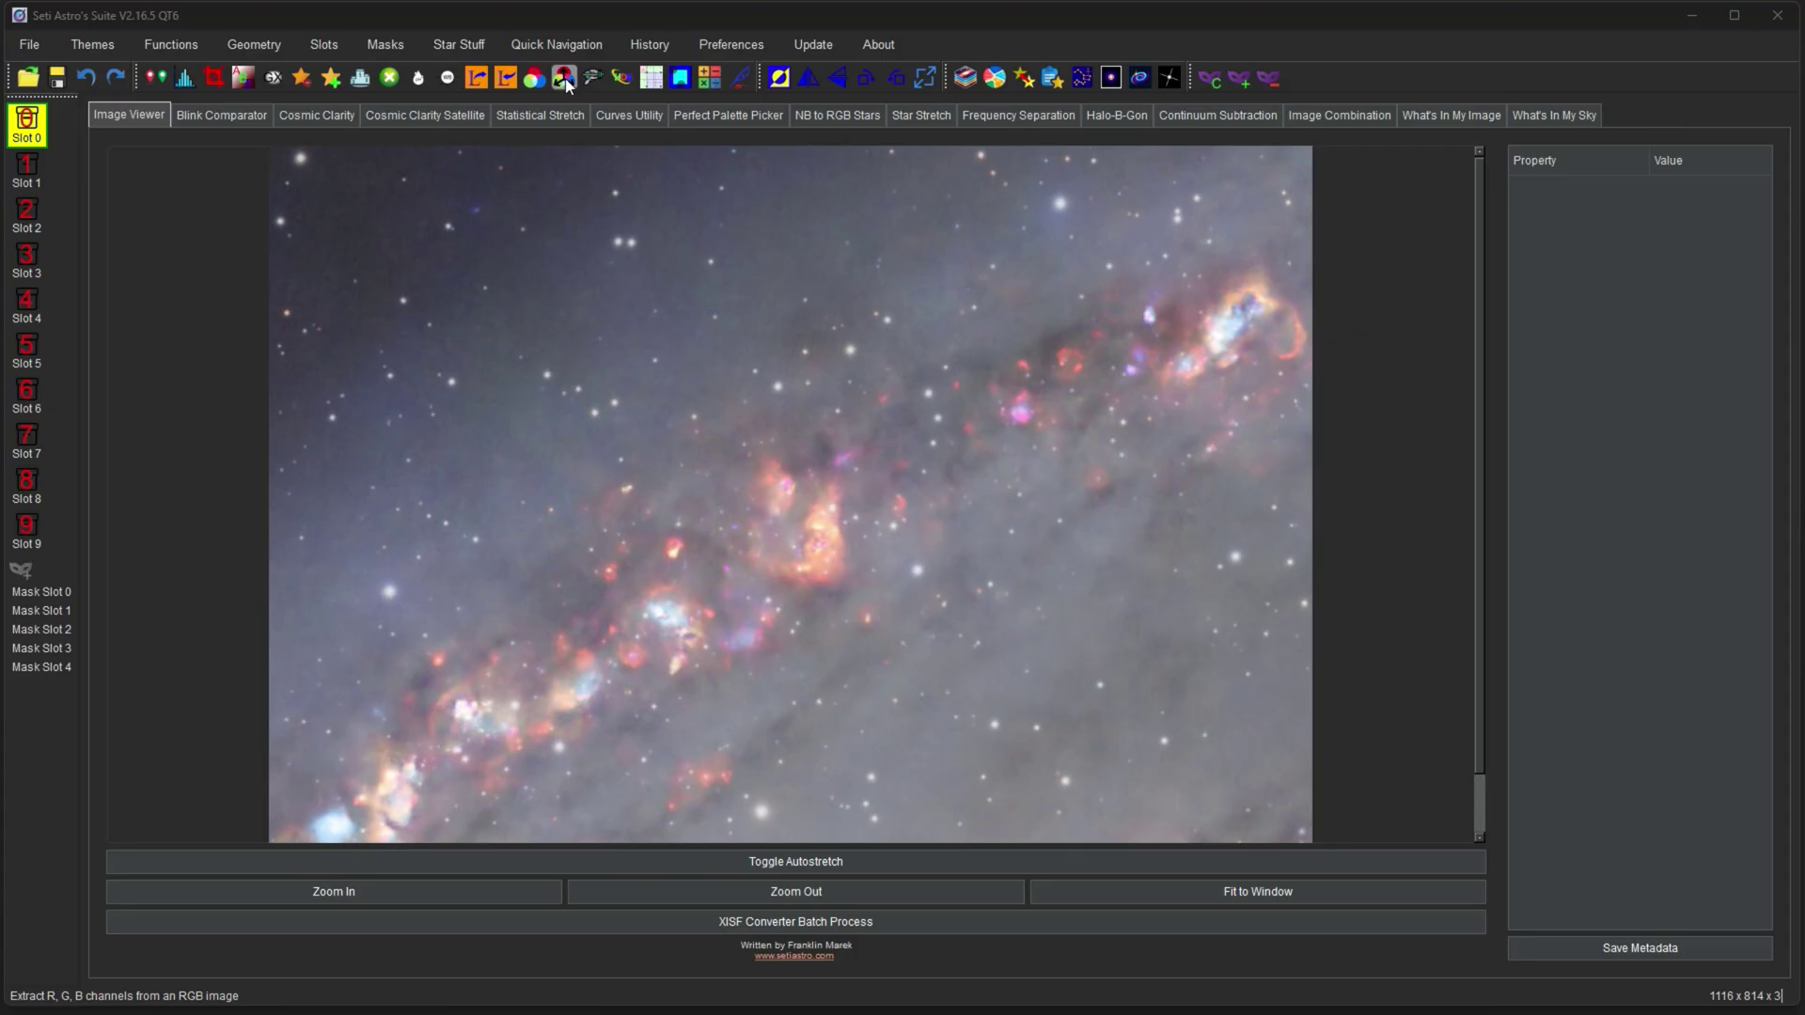
Extract the galaxy image into Red, Green and Blue channels and close the three previews
{"action": "left_click", "coordinate": [564, 79]}
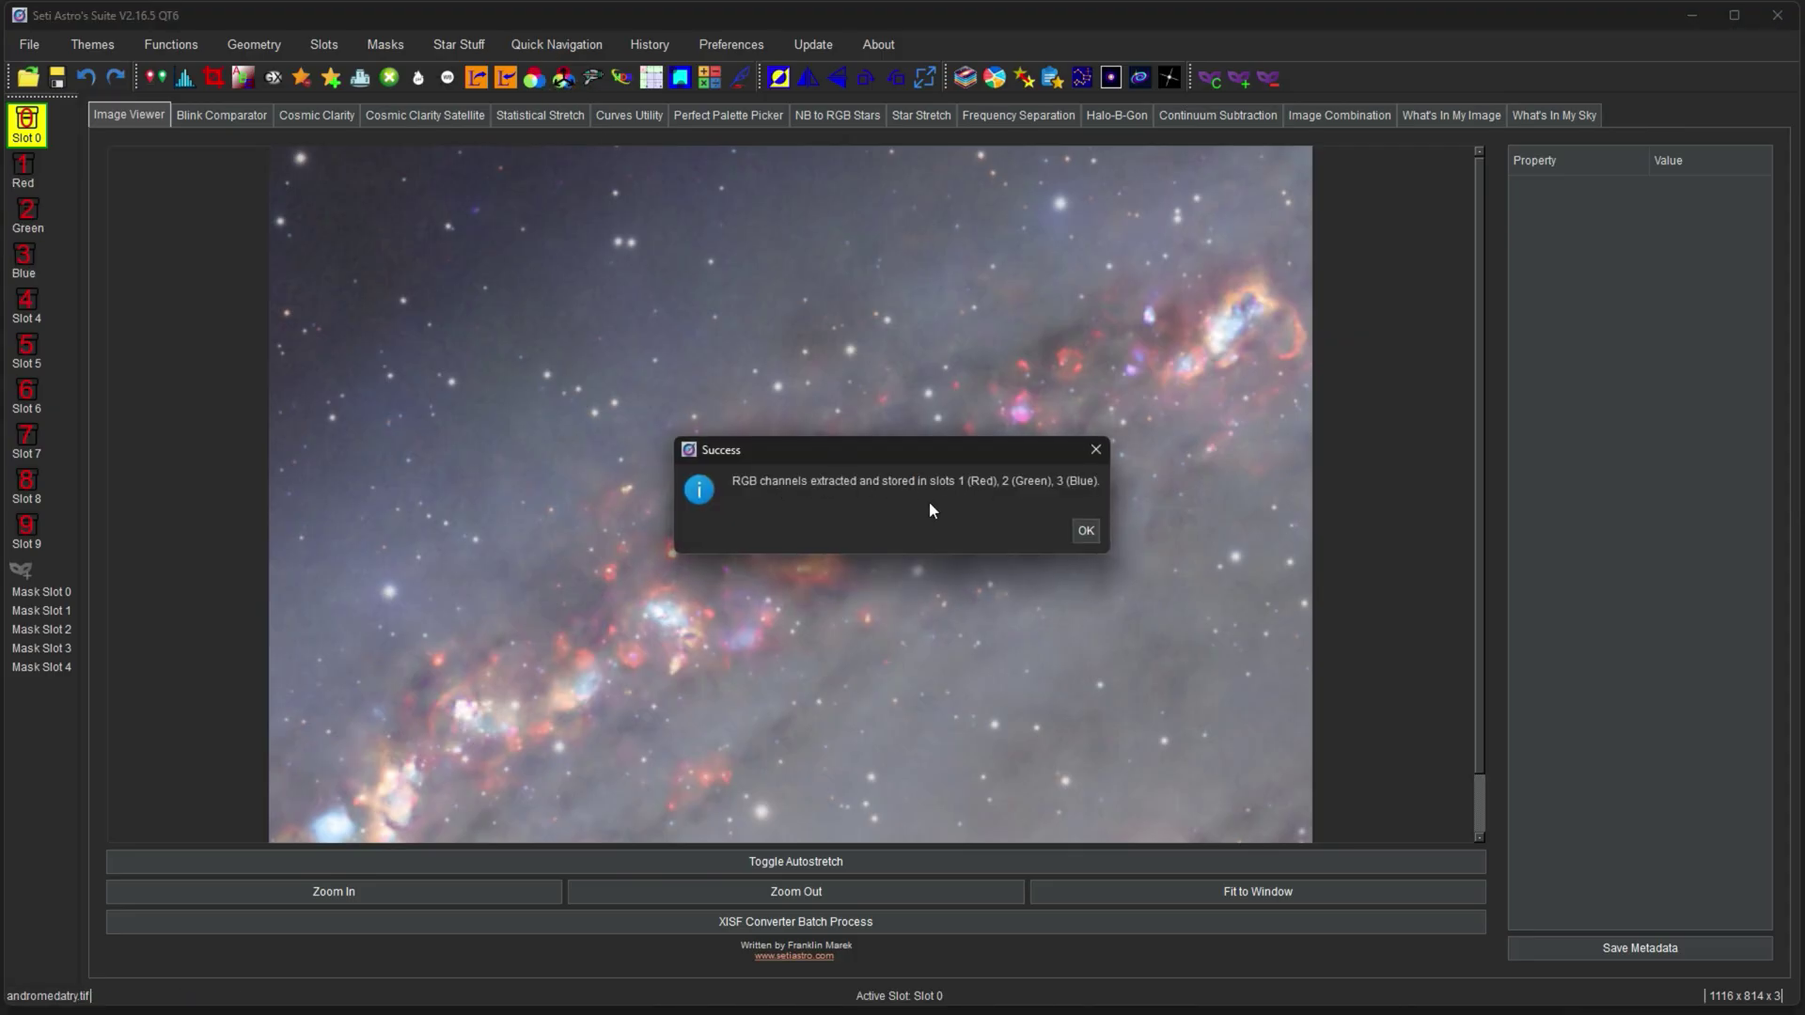
{"action": "left_click", "coordinate": [1085, 531]}
{"action": "left_click_drag", "start_coordinate": [1070, 494], "coordinate": [803, 348]}
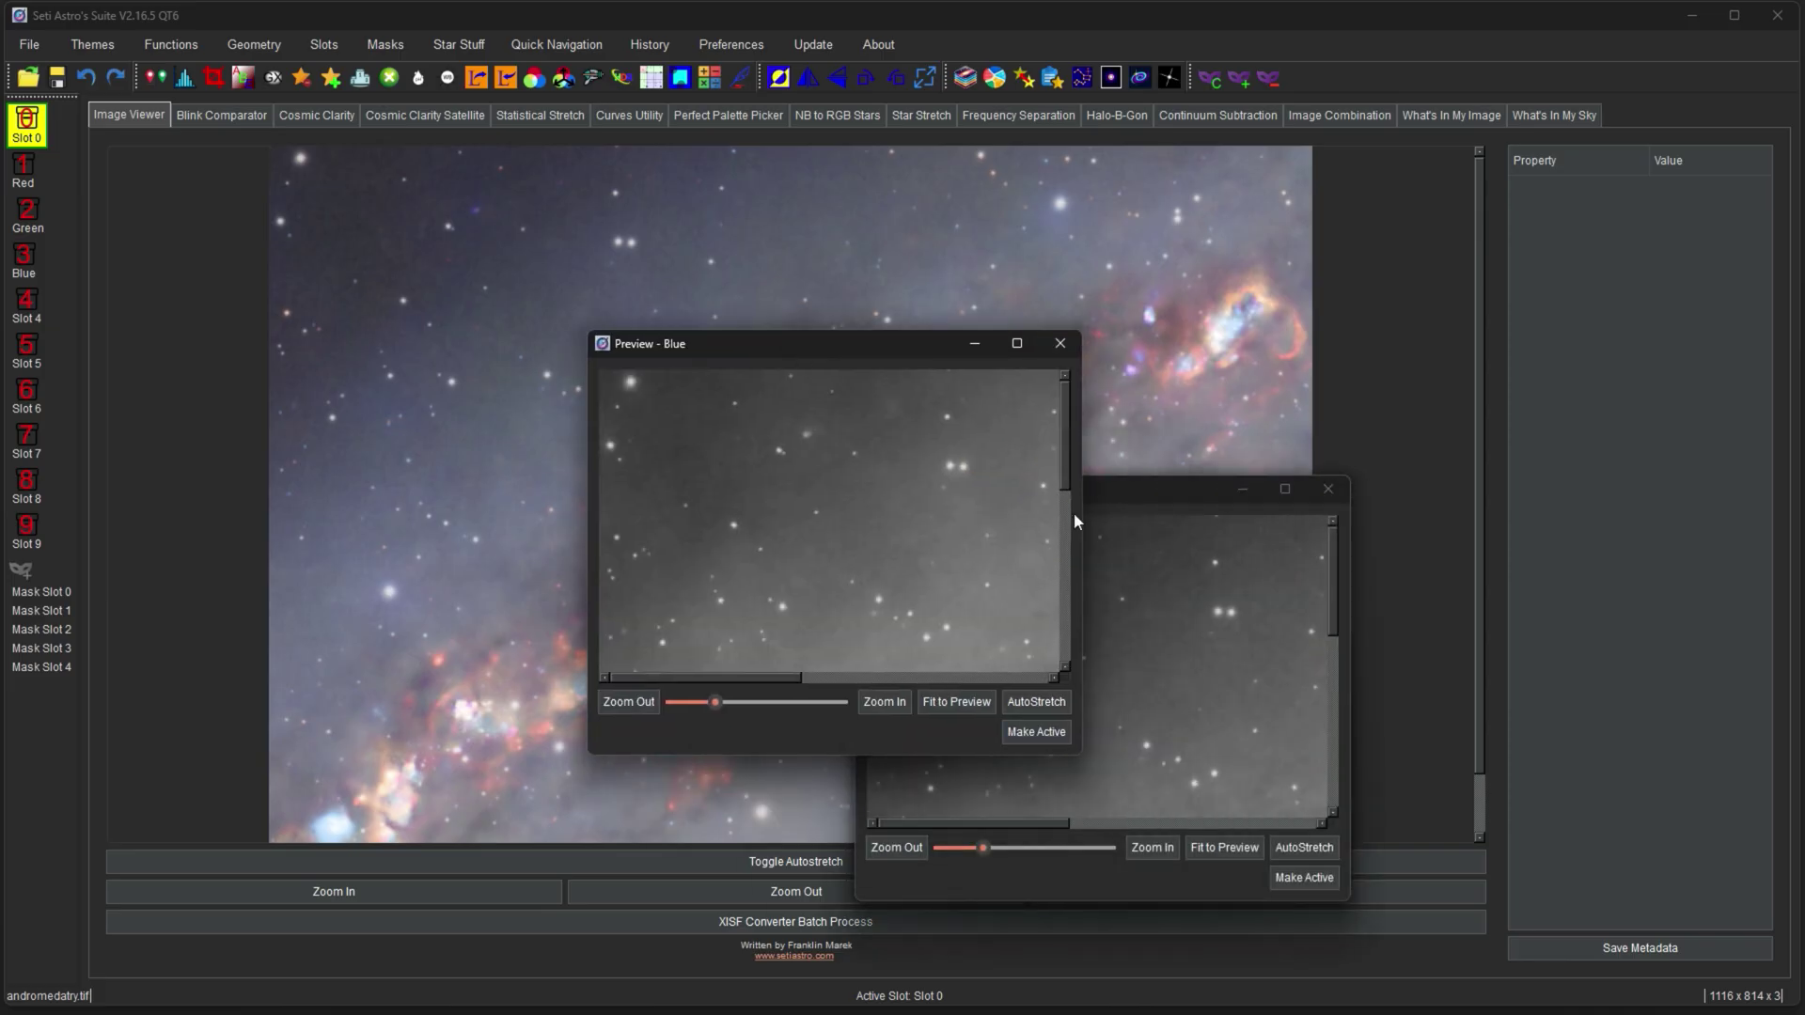
{"action": "left_click_drag", "start_coordinate": [1124, 489], "coordinate": [1533, 216]}
{"action": "left_click", "coordinate": [1178, 489]}
{"action": "left_click_drag", "start_coordinate": [1214, 498], "coordinate": [1395, 558]}
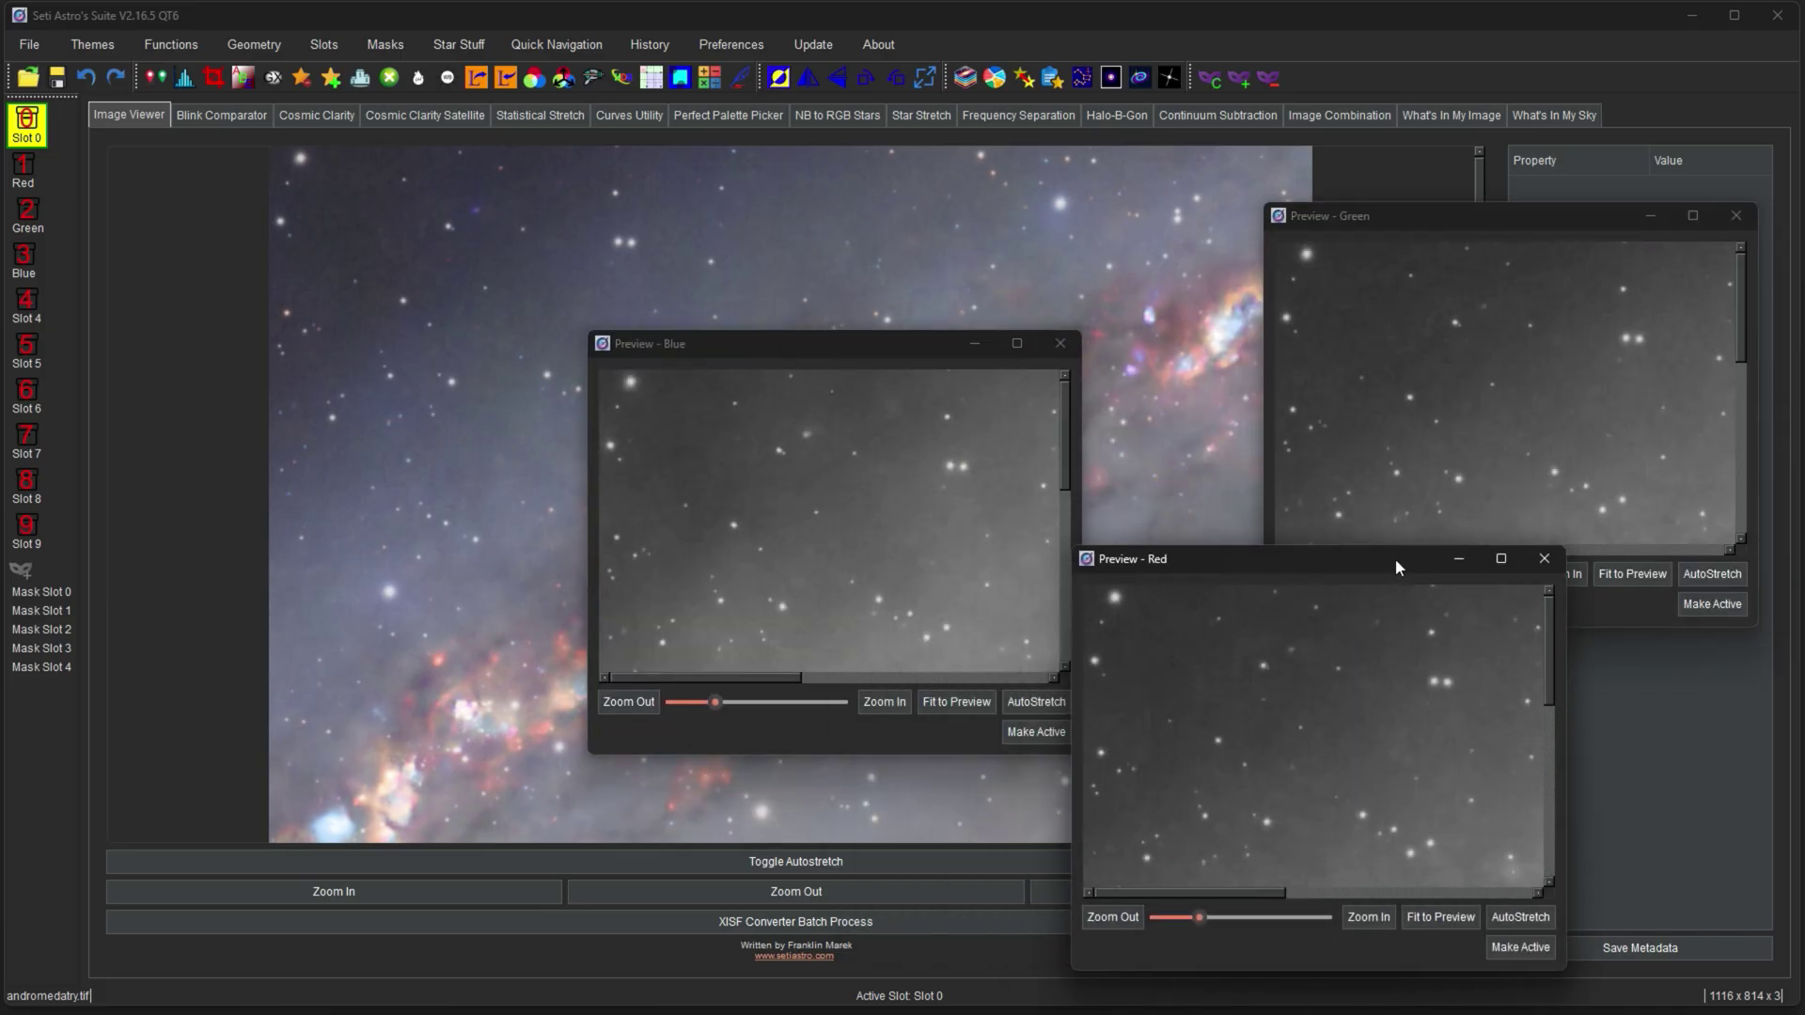
{"action": "left_click", "coordinate": [1438, 821]}
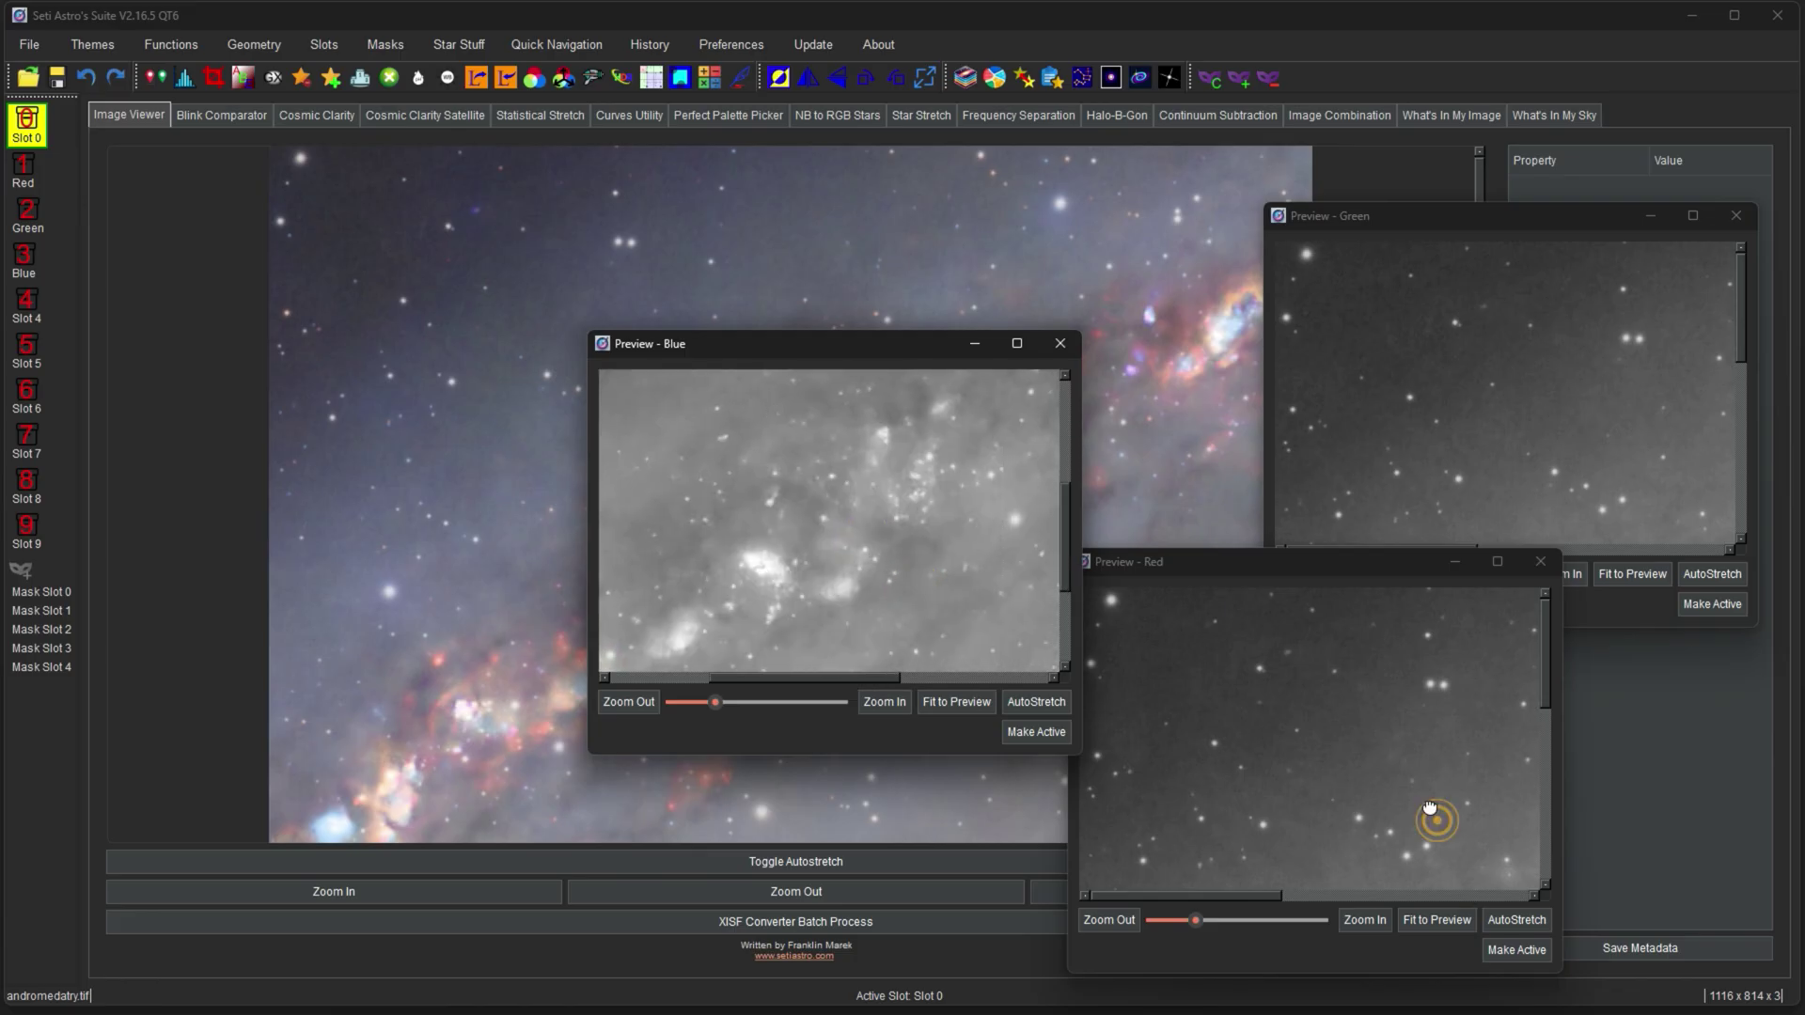
{"action": "left_click", "coordinate": [1612, 428]}
{"action": "left_click_drag", "start_coordinate": [1568, 425], "coordinate": [1530, 393]}
{"action": "left_click", "coordinate": [1736, 215]}
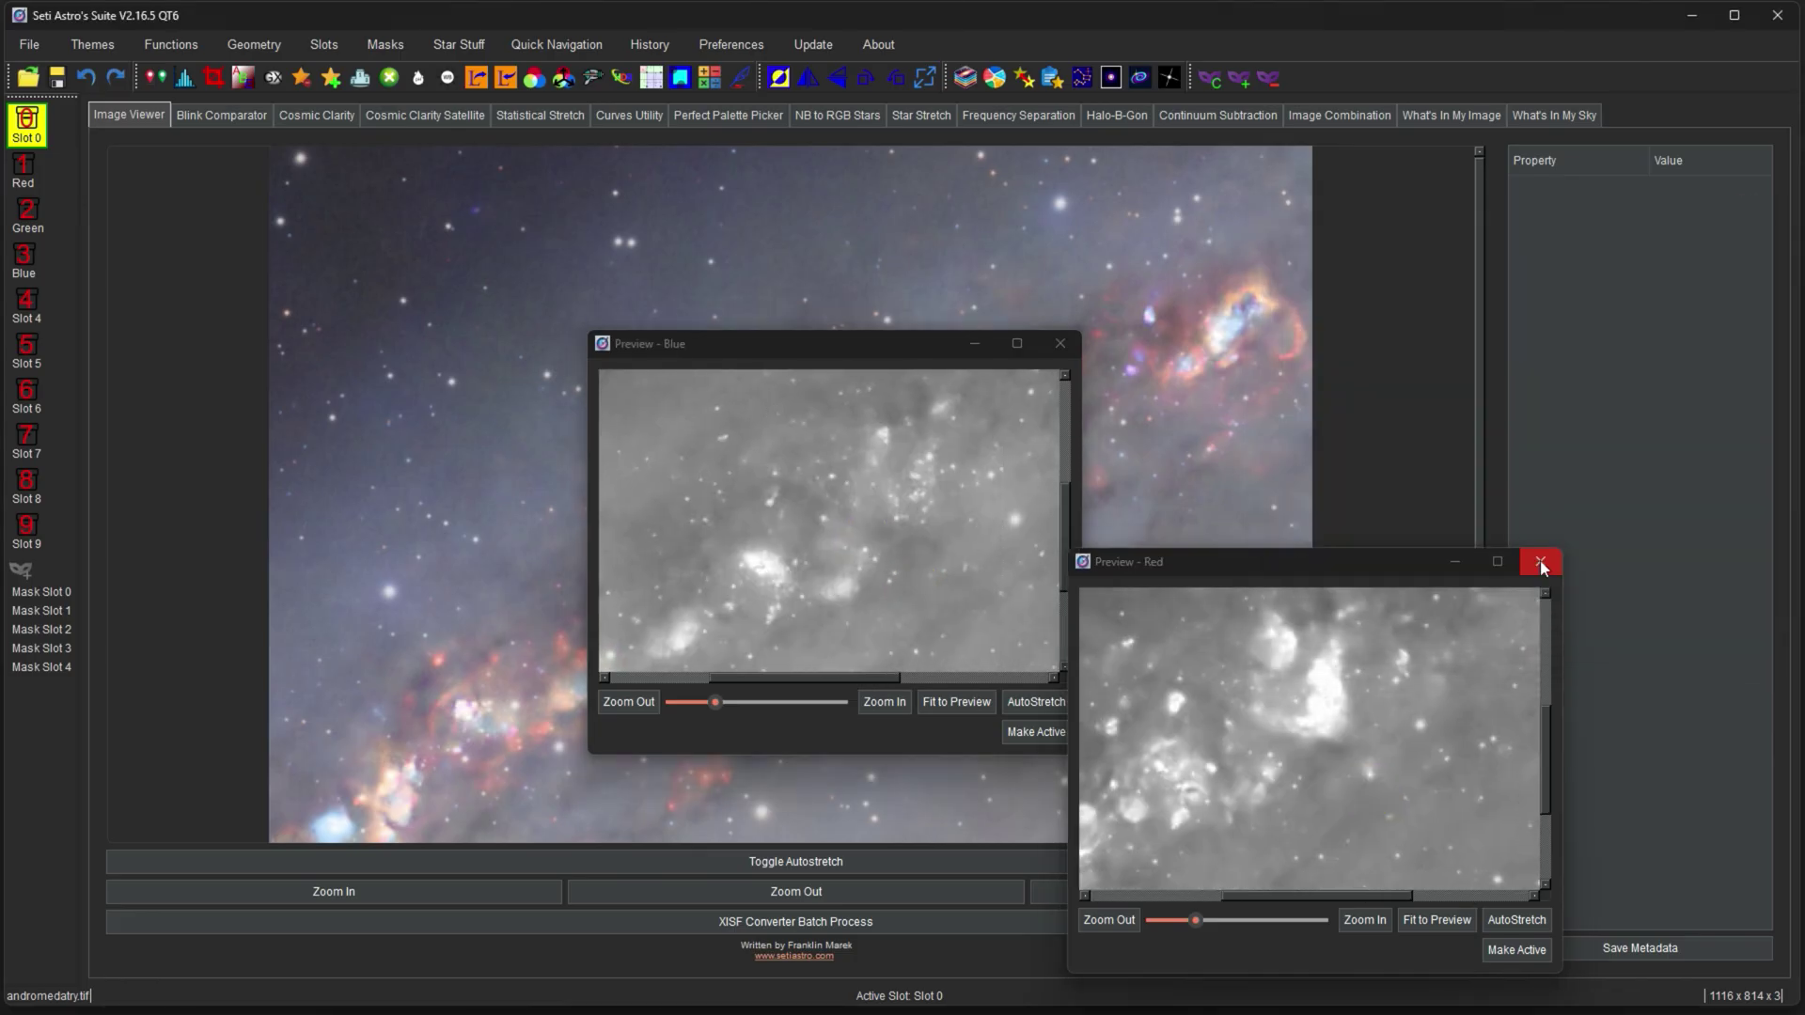
{"action": "left_click", "coordinate": [1538, 561]}
{"action": "left_click", "coordinate": [1074, 348]}
Inspect the Red, Green and Blue channel slots in turn
{"action": "left_click", "coordinate": [23, 171]}
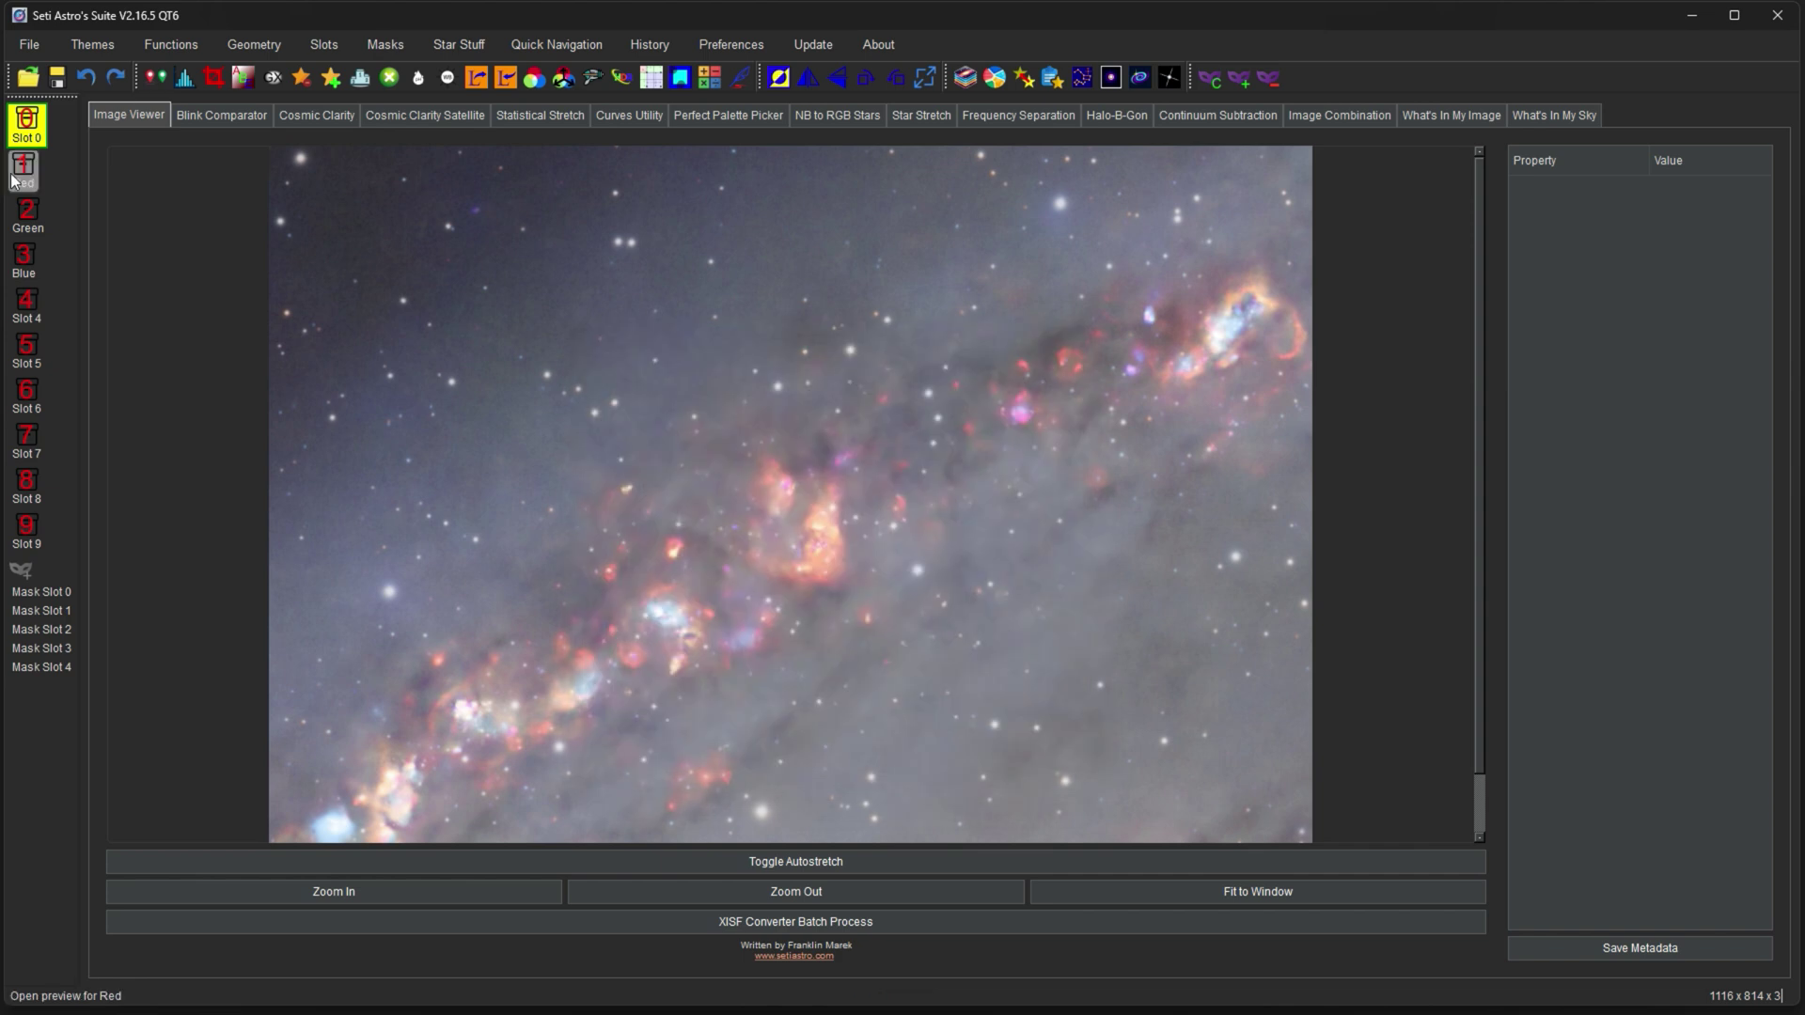
{"action": "left_click", "coordinate": [36, 220]}
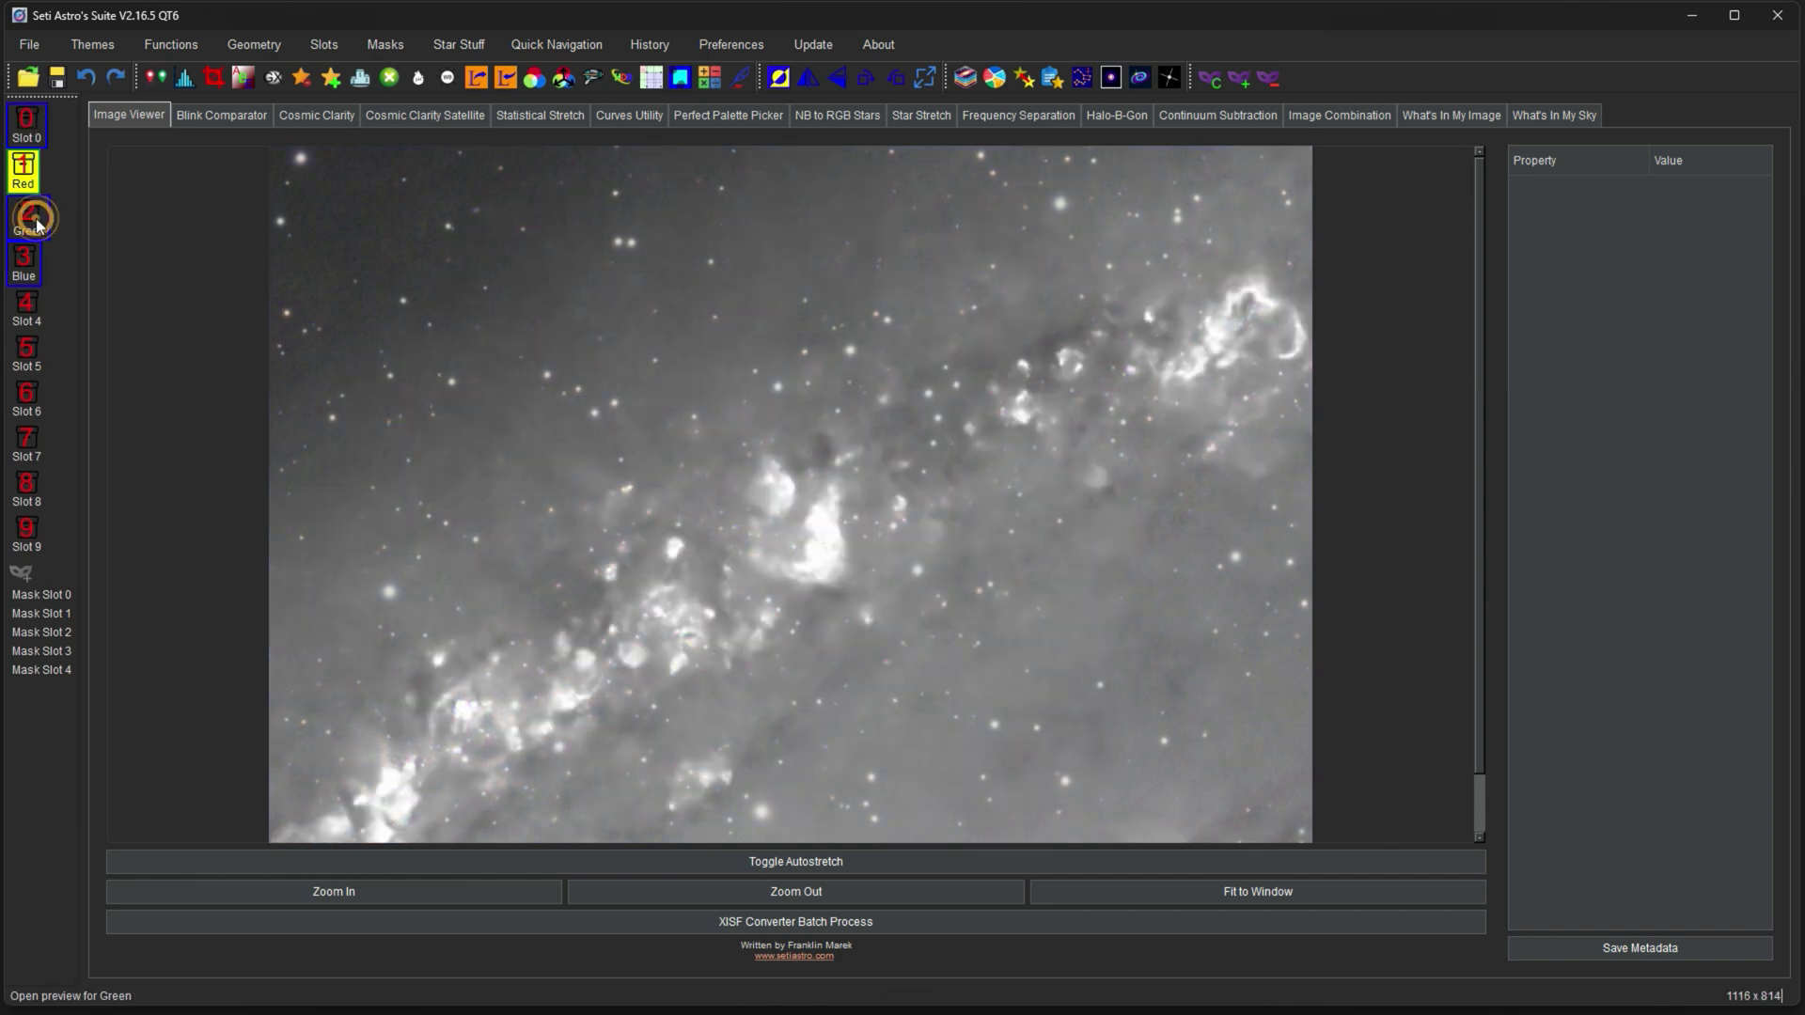
{"action": "left_click", "coordinate": [31, 275]}
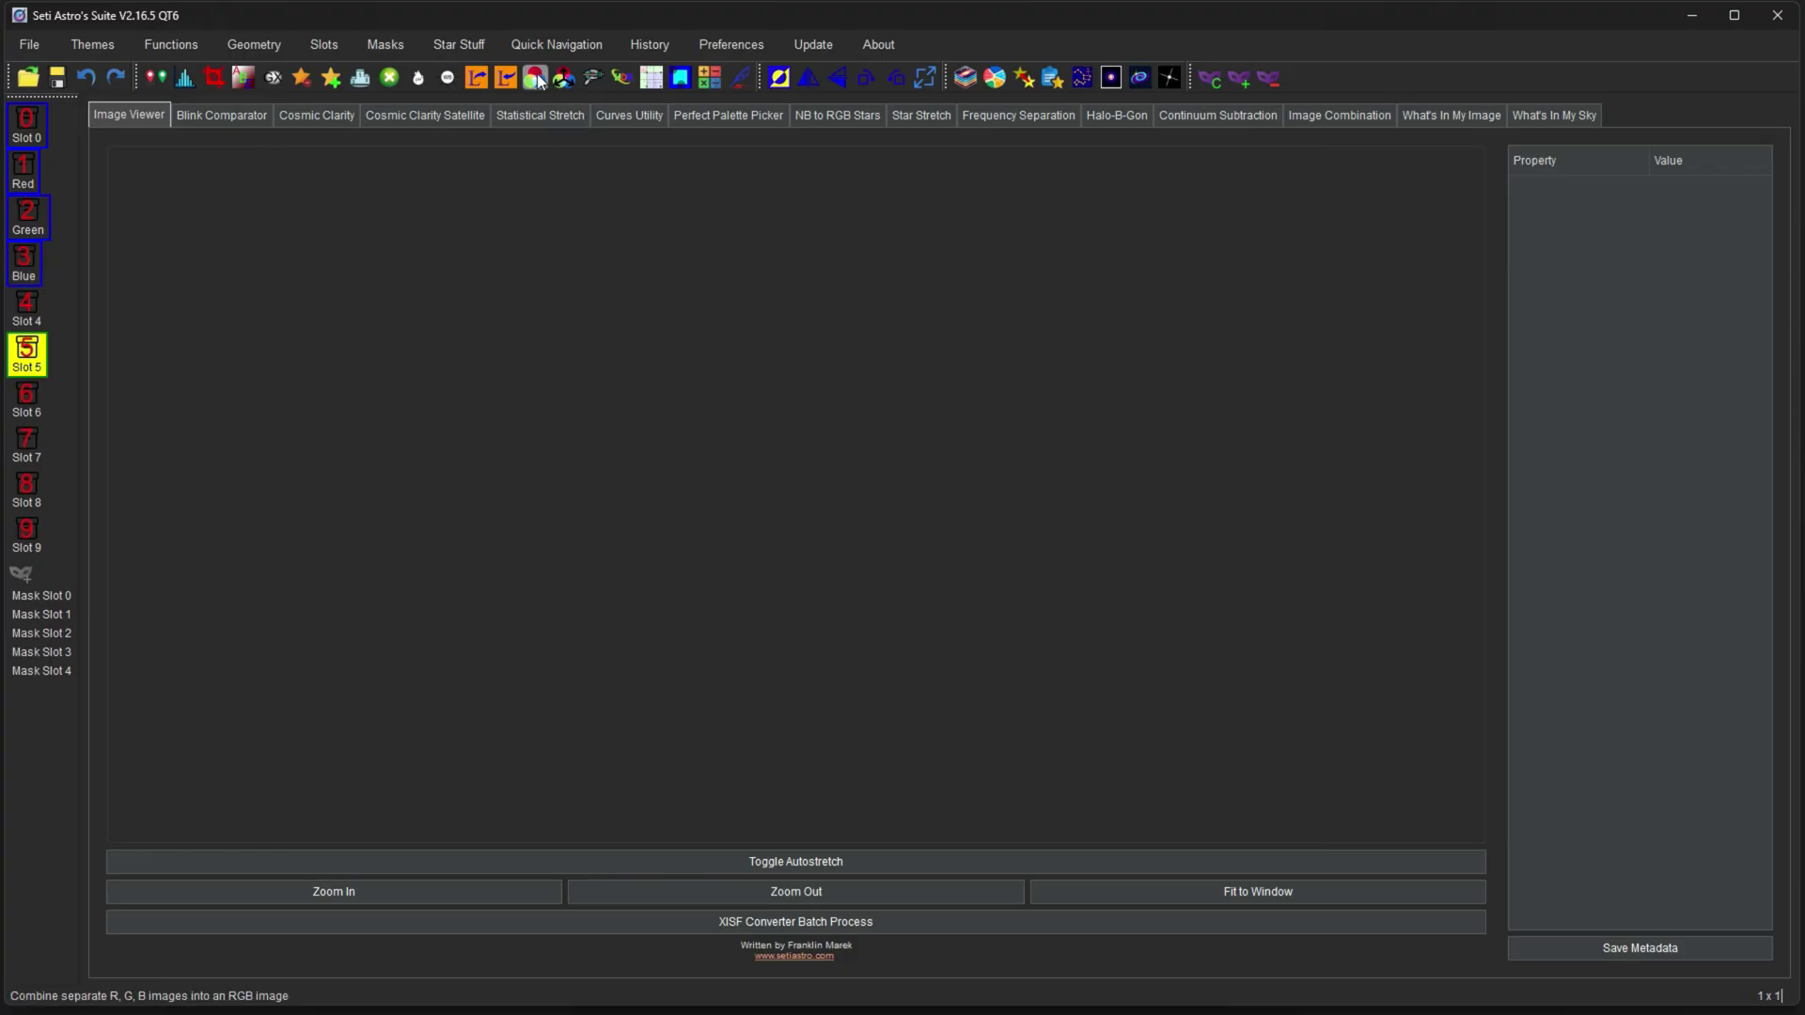
Combine the existing Red, Green and Blue slots into one colour galaxy image in Slot 5
{"action": "left_click", "coordinate": [539, 81]}
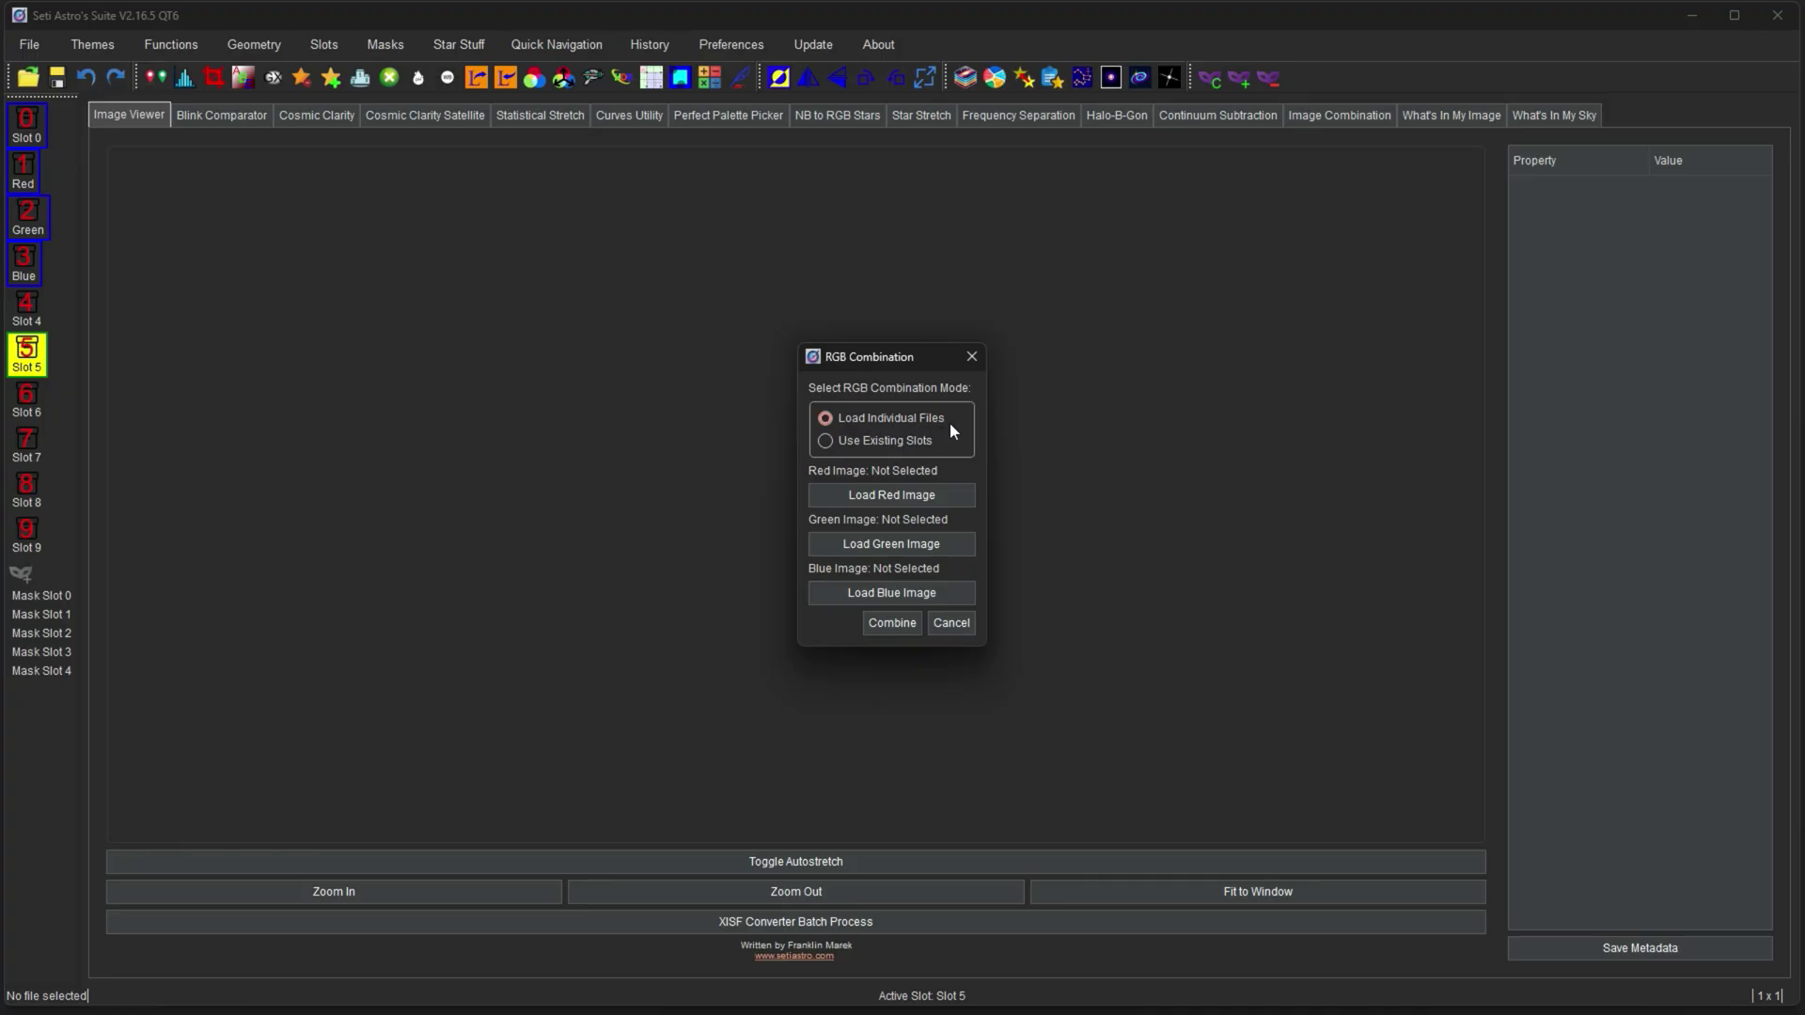
{"action": "left_click", "coordinate": [887, 442]}
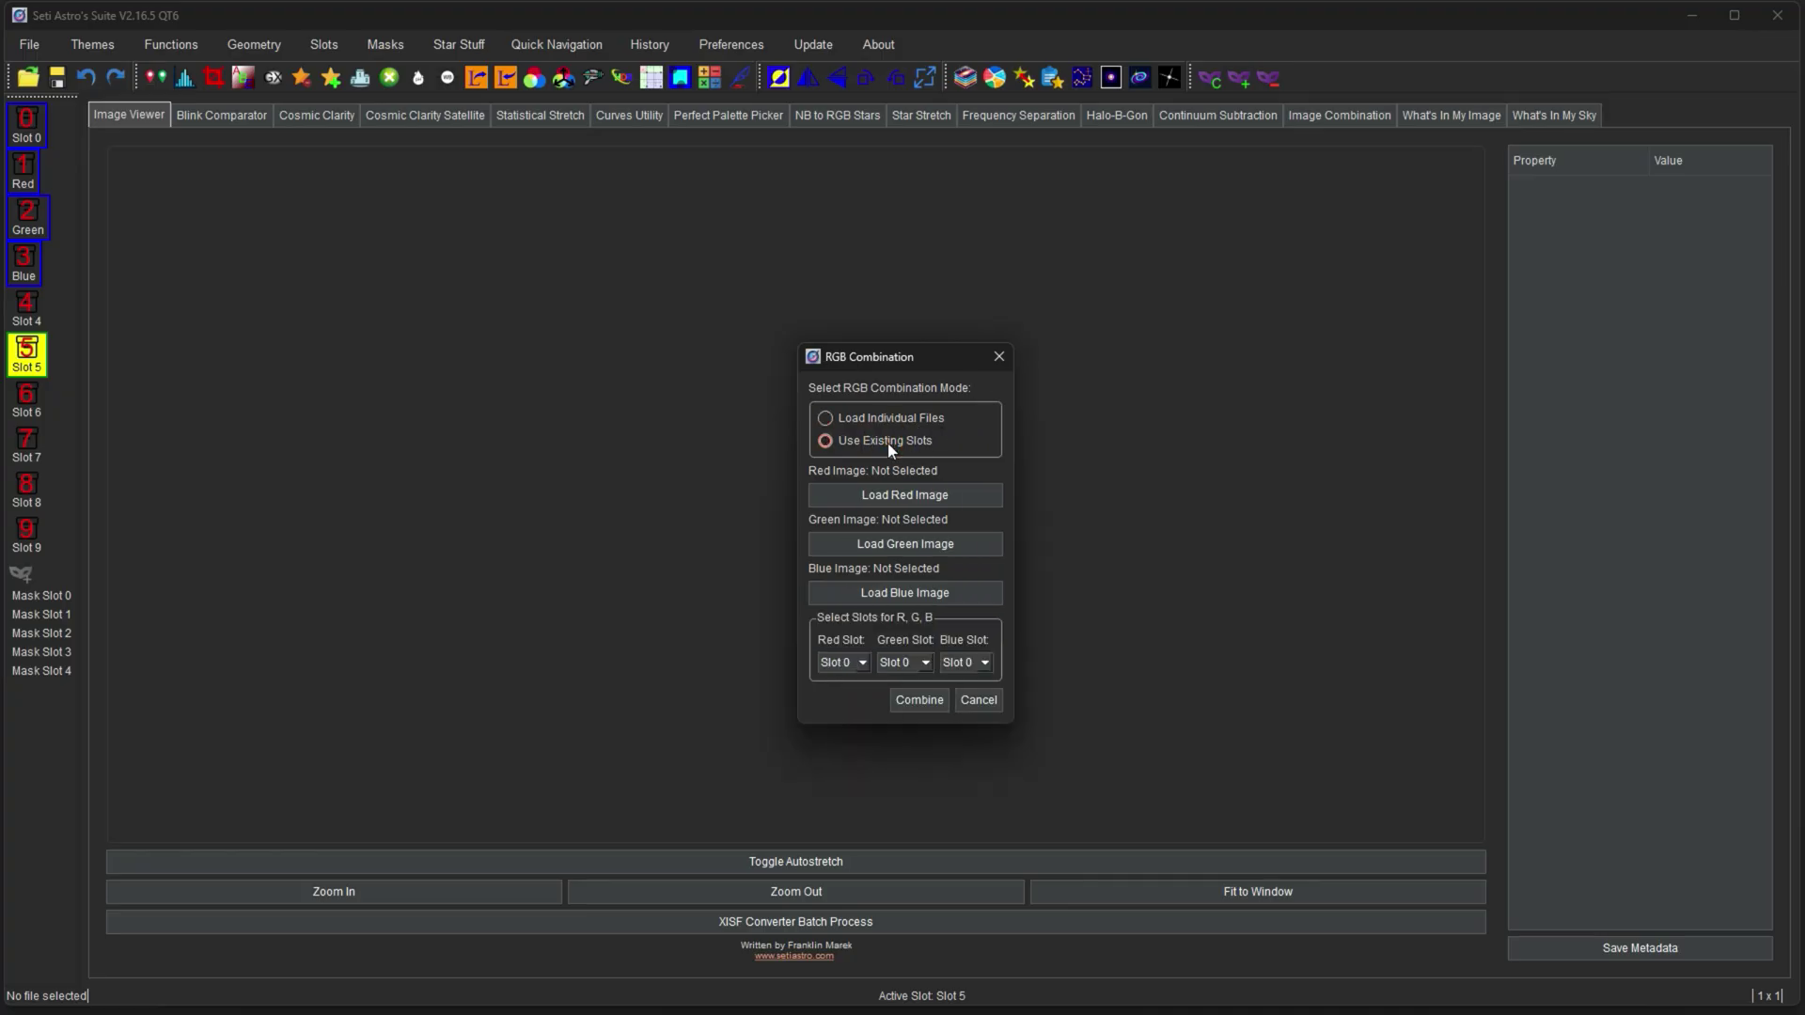
{"action": "left_click", "coordinate": [860, 663]}
{"action": "left_click", "coordinate": [855, 698]}
{"action": "left_click", "coordinate": [907, 665]}
{"action": "left_click", "coordinate": [905, 712]}
{"action": "left_click", "coordinate": [965, 662]}
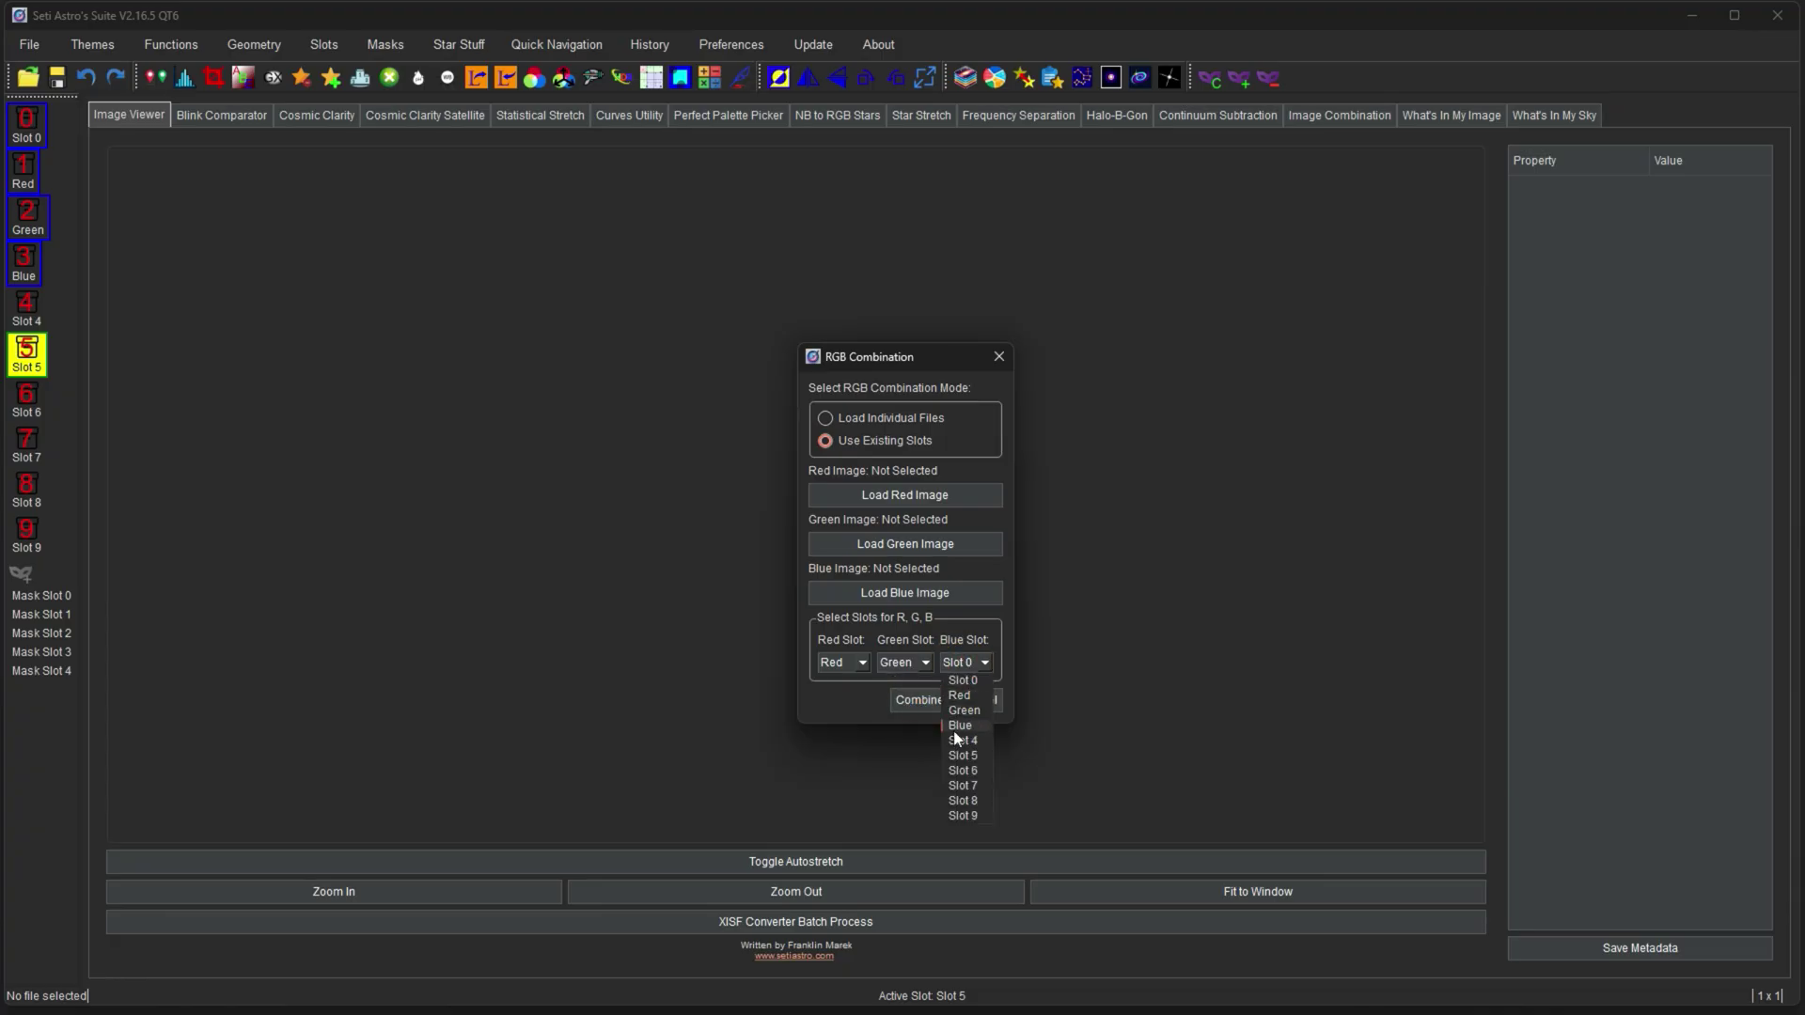
{"action": "left_click", "coordinate": [955, 726]}
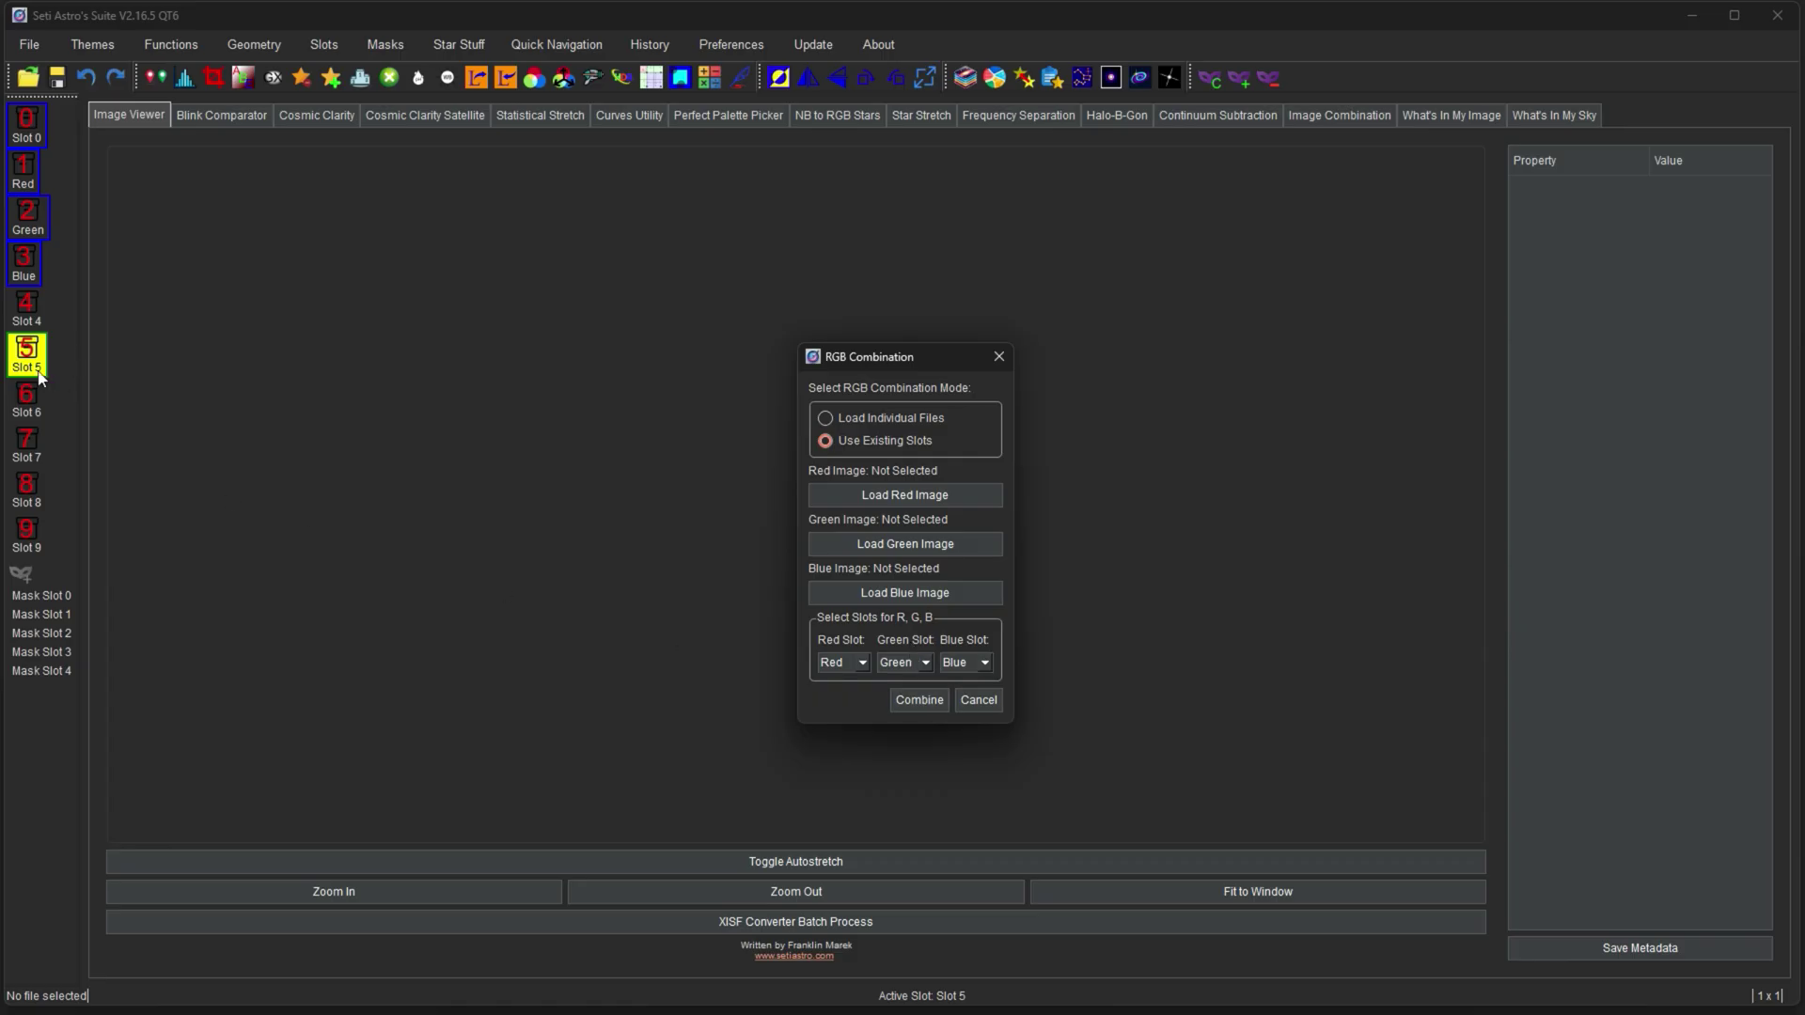
{"action": "left_click", "coordinate": [911, 704]}
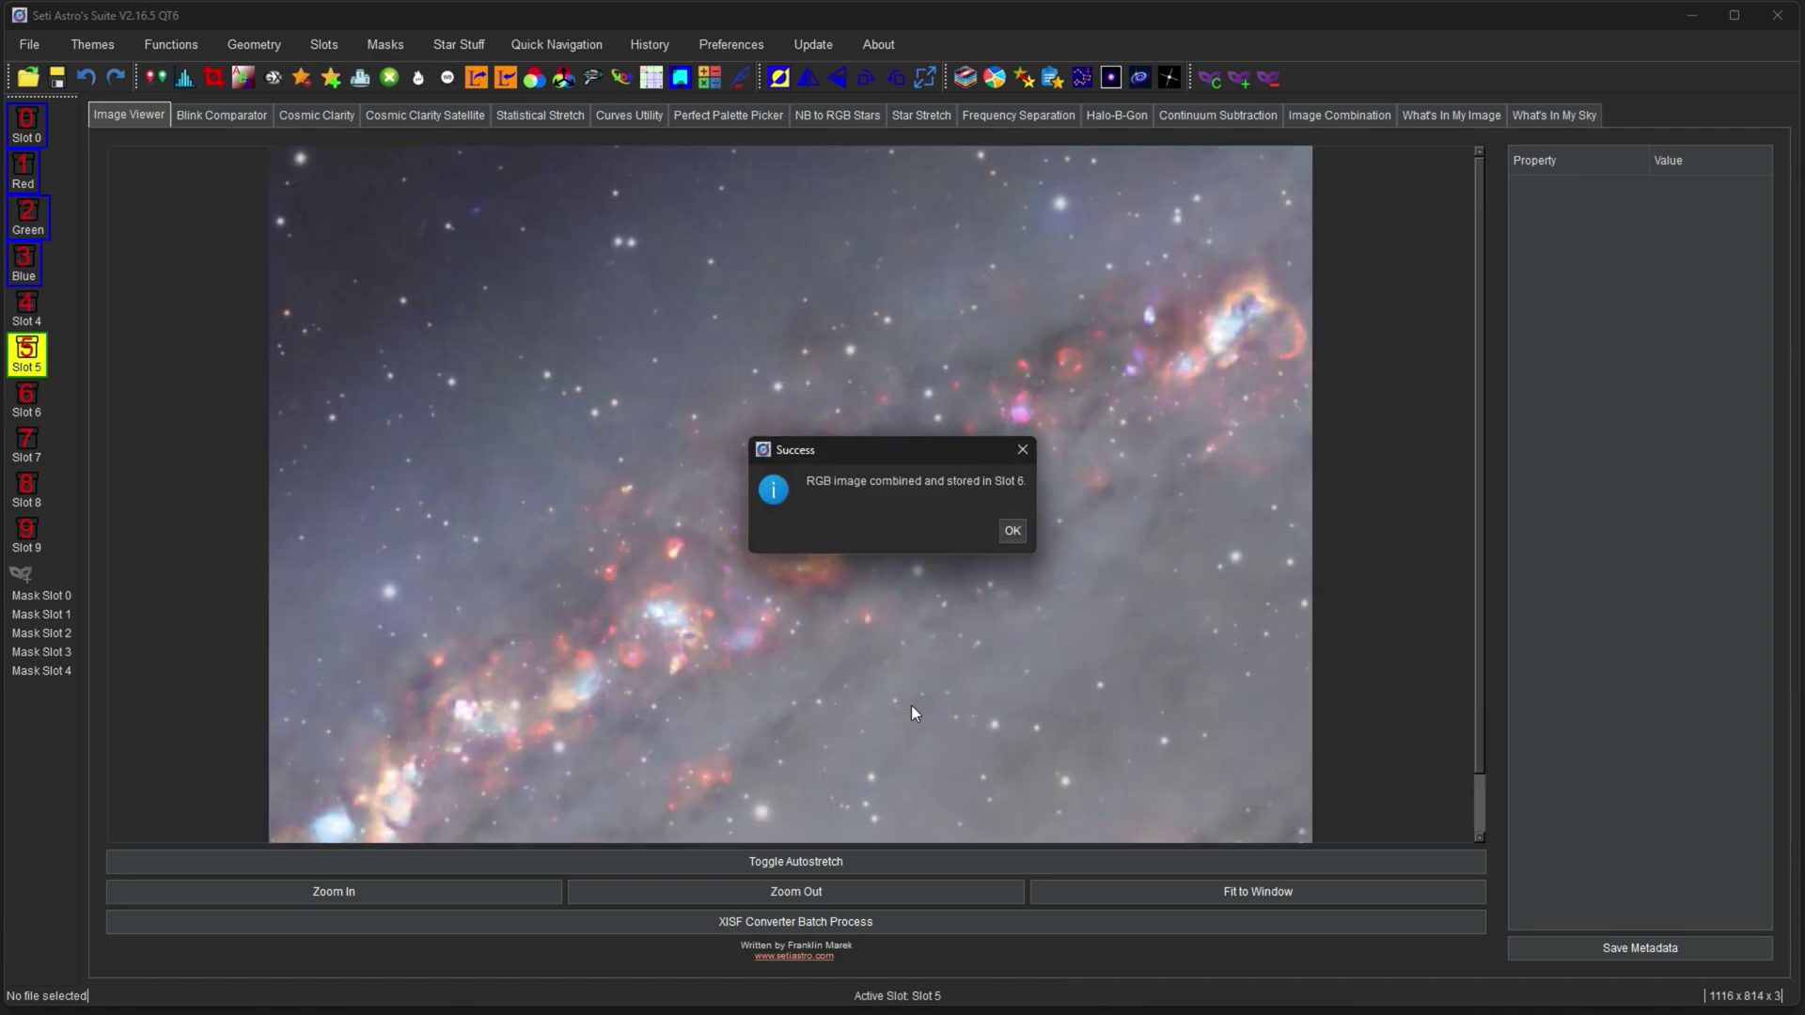
{"action": "left_click", "coordinate": [1013, 534]}
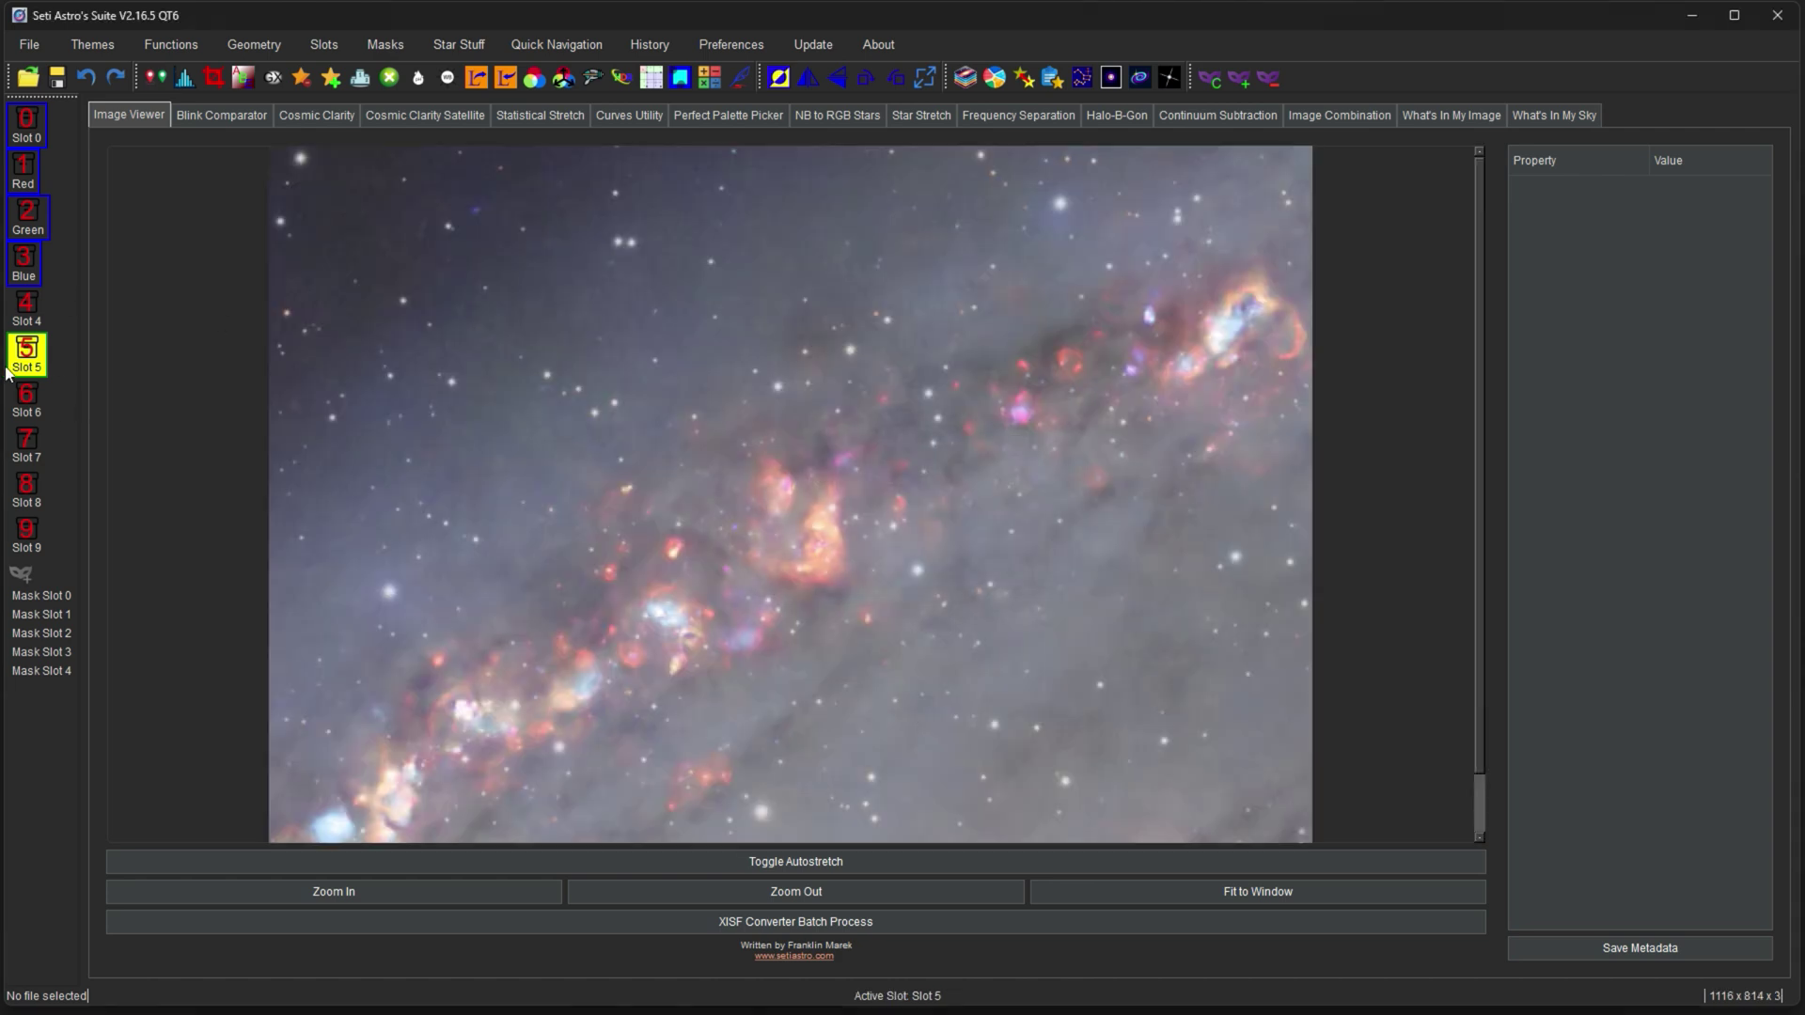
{"action": "left_click", "coordinate": [26, 310]}
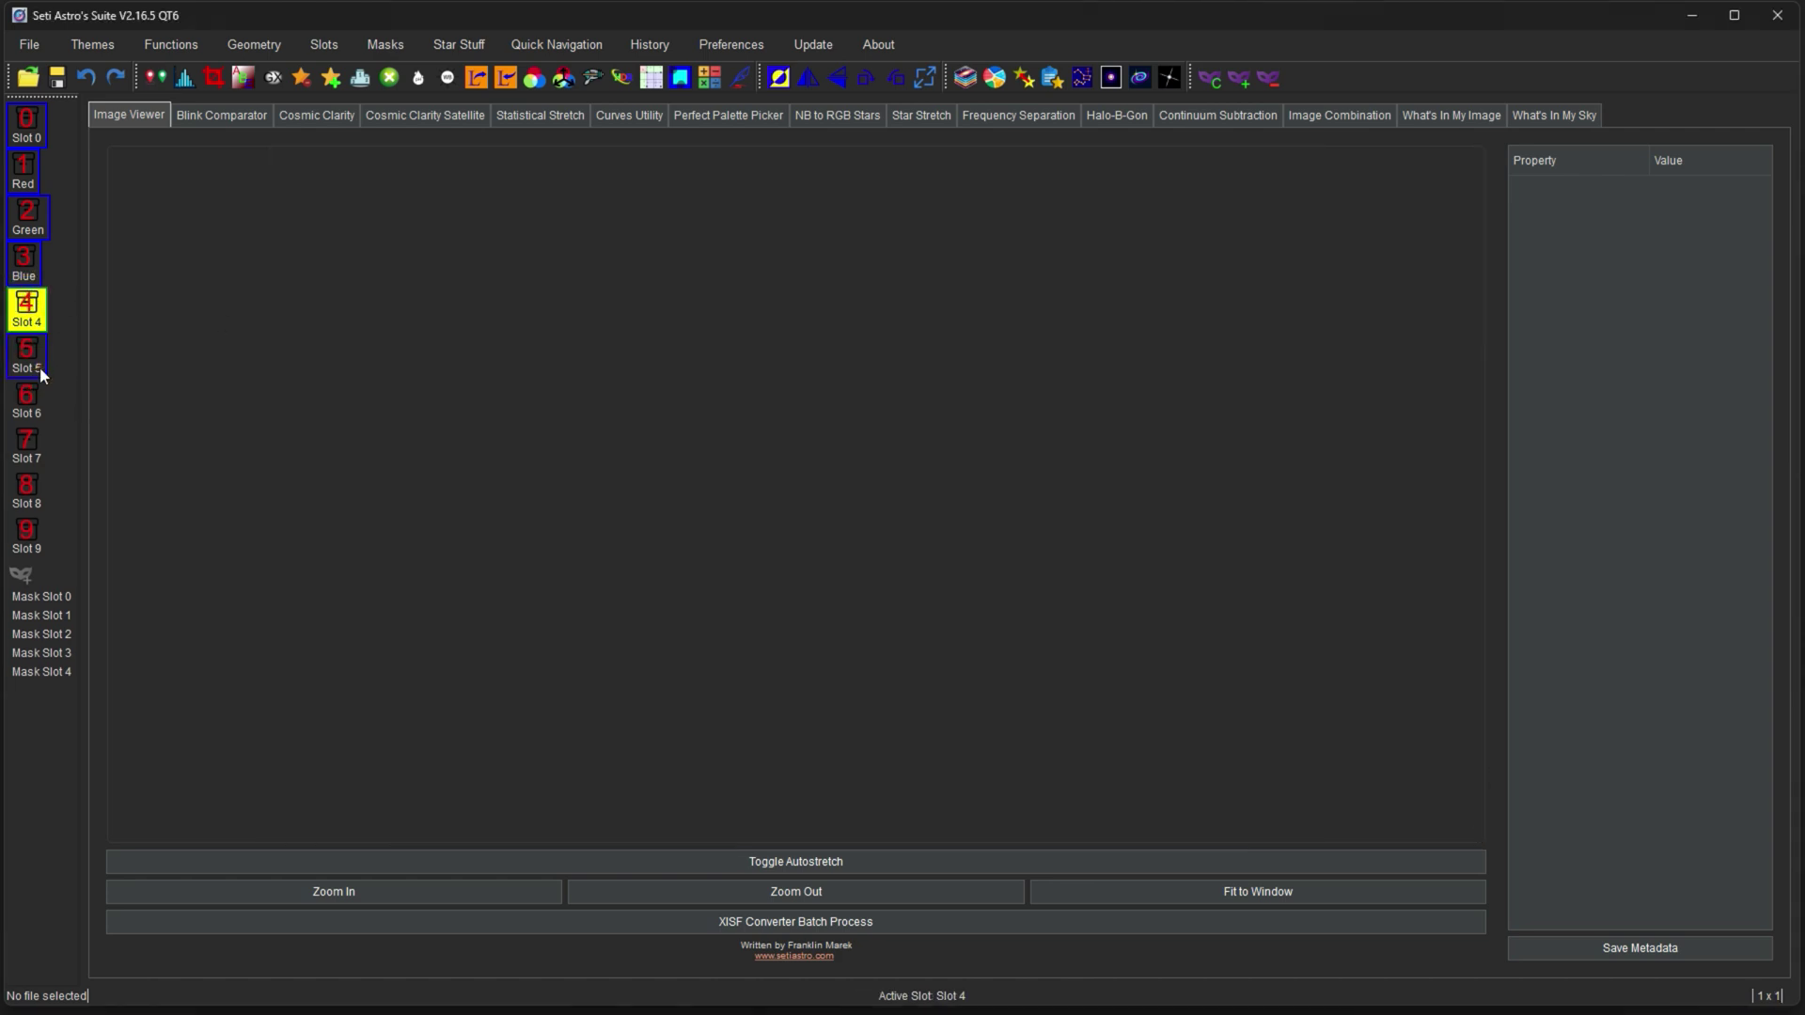
{"action": "left_click", "coordinate": [39, 366]}
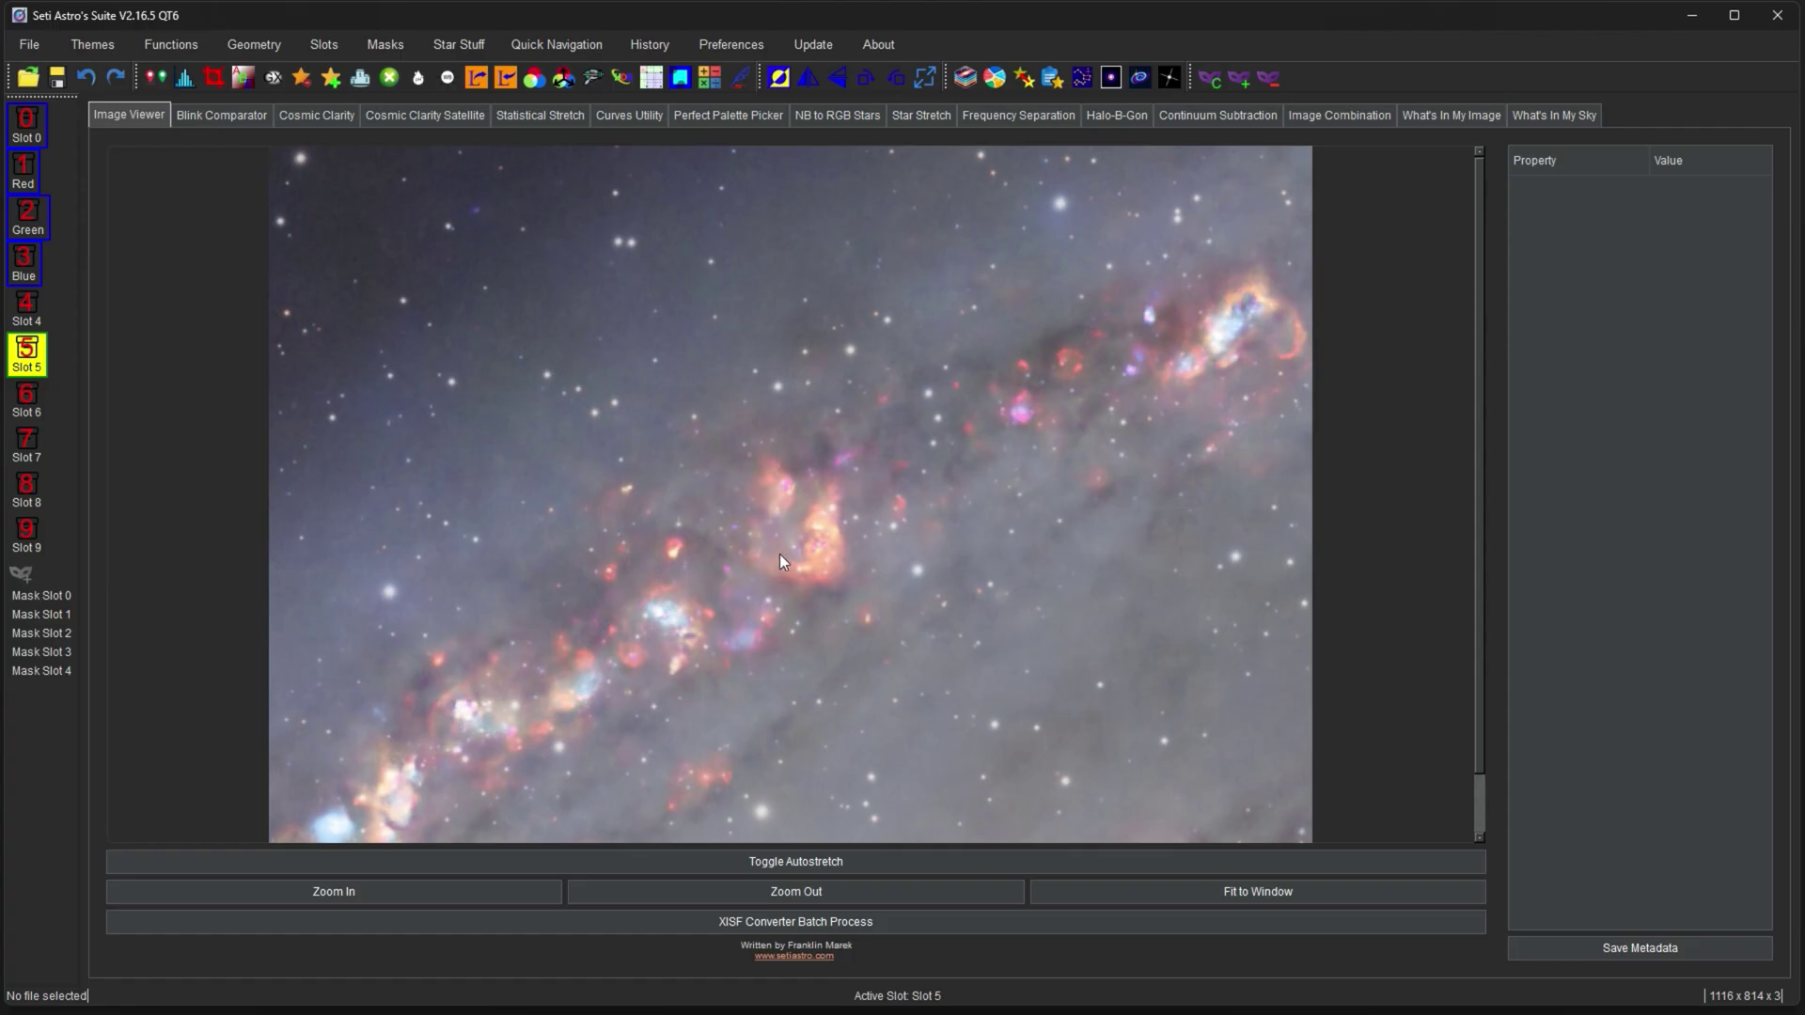